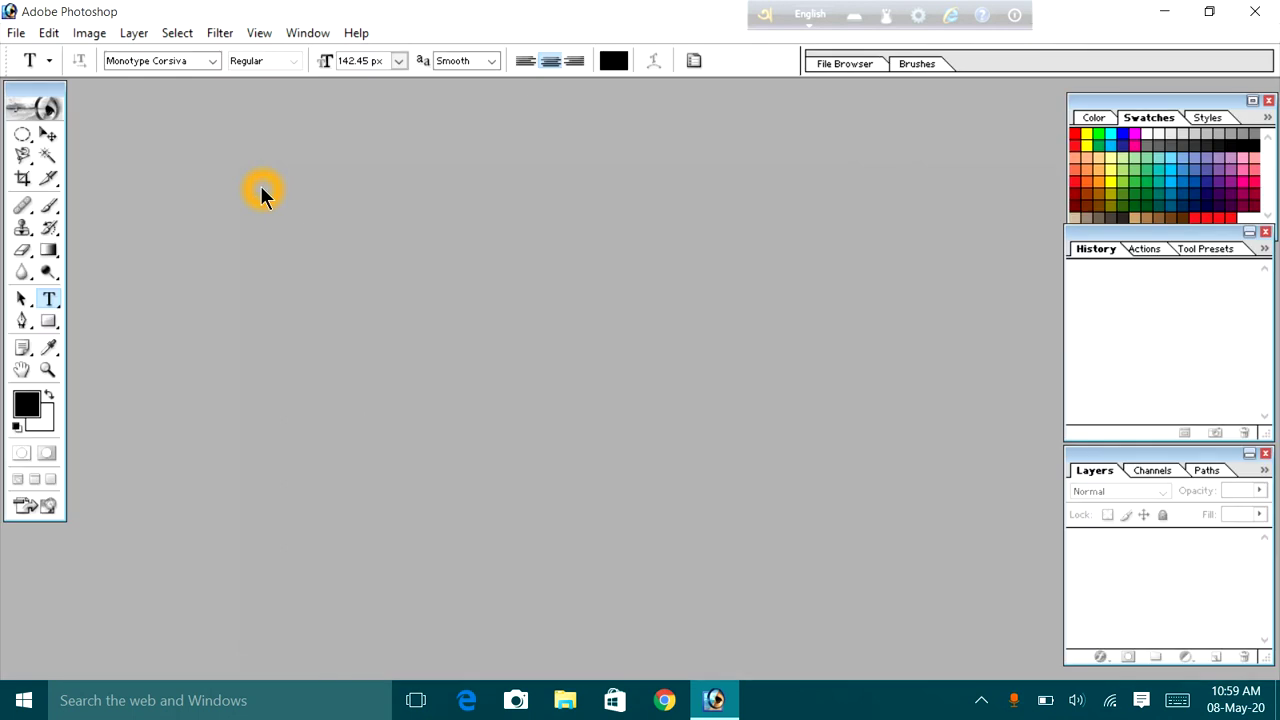
Create a white 1000 x 1000 pixel RGB document at 299.99 pixels/inch and maximize its window
{"action": "left_click", "coordinate": [17, 33]}
{"action": "left_click", "coordinate": [48, 33]}
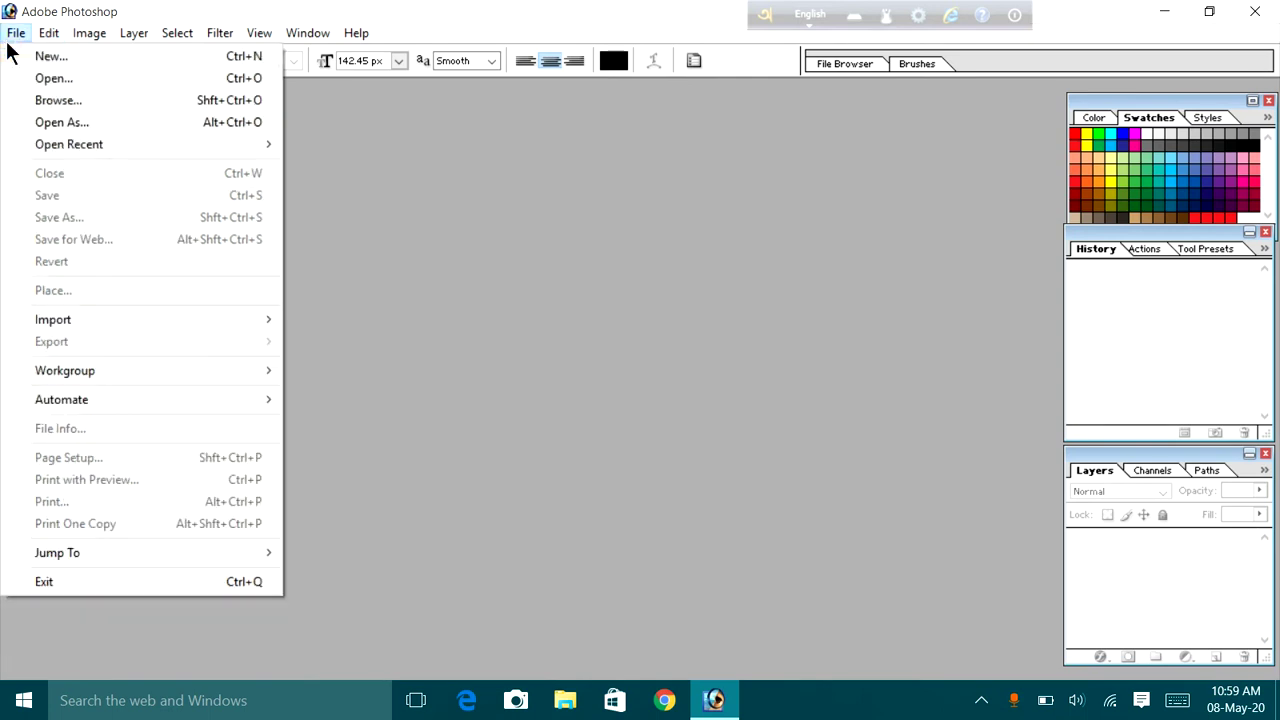
{"action": "left_click", "coordinate": [14, 54]}
{"action": "left_click", "coordinate": [343, 253]}
{"action": "left_click_drag", "start_coordinate": [343, 253], "coordinate": [277, 253]}
{"action": "left_click_drag", "start_coordinate": [343, 280], "coordinate": [268, 313]}
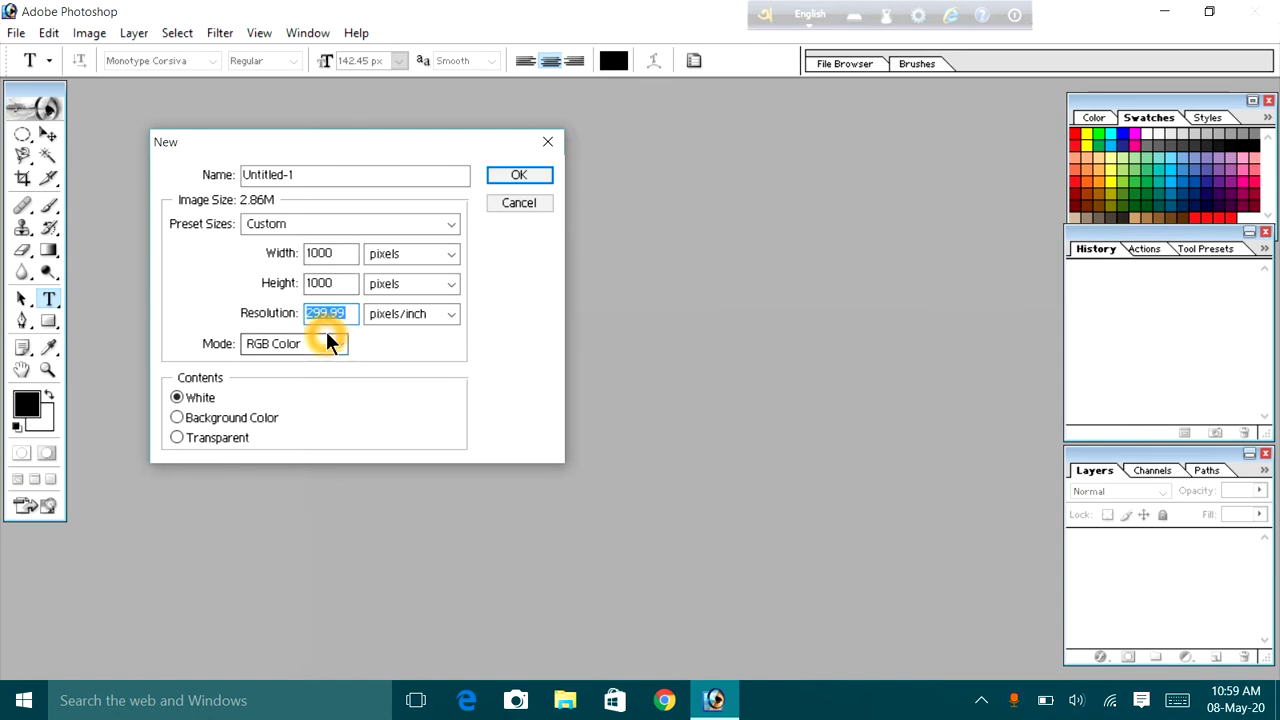
{"action": "left_click", "coordinate": [341, 345]}
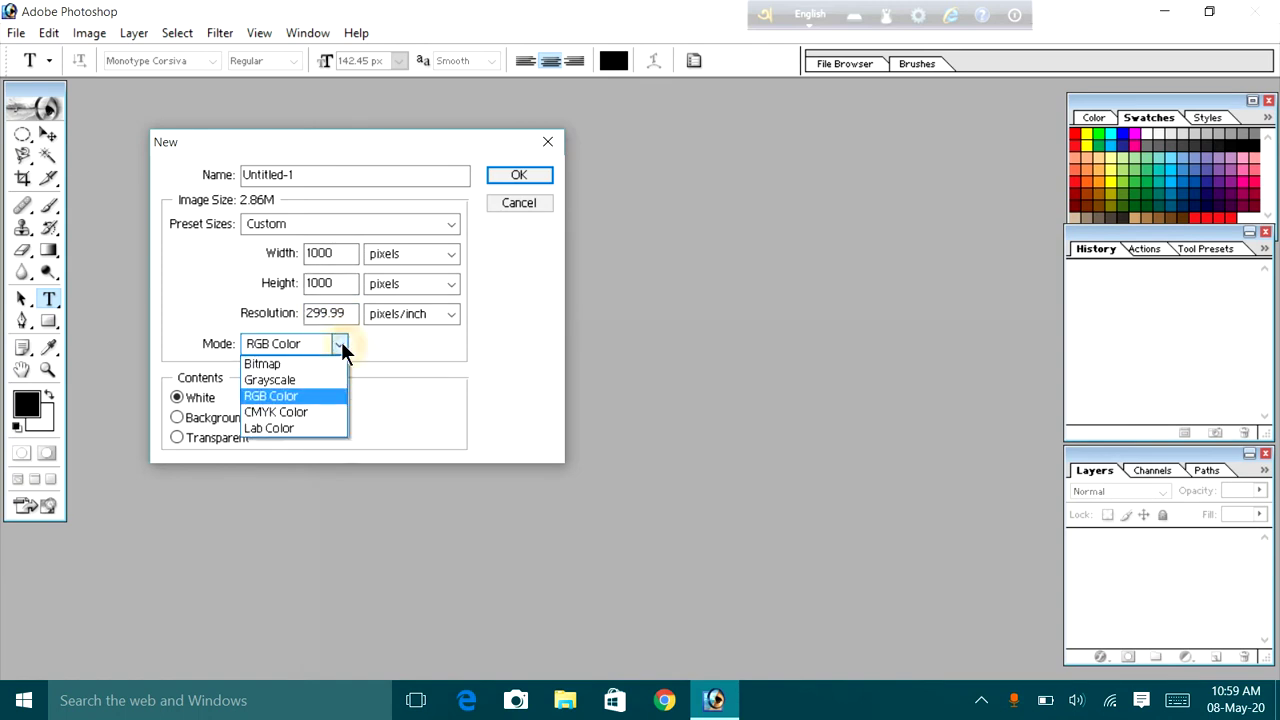
{"action": "left_click", "coordinate": [315, 402]}
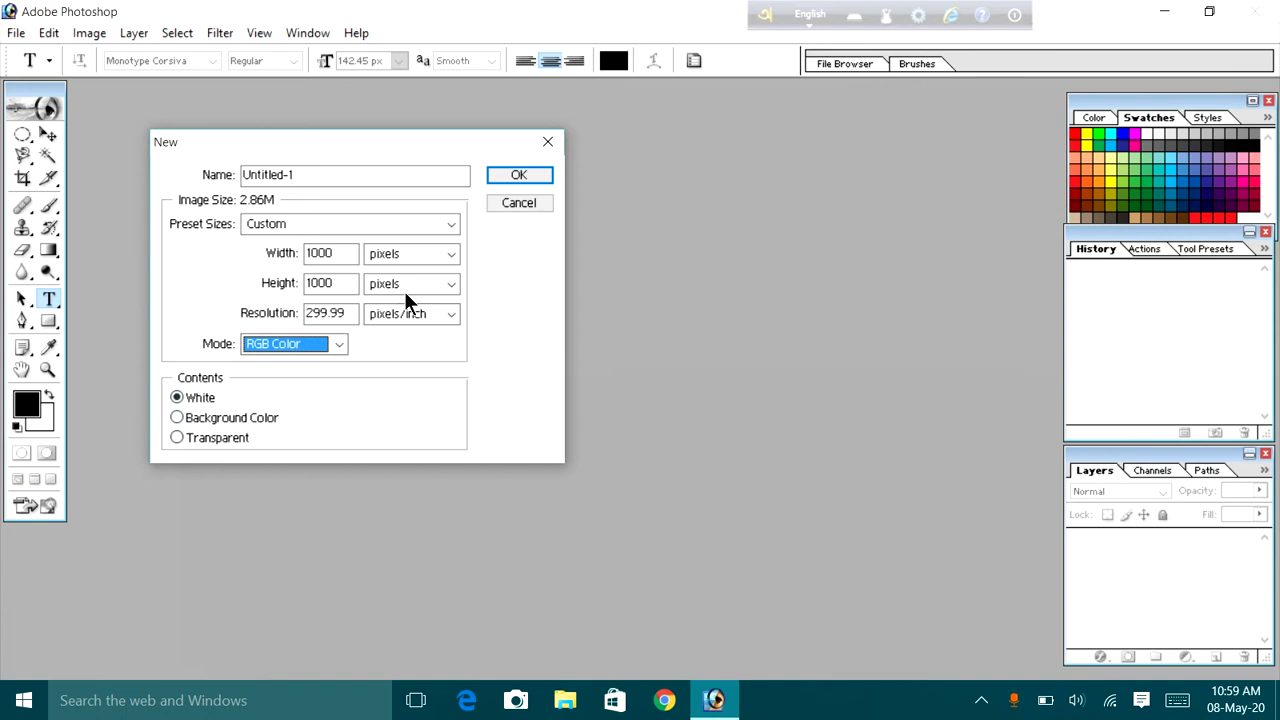
{"action": "left_click", "coordinate": [496, 176]}
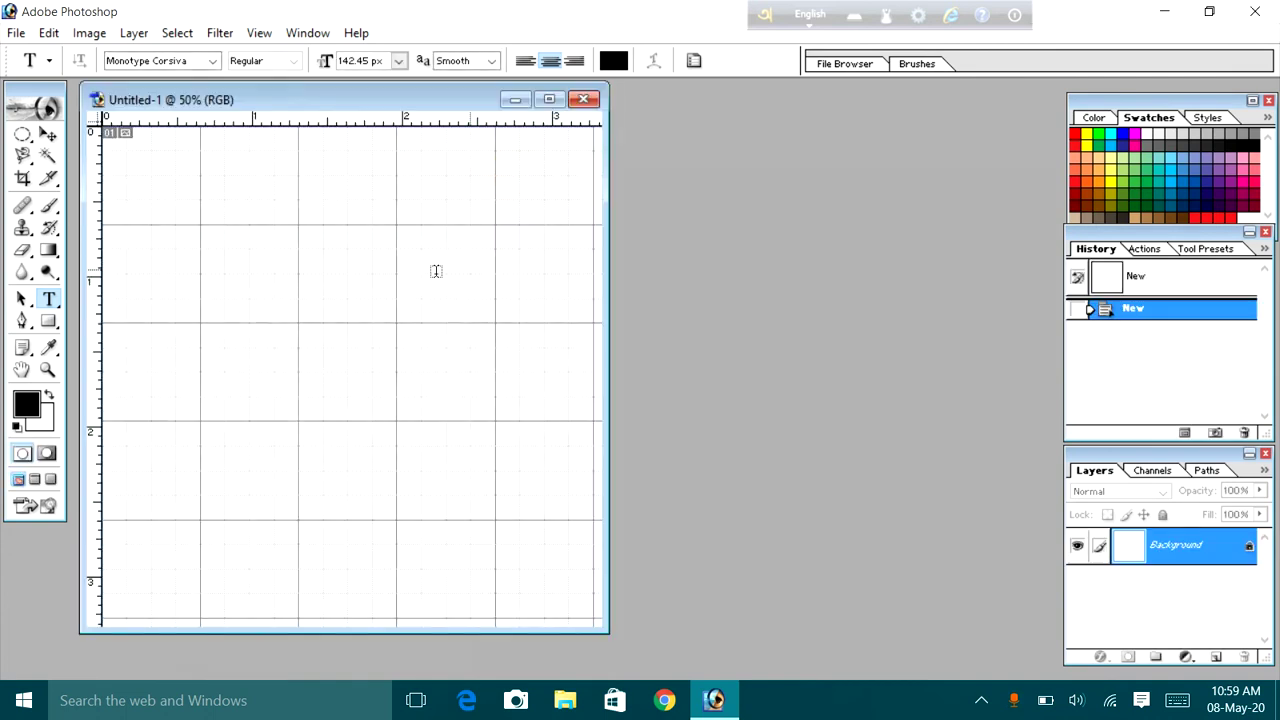
{"action": "left_click", "coordinate": [548, 103]}
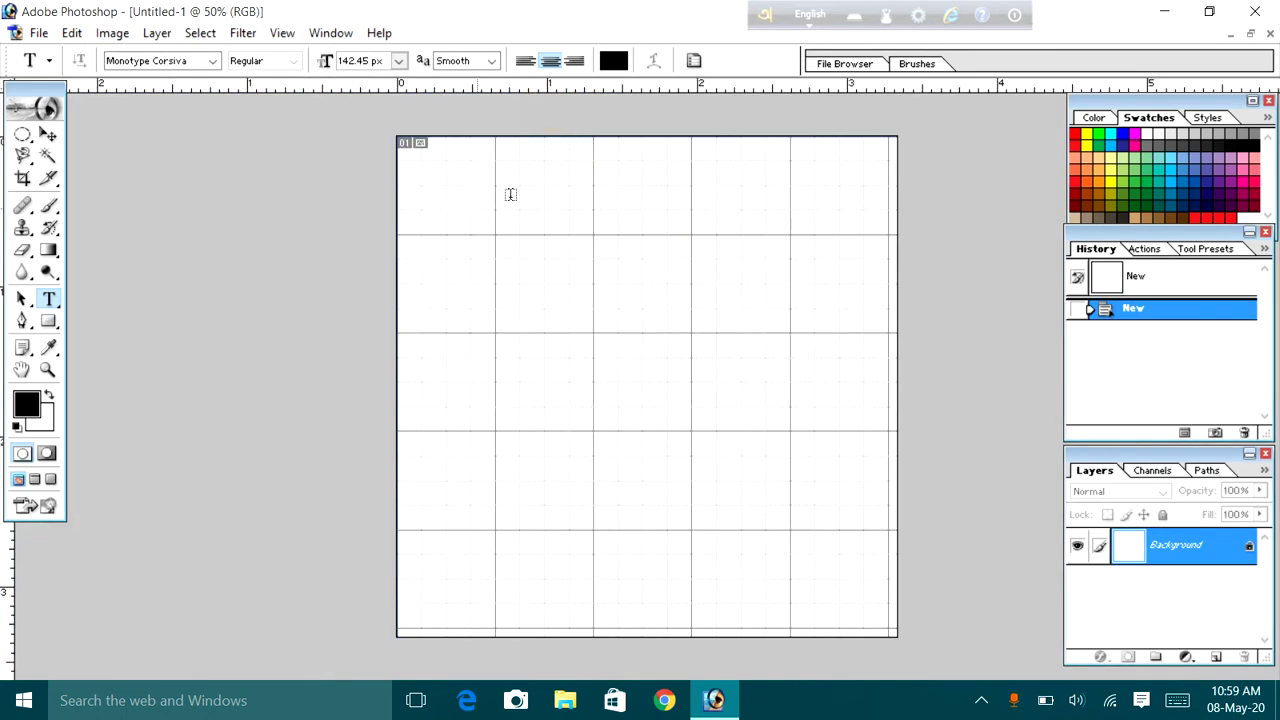
Hide the document grid and show it again
{"action": "left_click", "coordinate": [283, 36]}
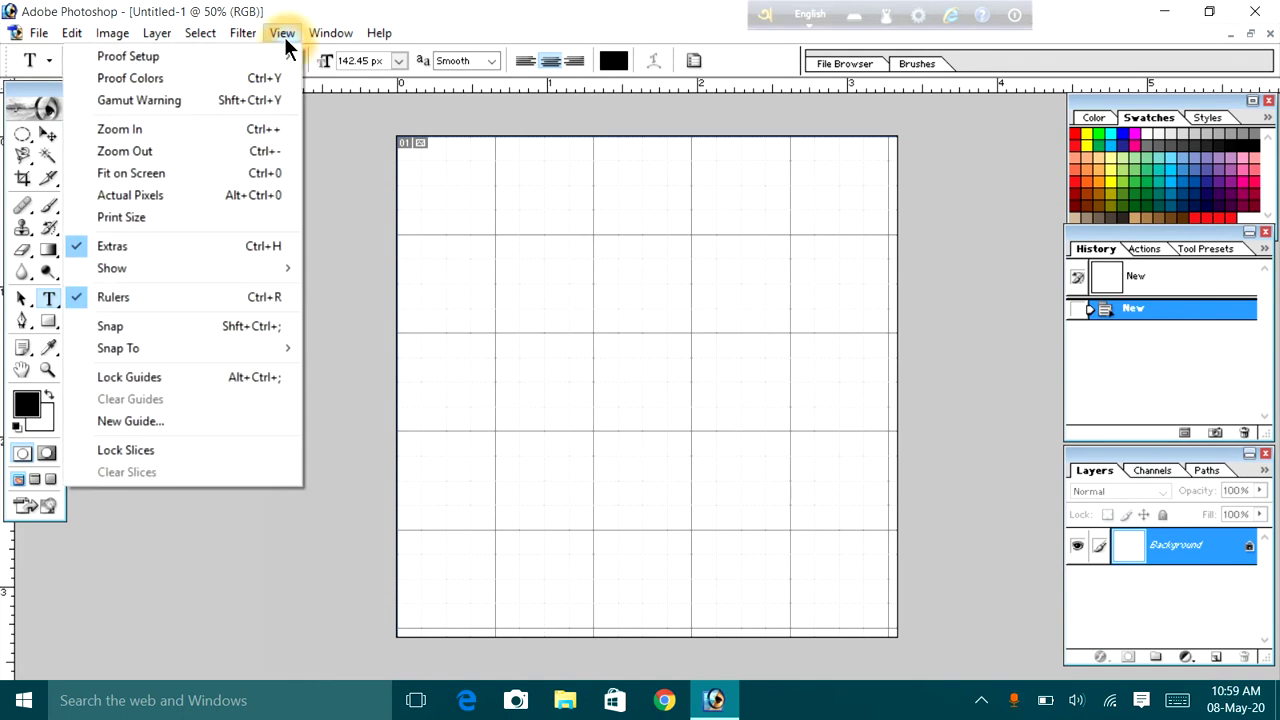
{"action": "mouse_move", "coordinate": [167, 270]}
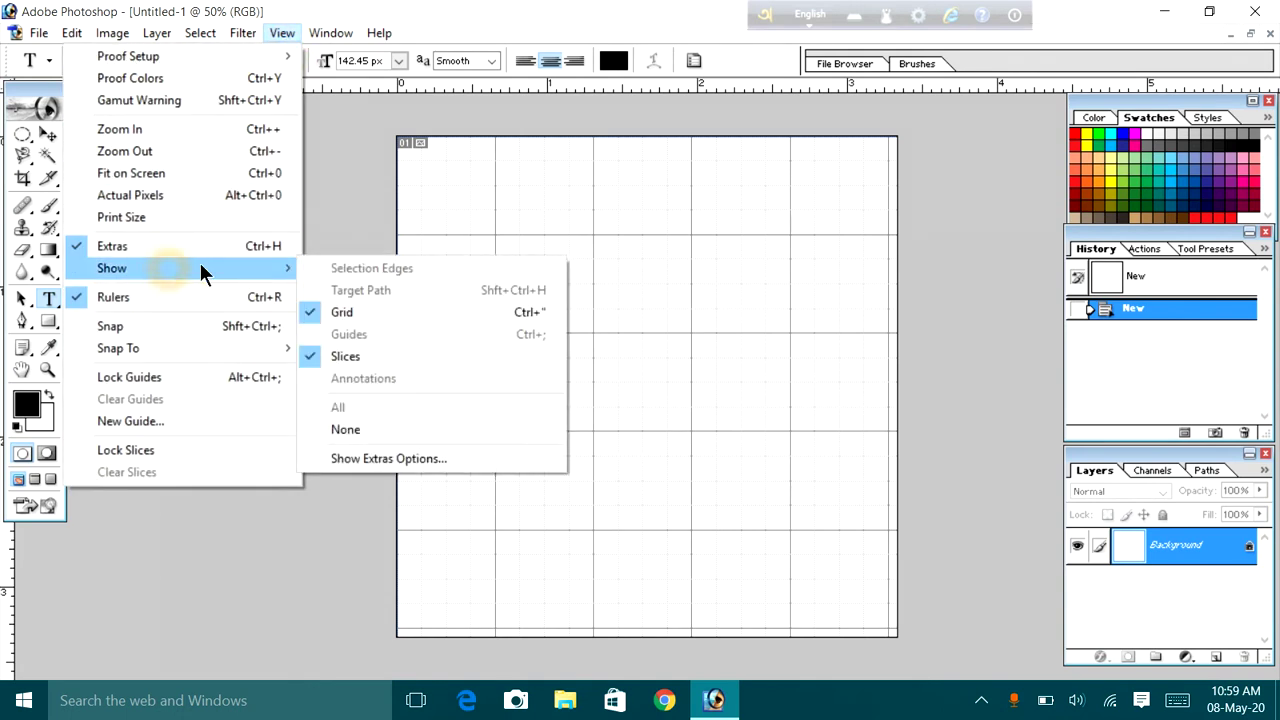
{"action": "left_click", "coordinate": [312, 314]}
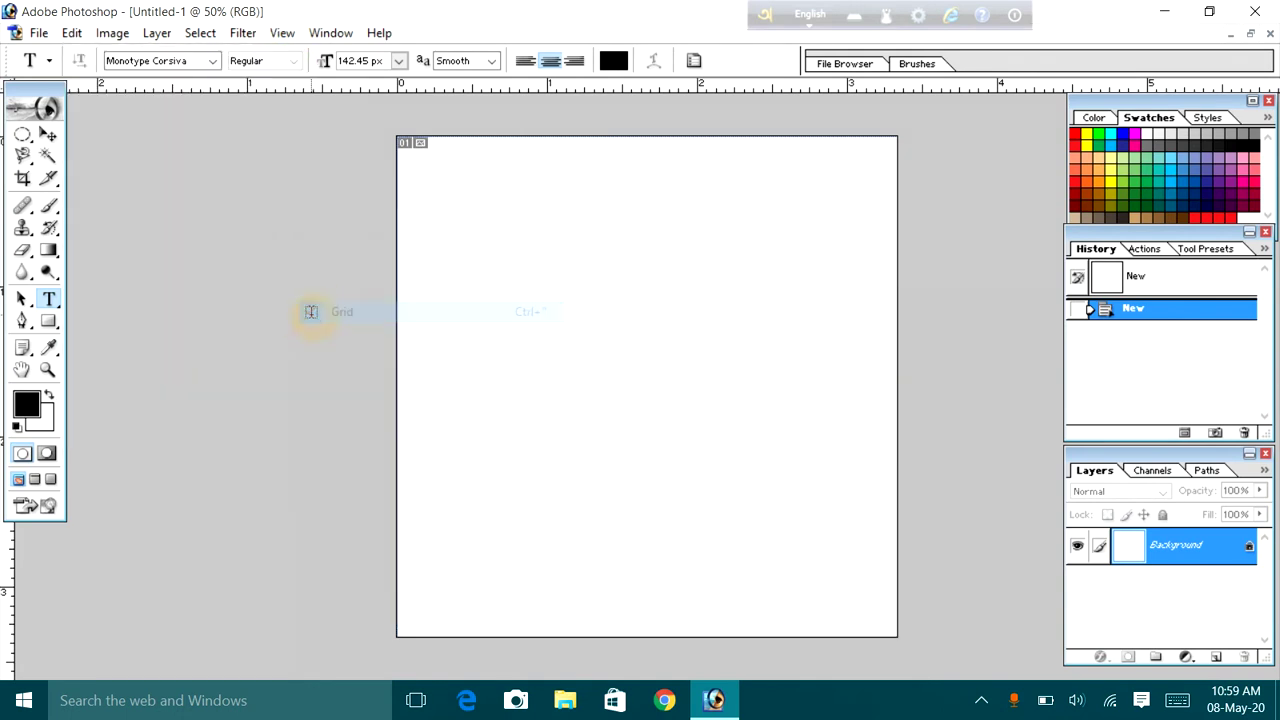
{"action": "left_click", "coordinate": [292, 38]}
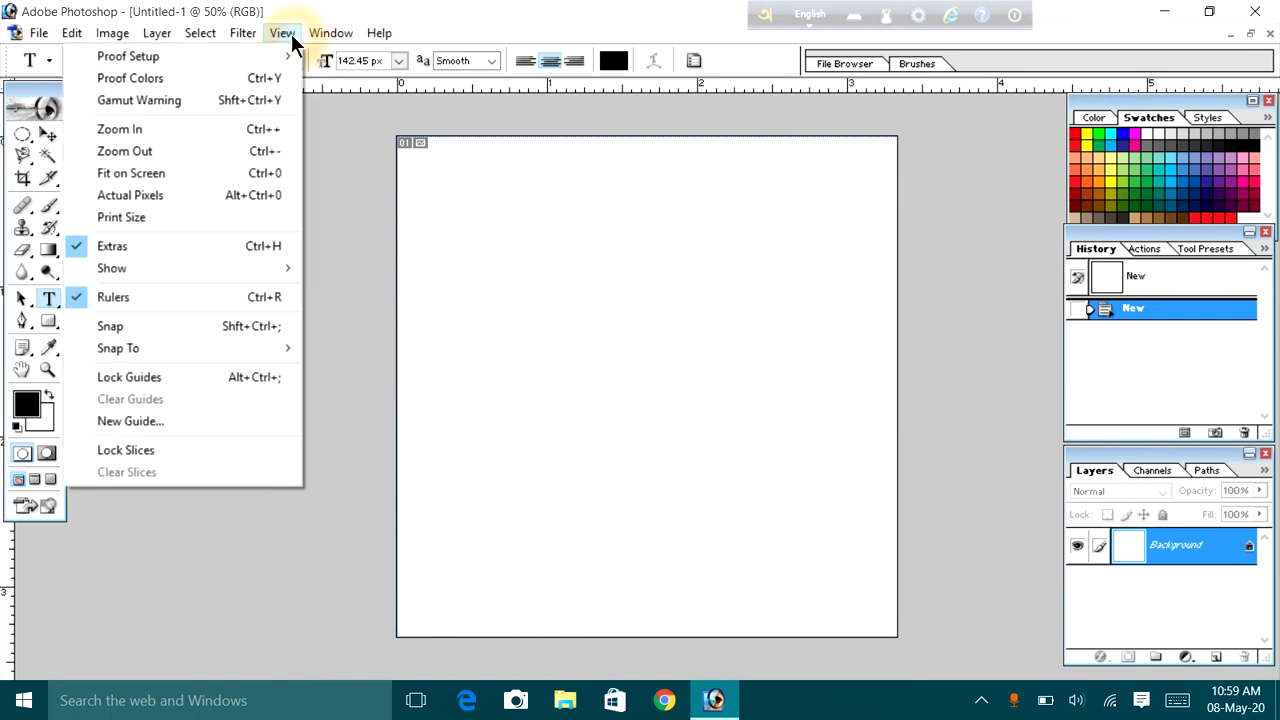
{"action": "mouse_move", "coordinate": [254, 278]}
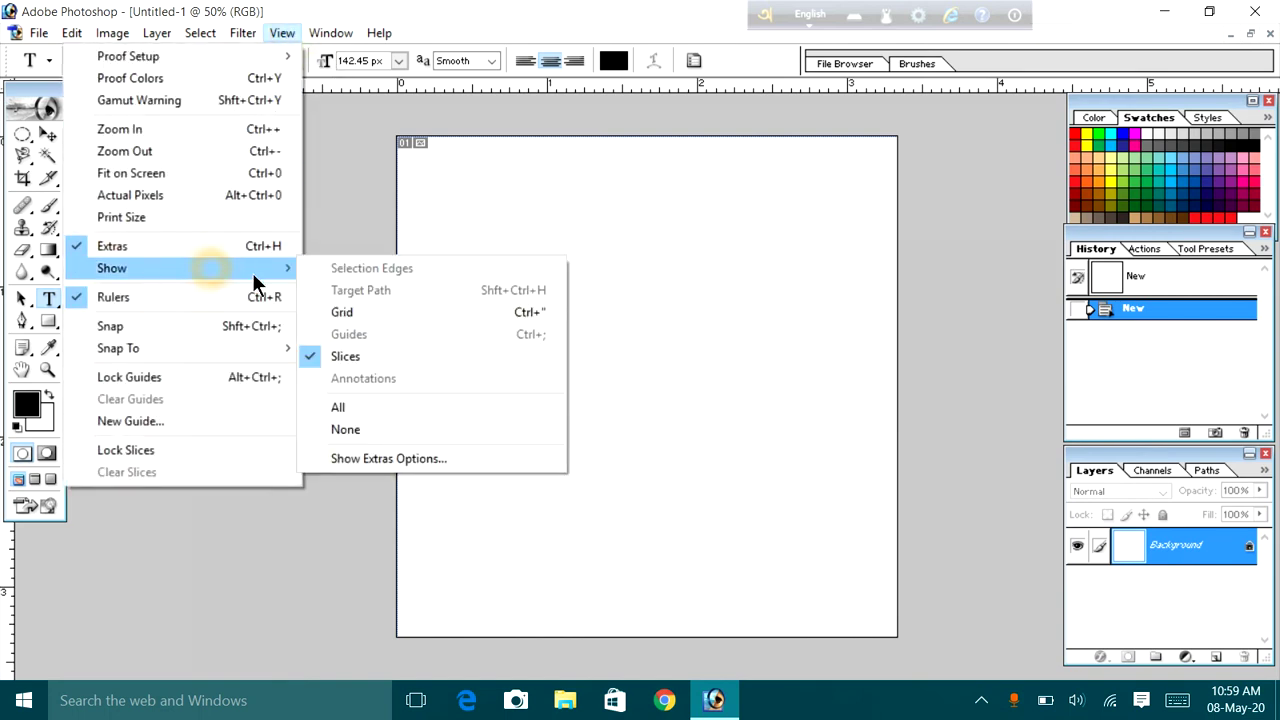
{"action": "left_click", "coordinate": [316, 306]}
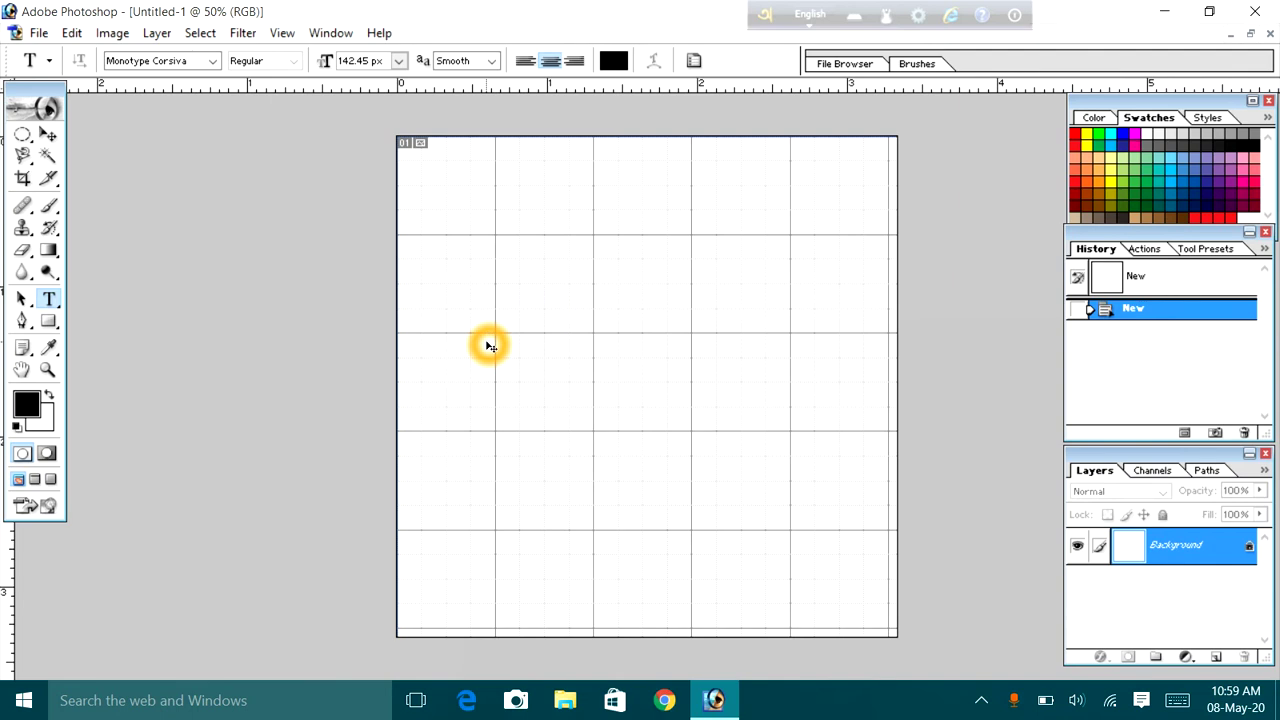
Draw a black square with the Rectangle Tool, filling one major grid cell near the canvas centre
{"action": "key", "text": "ctrl+plus"}
{"action": "key", "text": "ctrl+plus"}
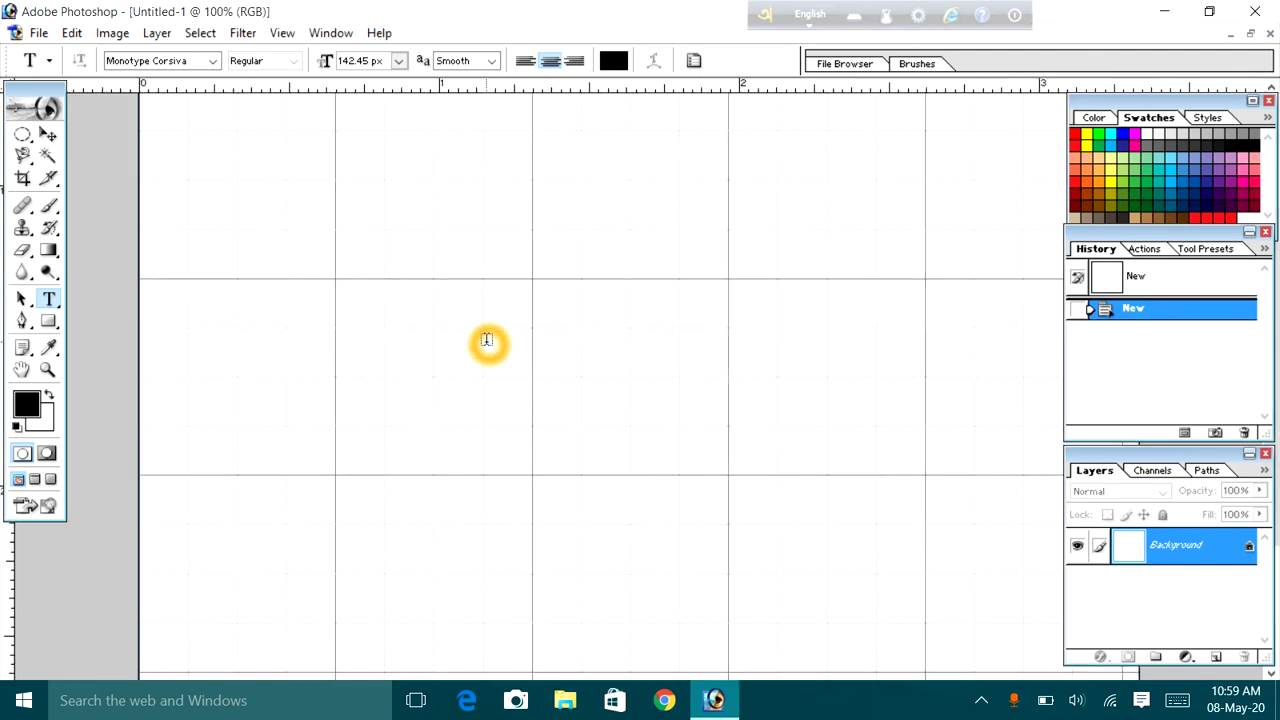
{"action": "left_click", "coordinate": [56, 320]}
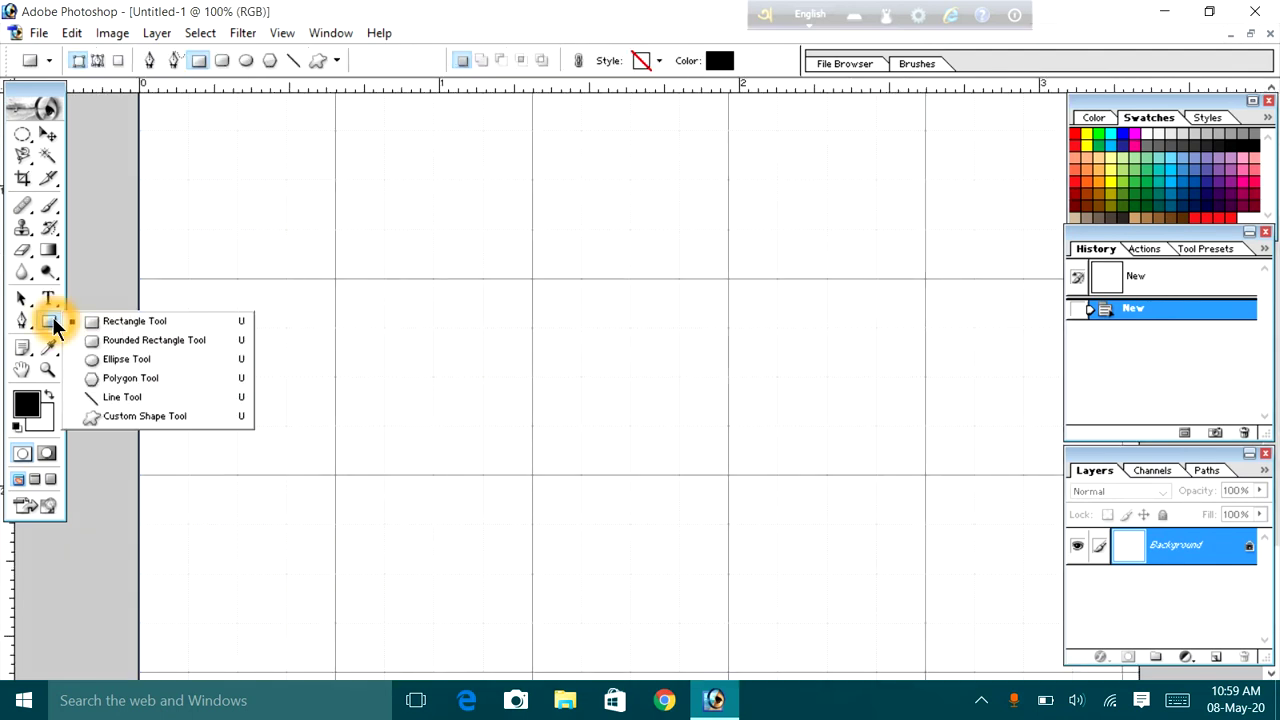
{"action": "left_click", "coordinate": [85, 320]}
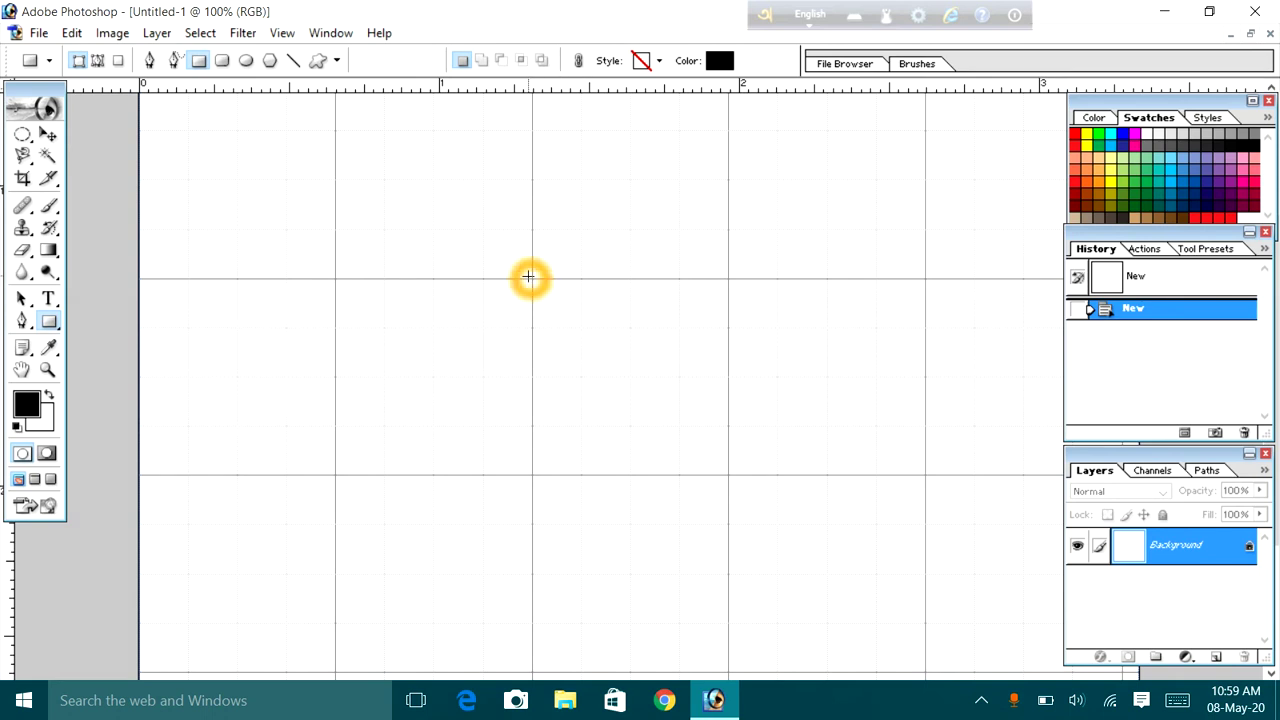
{"action": "left_click_drag", "start_coordinate": [533, 281], "coordinate": [729, 477]}
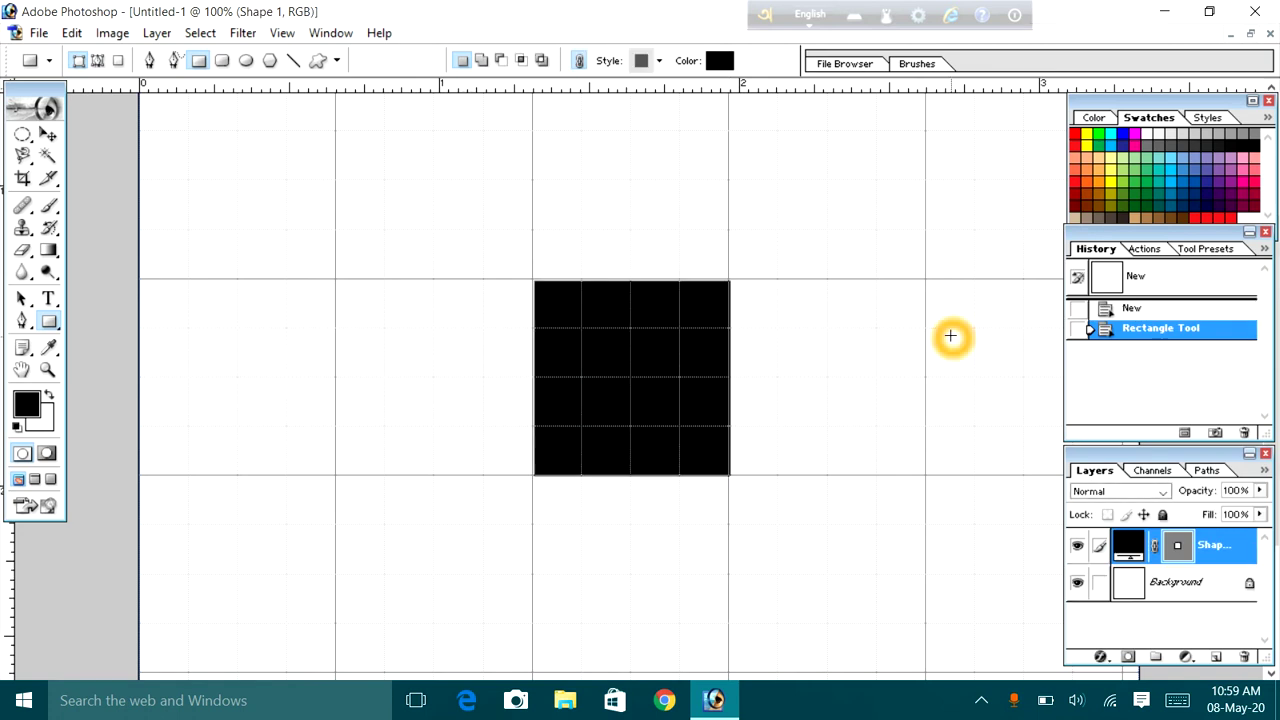
Rotate the black square by -45° into a diamond, and make it slightly wider and flatter about its centre
{"action": "key", "text": "ctrl+t"}
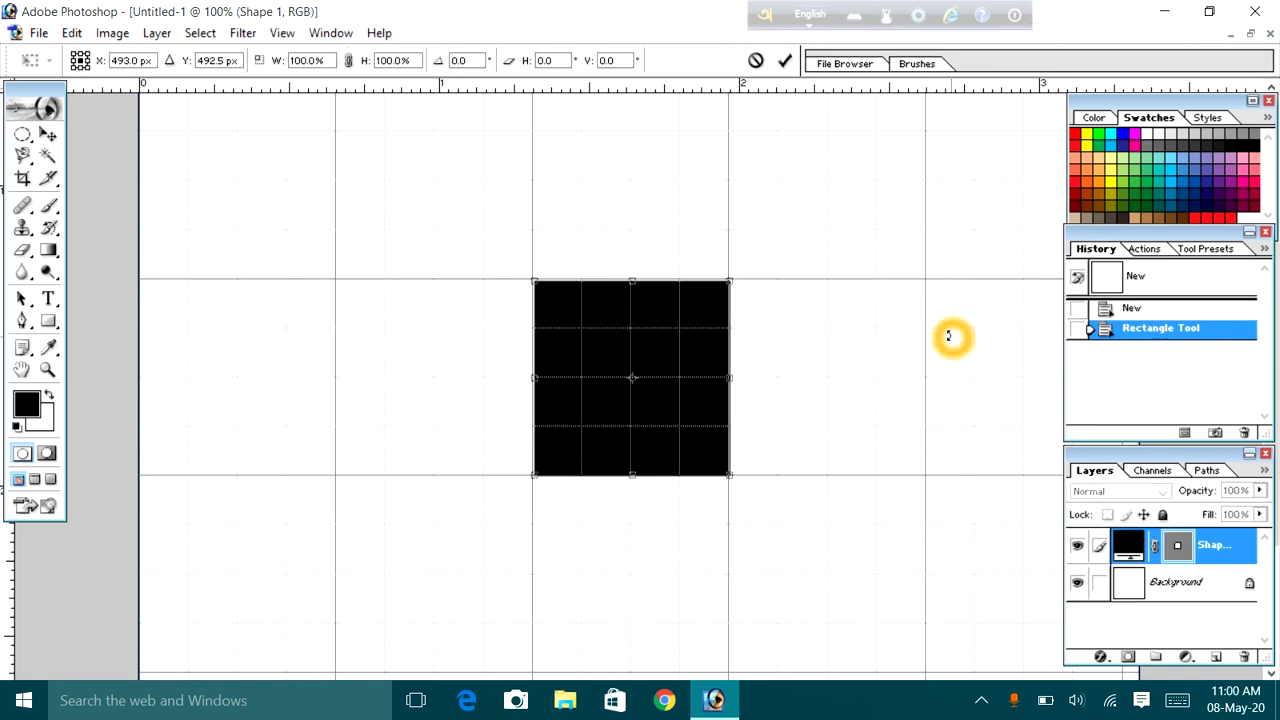
{"action": "left_click_drag", "start_coordinate": [791, 246], "coordinate": [633, 183]}
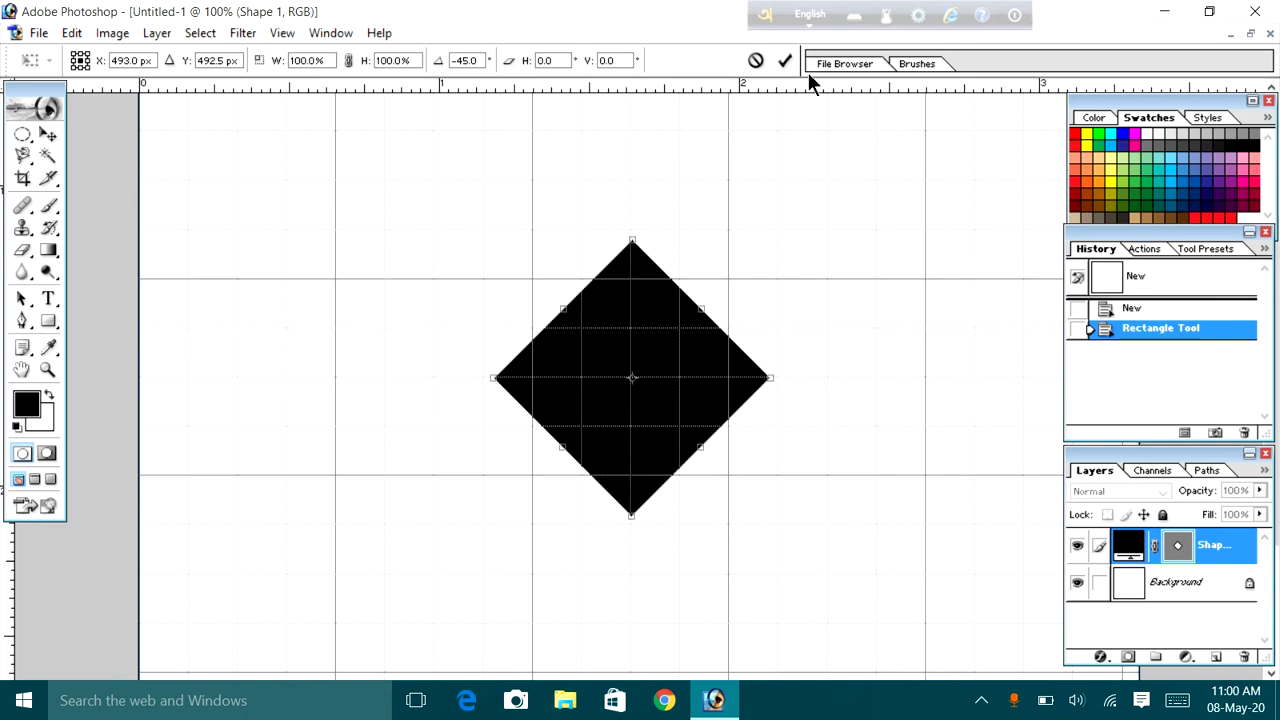
{"action": "left_click_drag", "start_coordinate": [774, 378], "coordinate": [777, 378]}
{"action": "left_click_drag", "start_coordinate": [629, 236], "coordinate": [631, 244]}
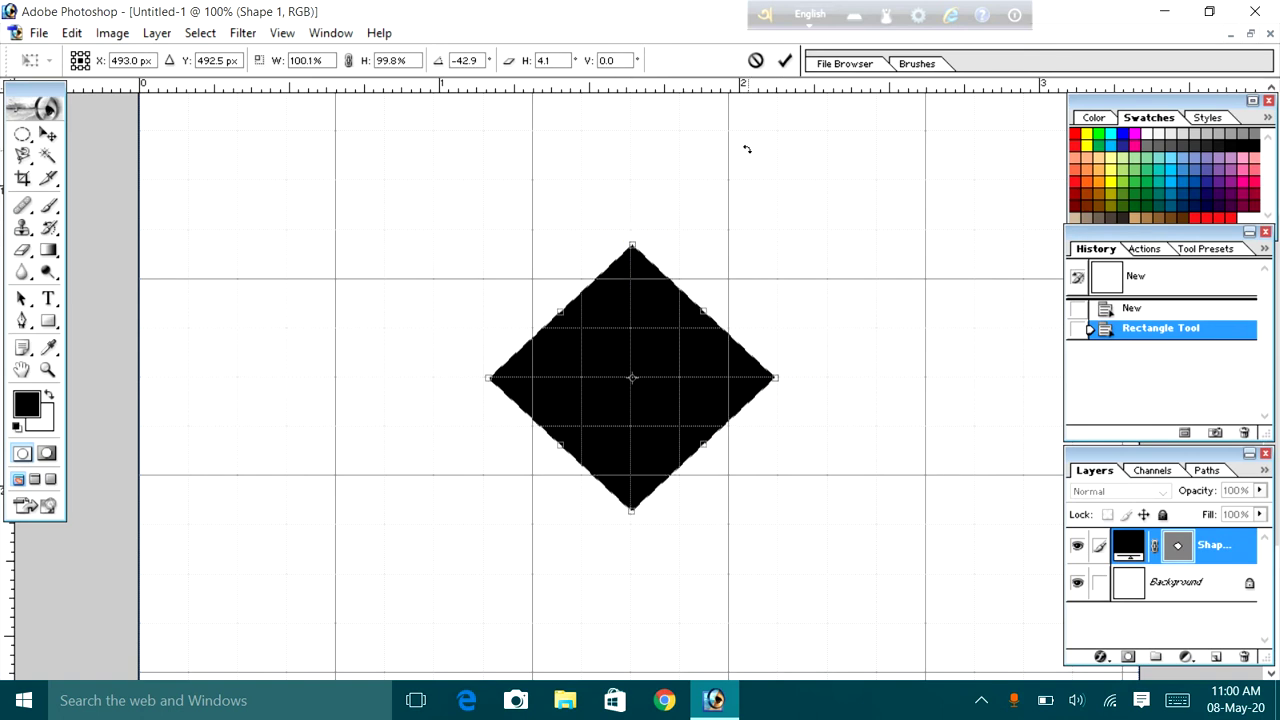
{"action": "left_click", "coordinate": [785, 61]}
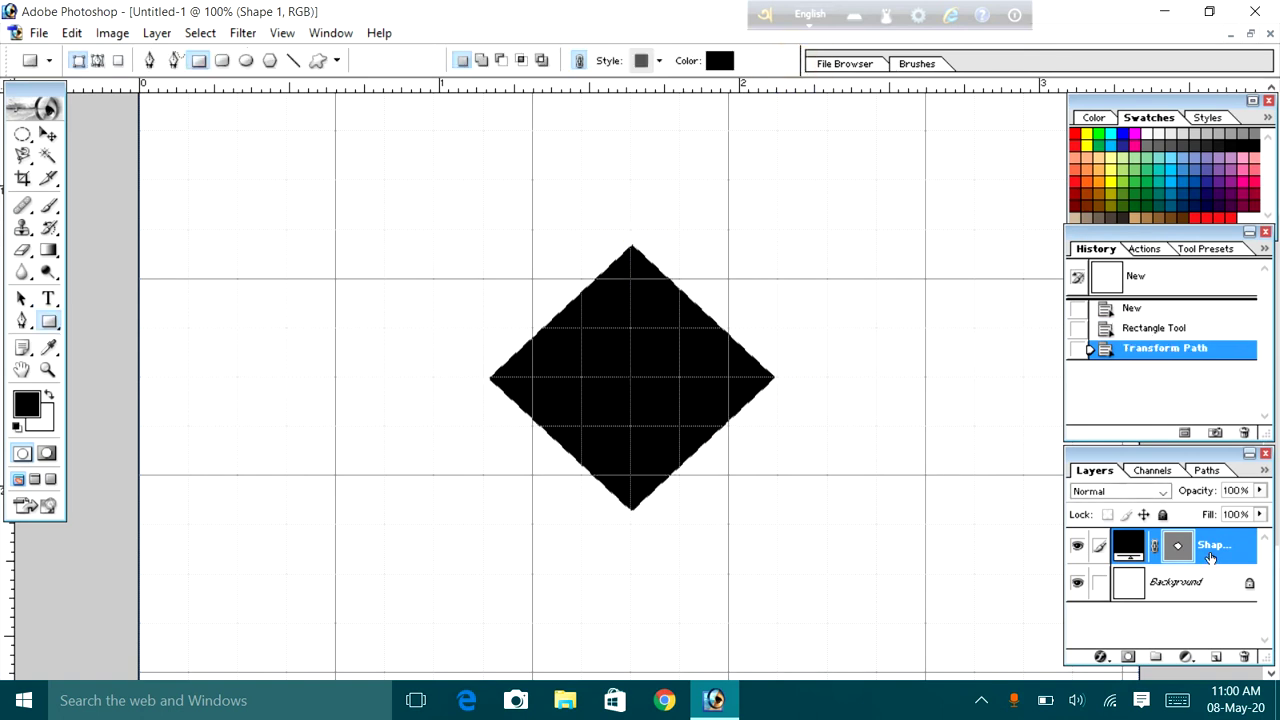
Duplicate the diamond's shape layer
{"action": "left_click_drag", "start_coordinate": [1210, 558], "coordinate": [1216, 657]}
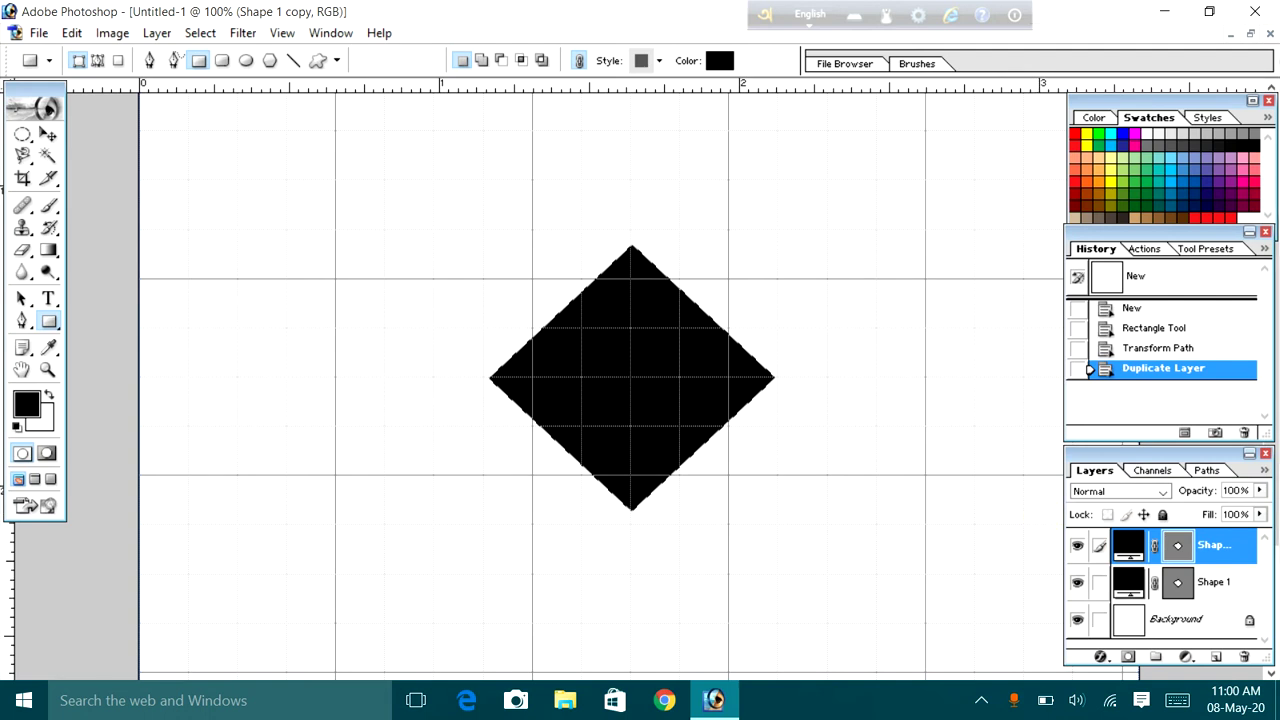
{"action": "right_click", "coordinate": [1232, 557]}
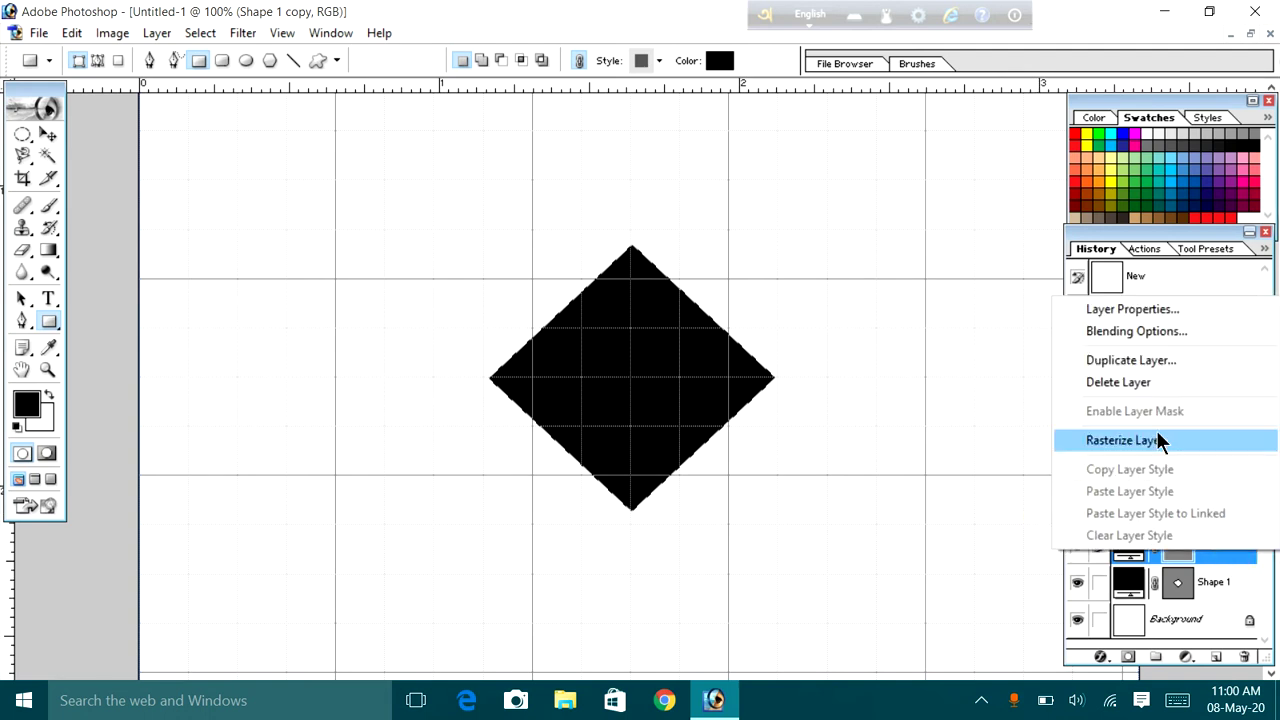
{"action": "left_click", "coordinate": [963, 394]}
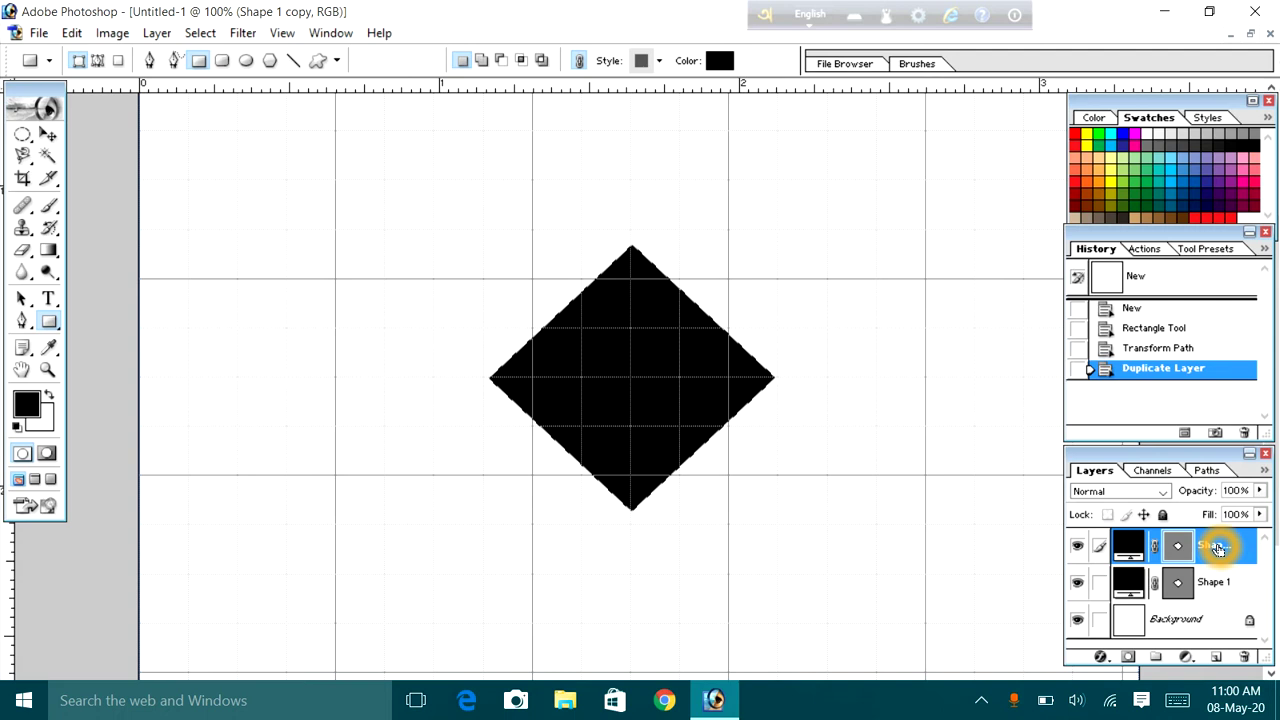
{"action": "left_click", "coordinate": [1217, 548], "text": "ctrl"}
{"action": "left_click", "coordinate": [920, 484]}
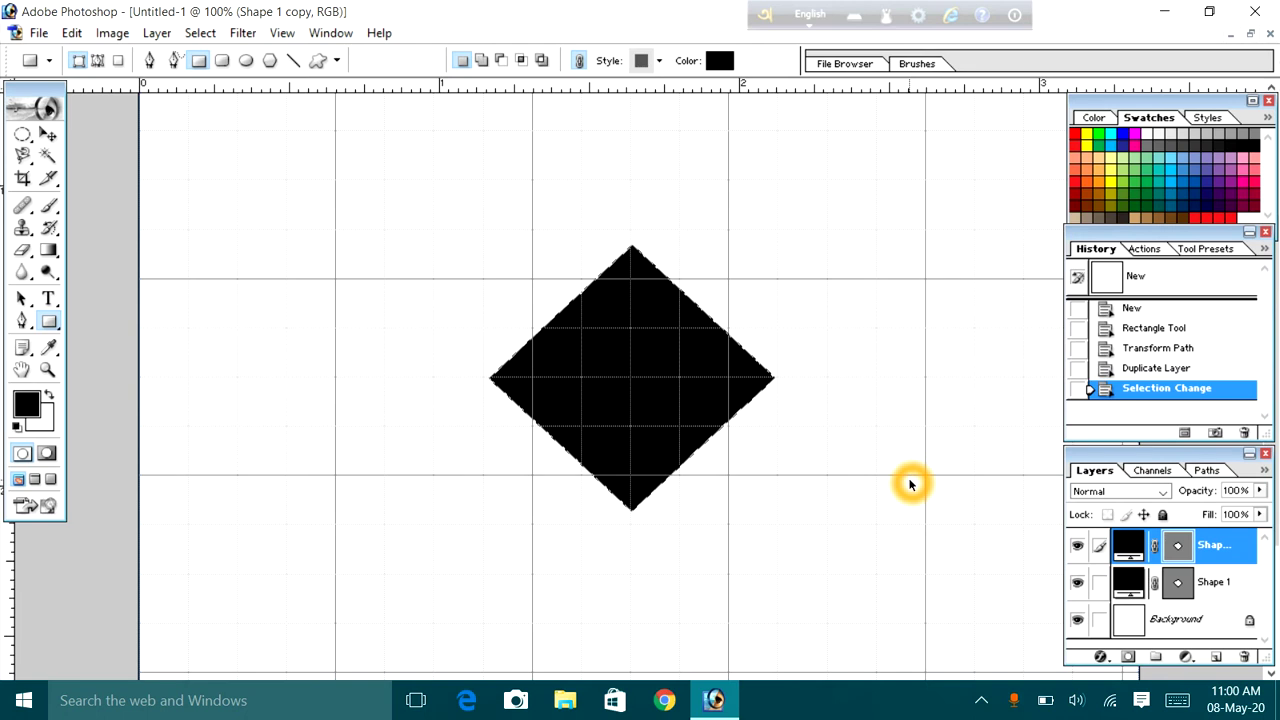
{"action": "key", "text": "ctrl+d"}
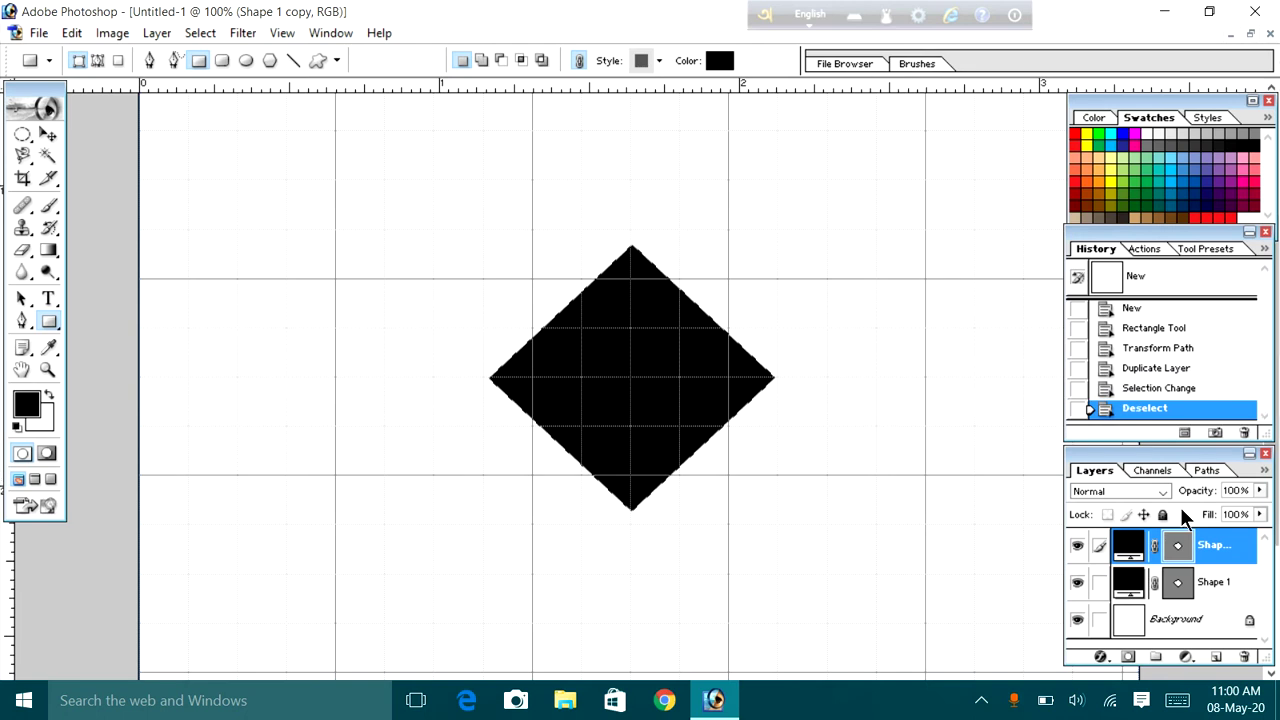
Scale the duplicated diamond proportionally about its centre to about 57.7%
{"action": "left_click", "coordinate": [1219, 551]}
{"action": "key", "text": "ctrl+t"}
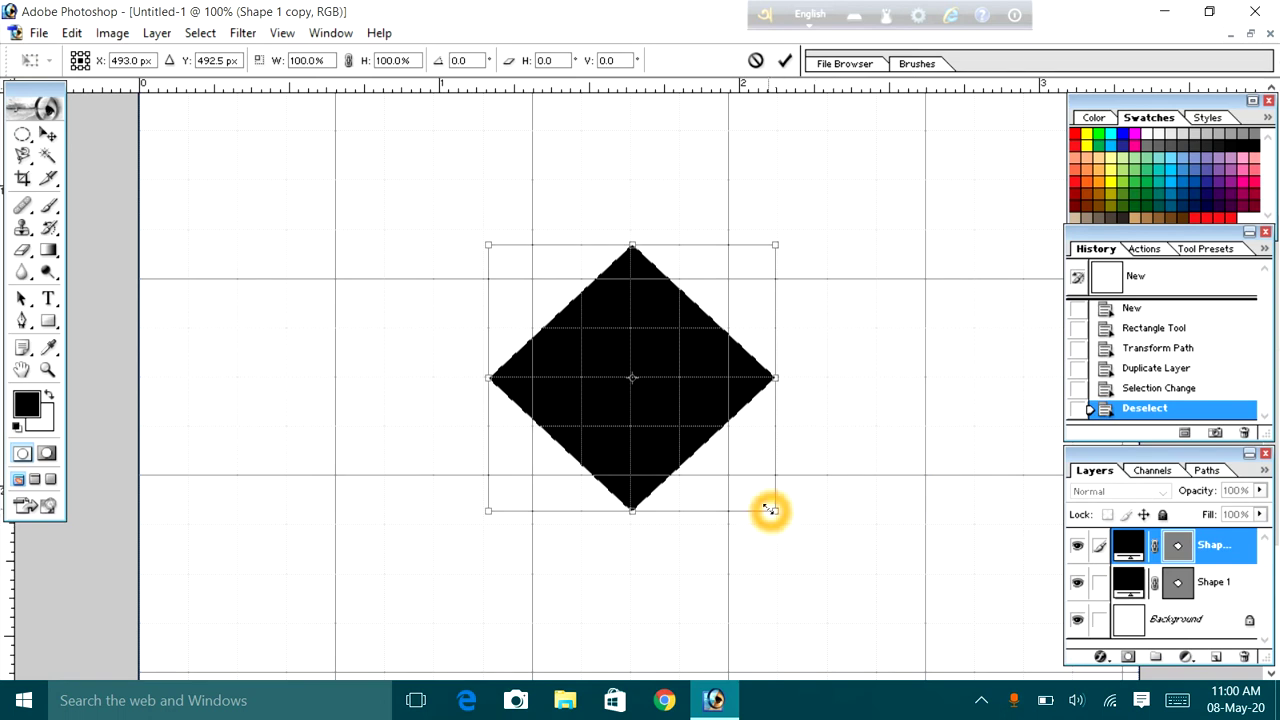
{"action": "left_click_drag", "start_coordinate": [778, 510], "coordinate": [720, 455]}
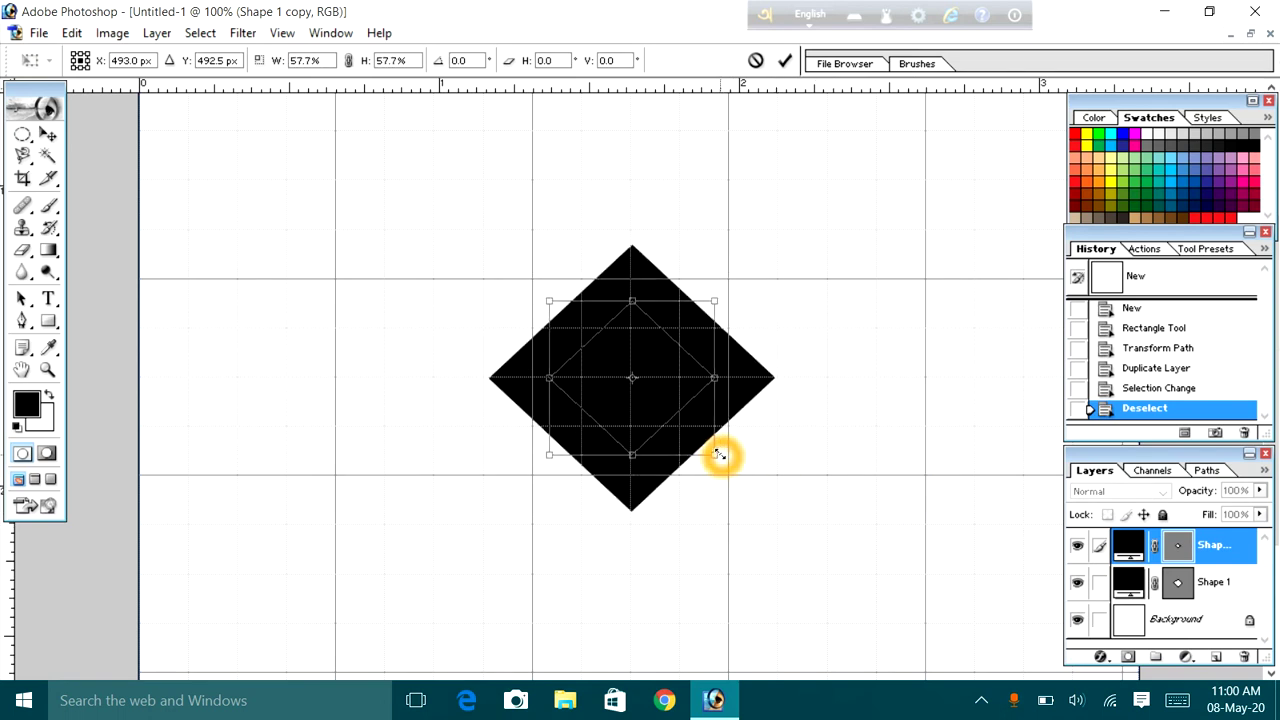
{"action": "left_click", "coordinate": [784, 60]}
Load the smaller diamond's outline as a selection and delete its layer, Shape 1 copy
{"action": "left_click", "coordinate": [1216, 550]}
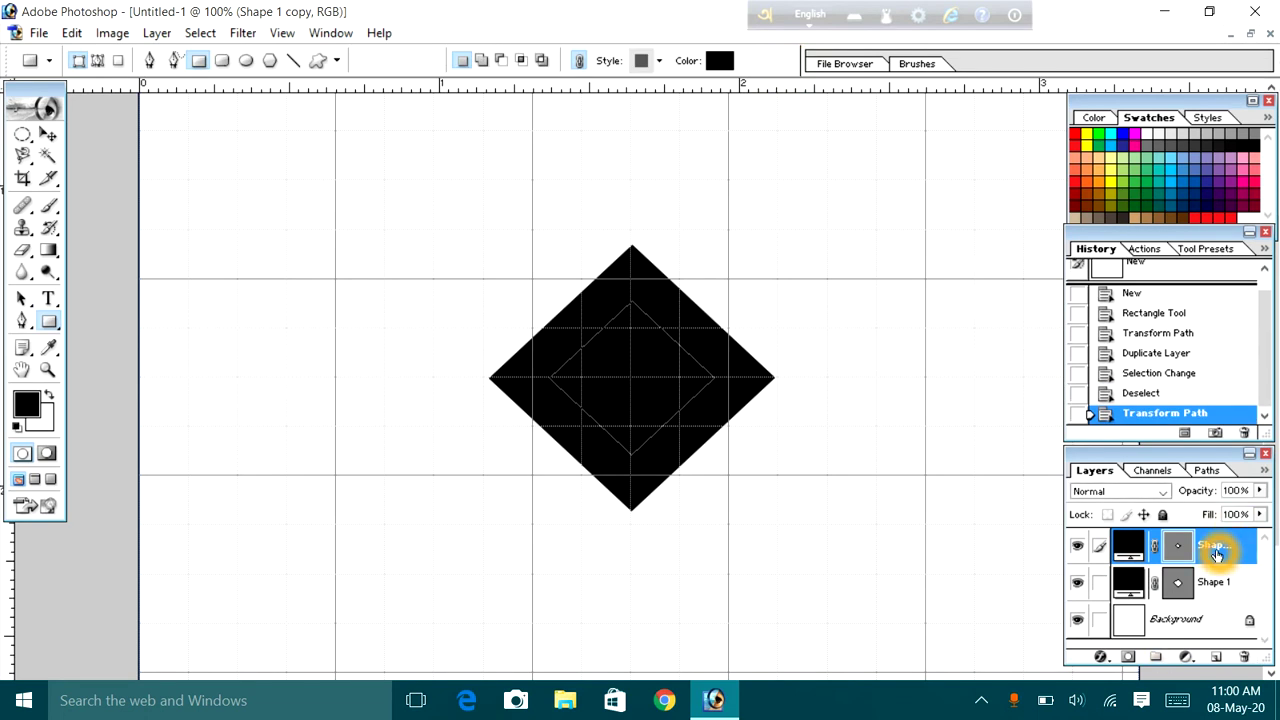
{"action": "left_click", "coordinate": [512, 360]}
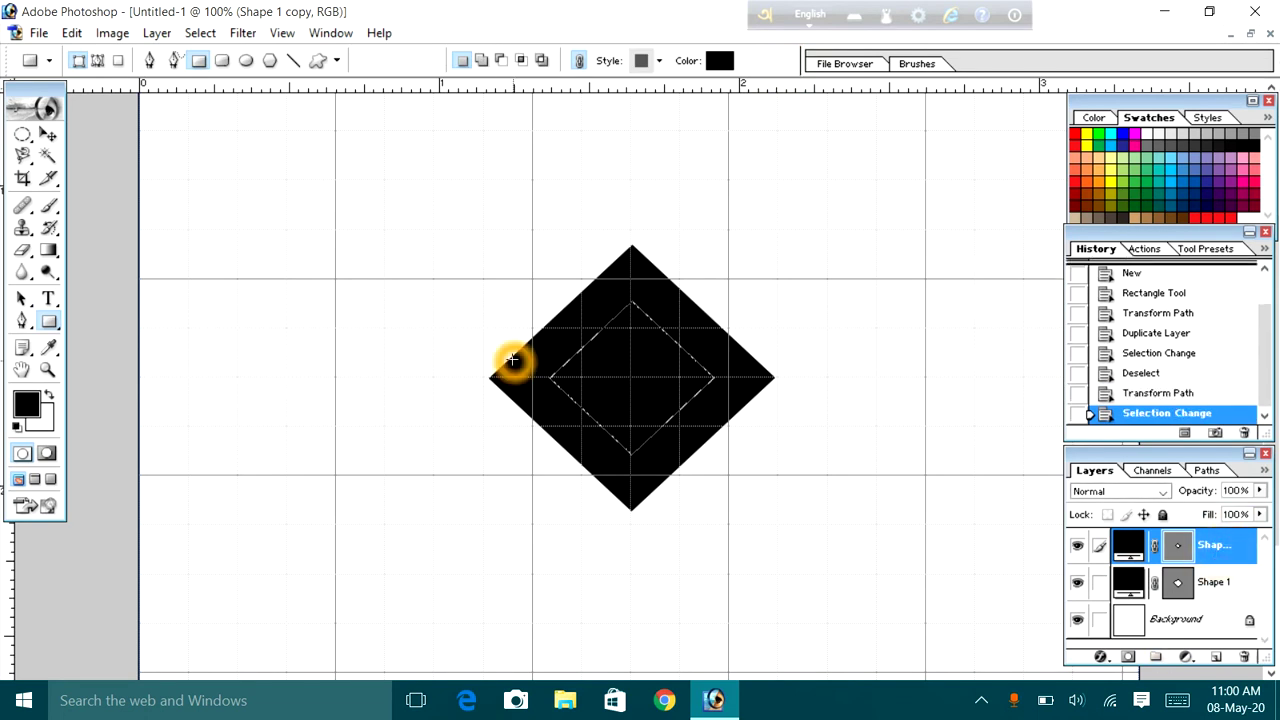
{"action": "left_click", "coordinate": [1244, 555]}
{"action": "right_click", "coordinate": [1244, 555]}
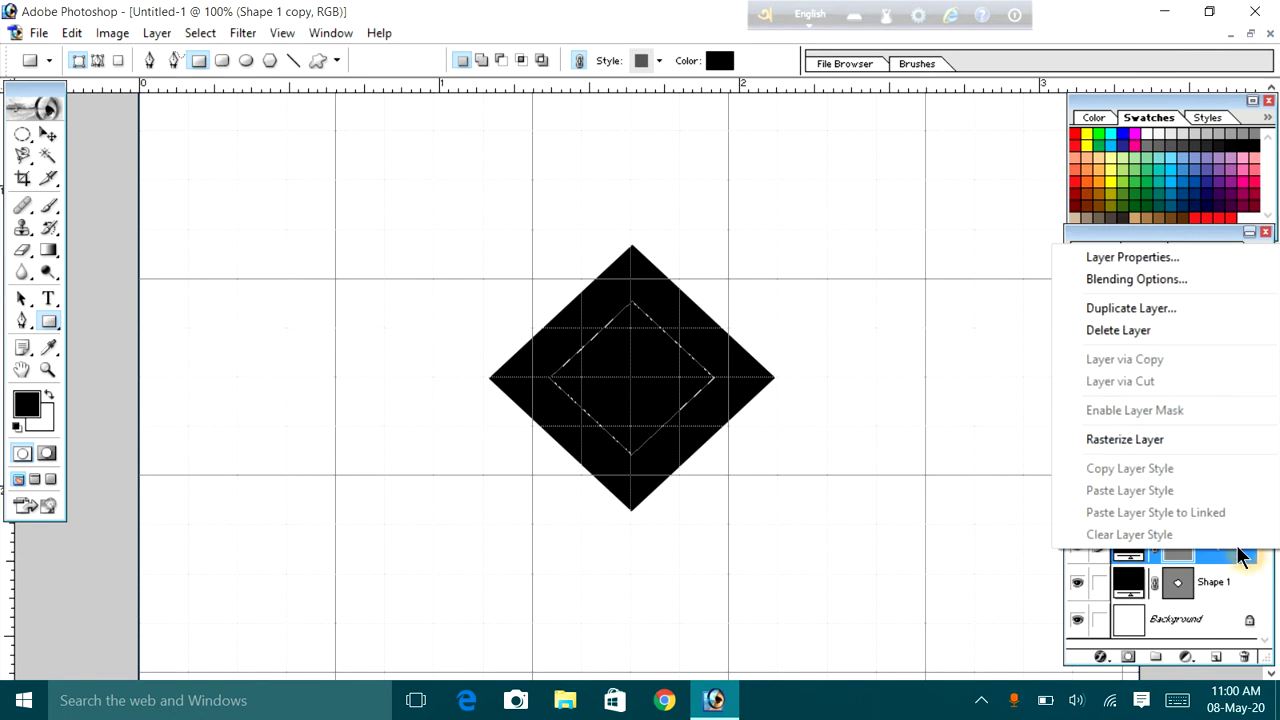
{"action": "left_click", "coordinate": [1096, 330]}
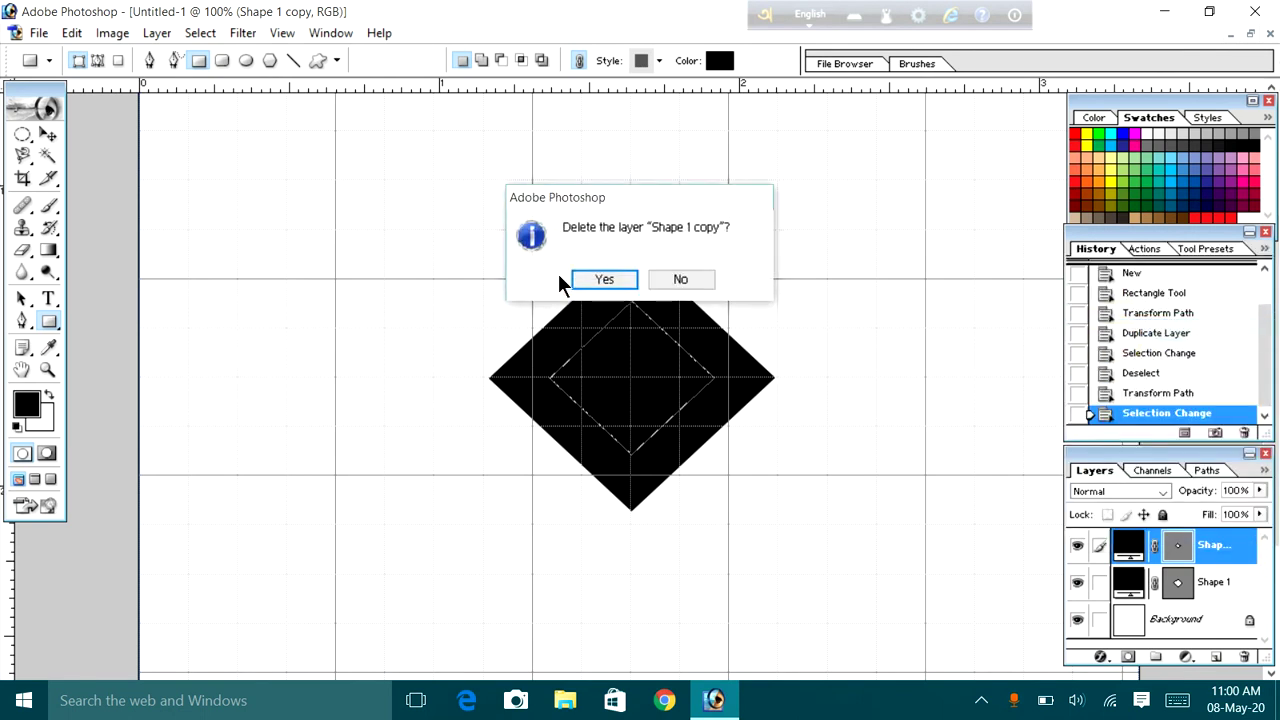
{"action": "left_click", "coordinate": [588, 279]}
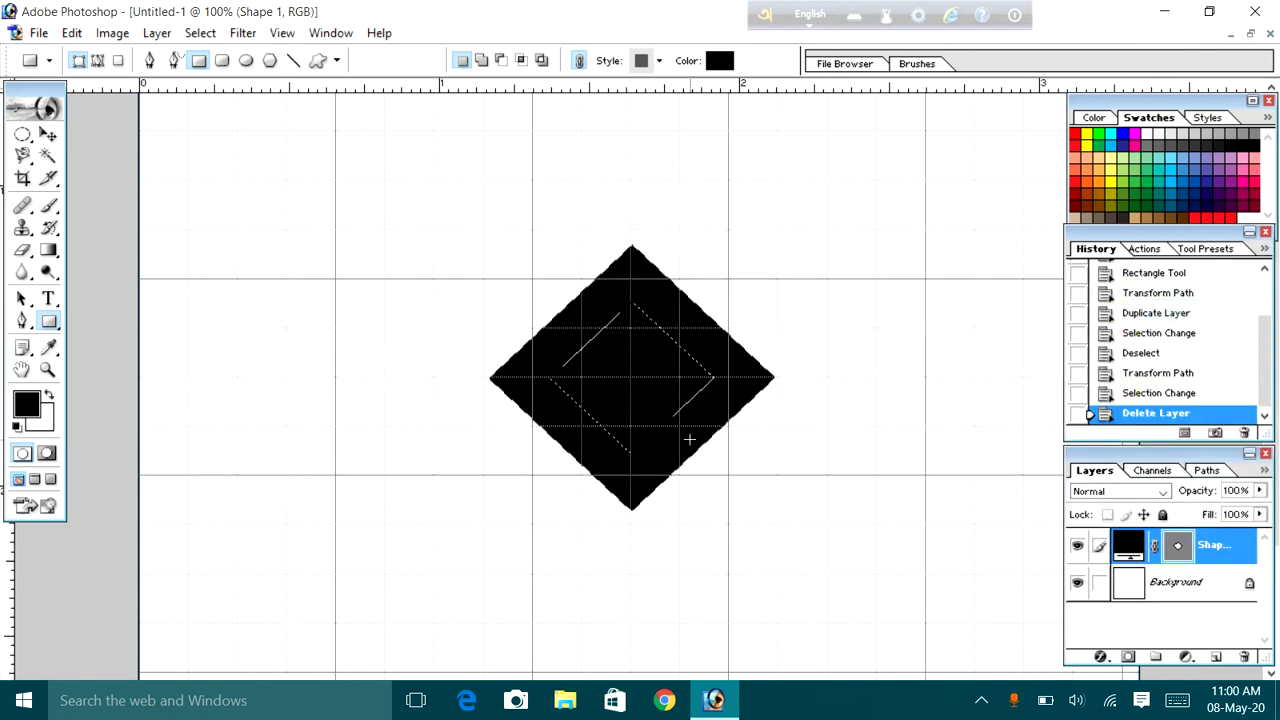
Rasterize the remaining large diamond's layer, Shape 1
{"action": "left_click", "coordinate": [1222, 550]}
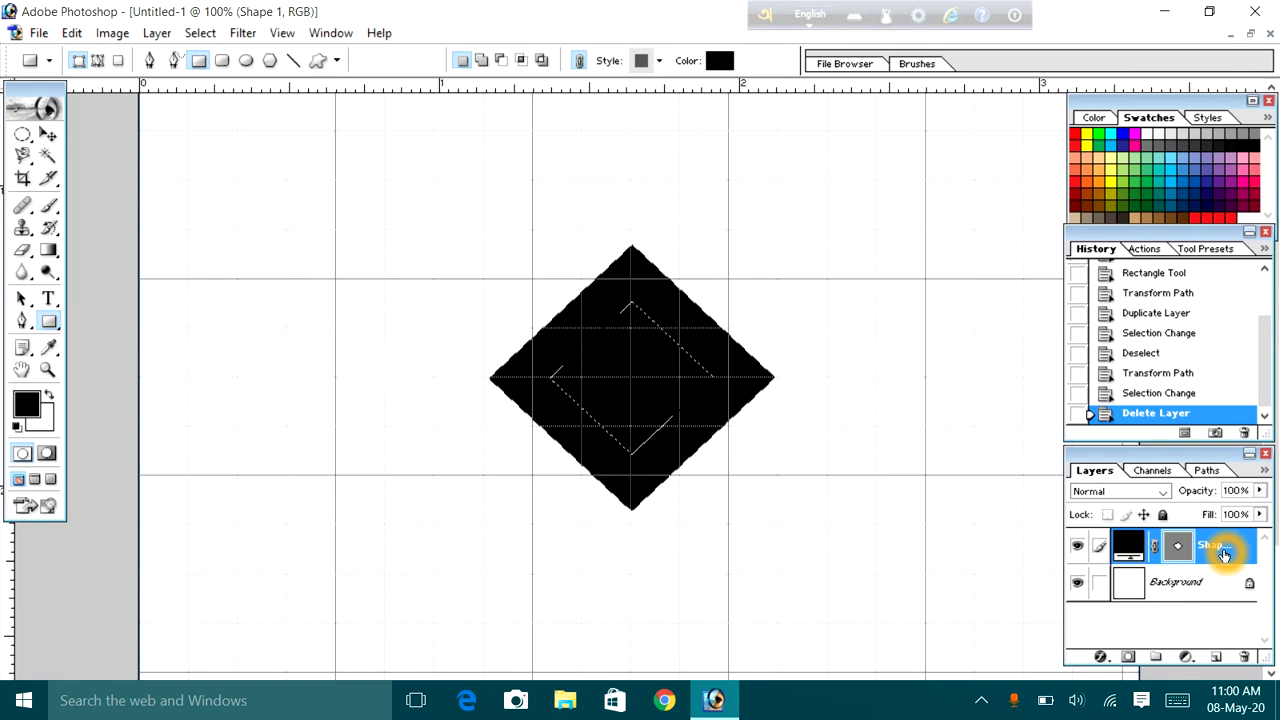
{"action": "right_click", "coordinate": [1224, 553]}
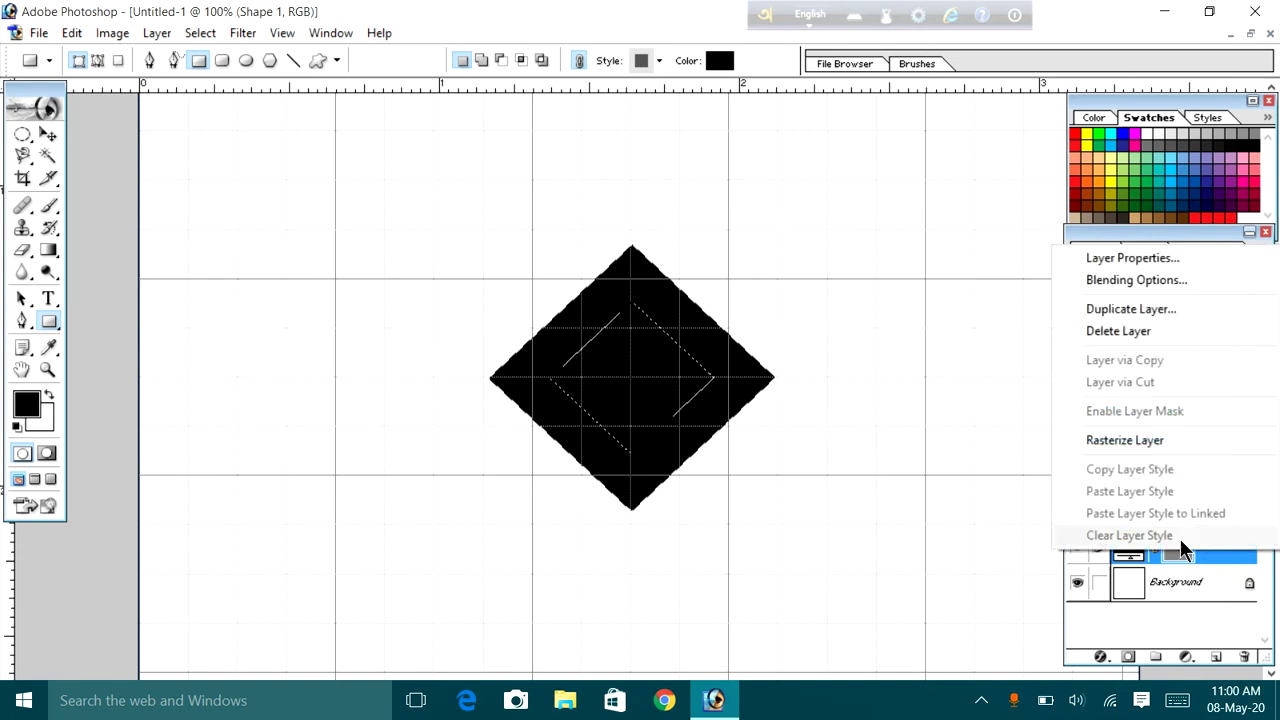
{"action": "left_click", "coordinate": [1144, 450]}
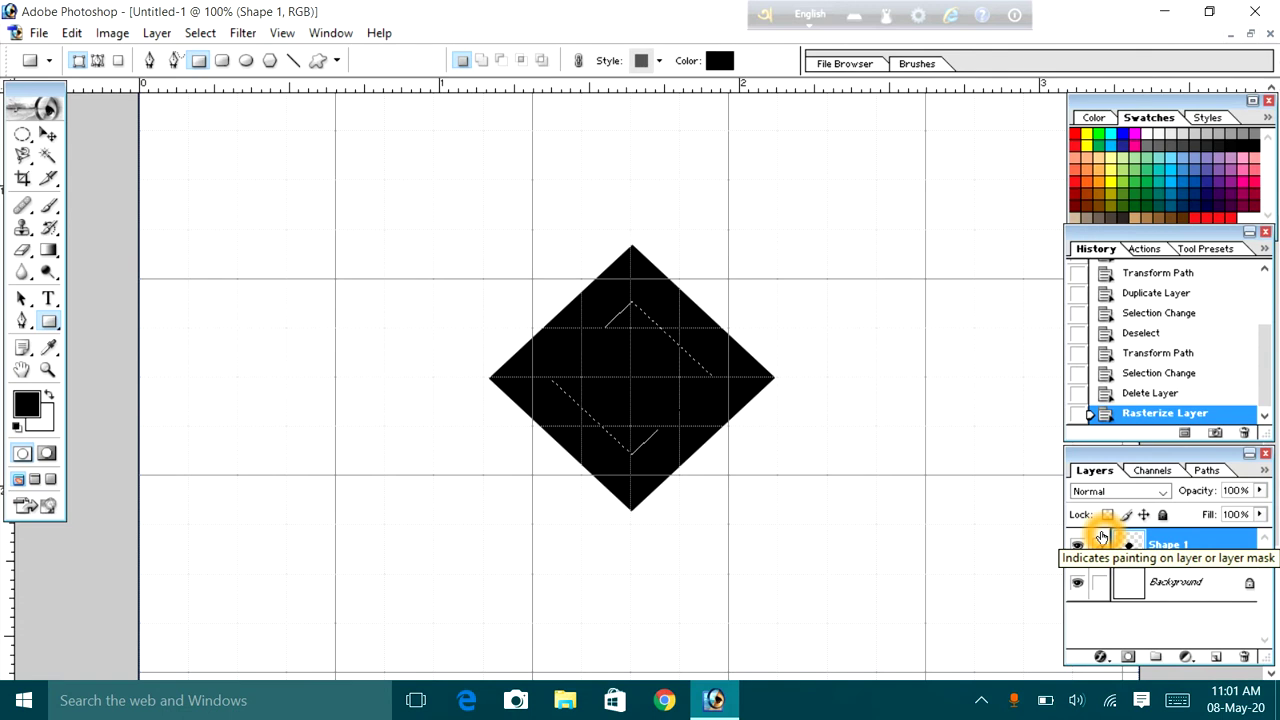
Clear the inner diamond from Shape 1, and delete the frame's lower half with a rectangular selection to leave an upward chevron
{"action": "key", "text": "Delete"}
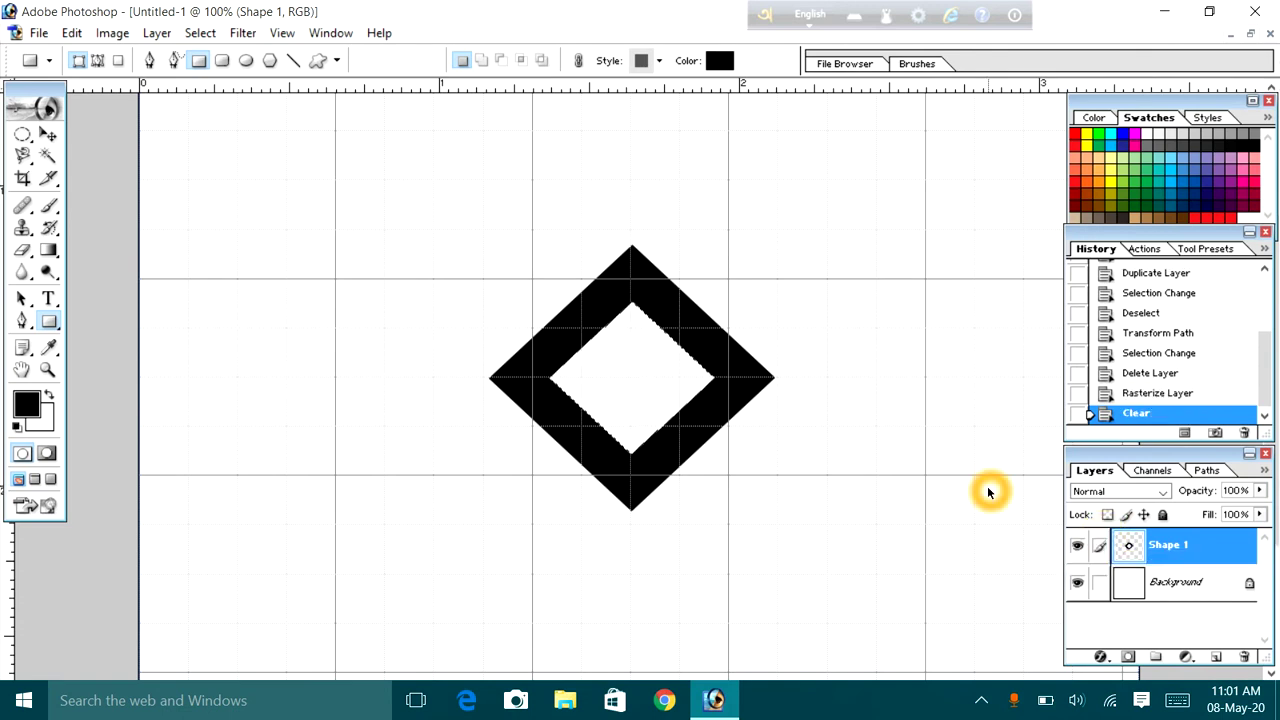
{"action": "key", "text": "ctrl+d"}
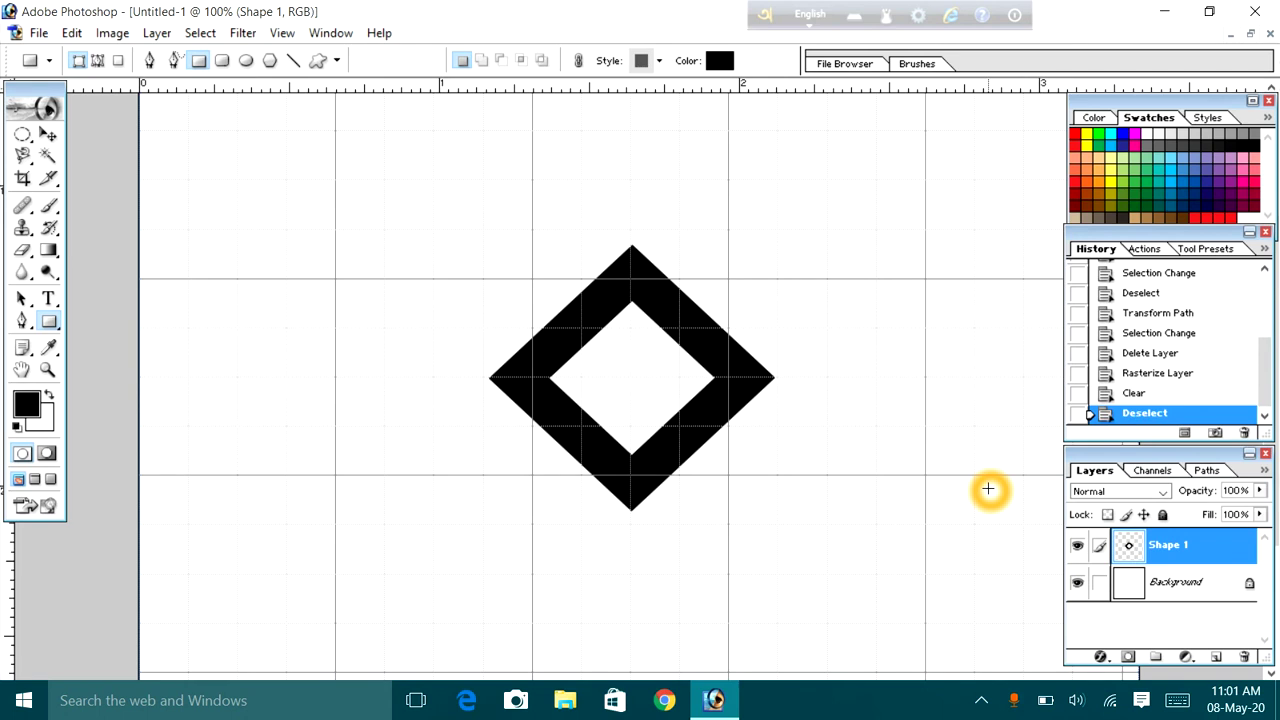
{"action": "left_click_drag", "start_coordinate": [22, 136], "coordinate": [82, 136]}
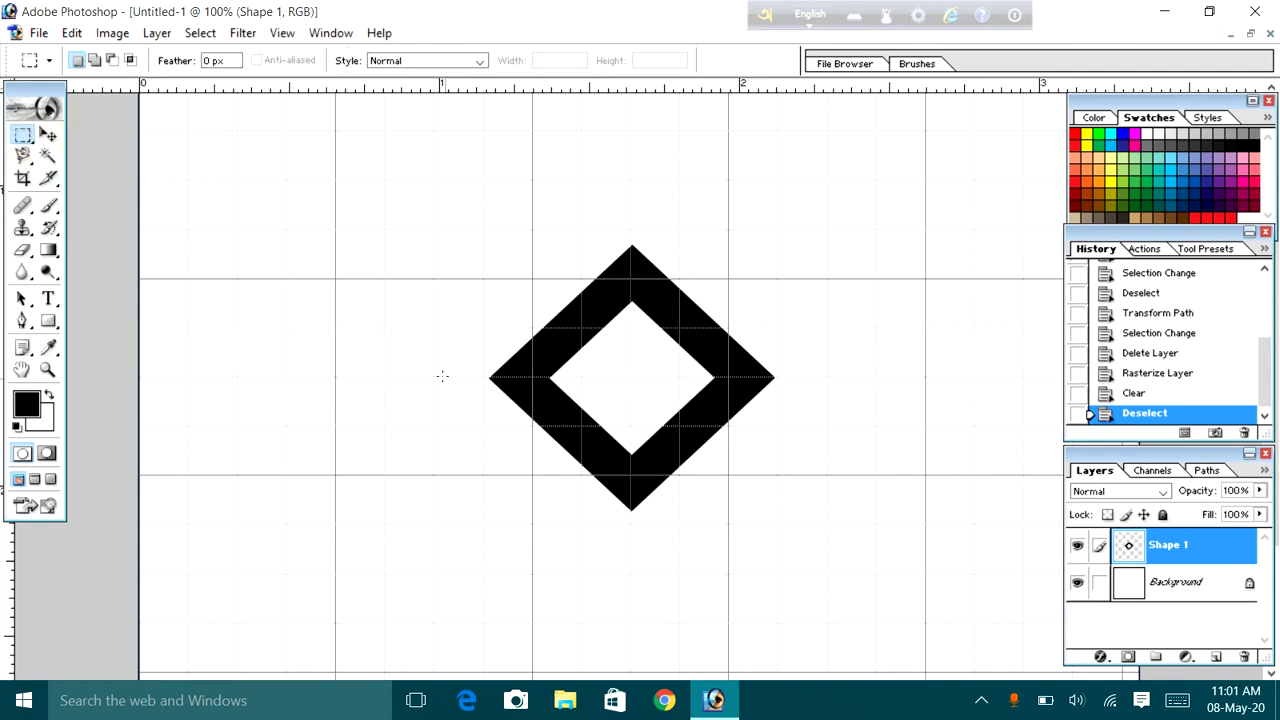
{"action": "left_click_drag", "start_coordinate": [436, 375], "coordinate": [813, 613]}
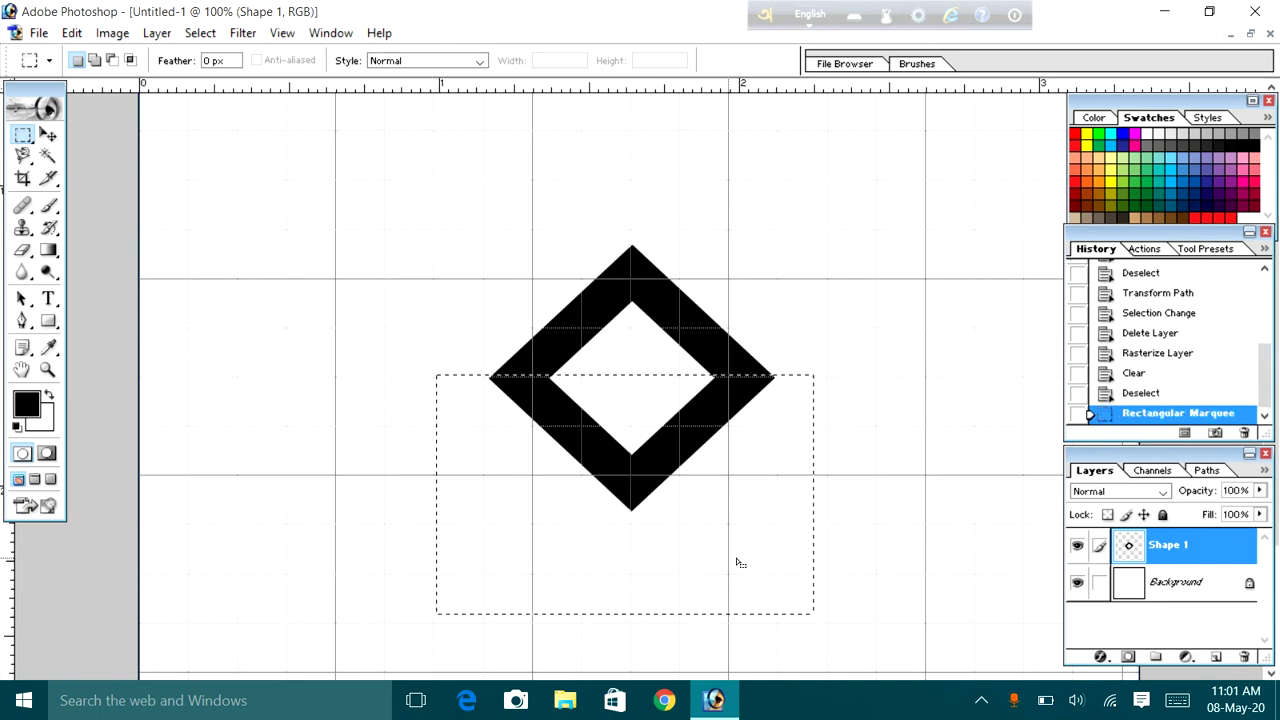
{"action": "key", "text": "Delete"}
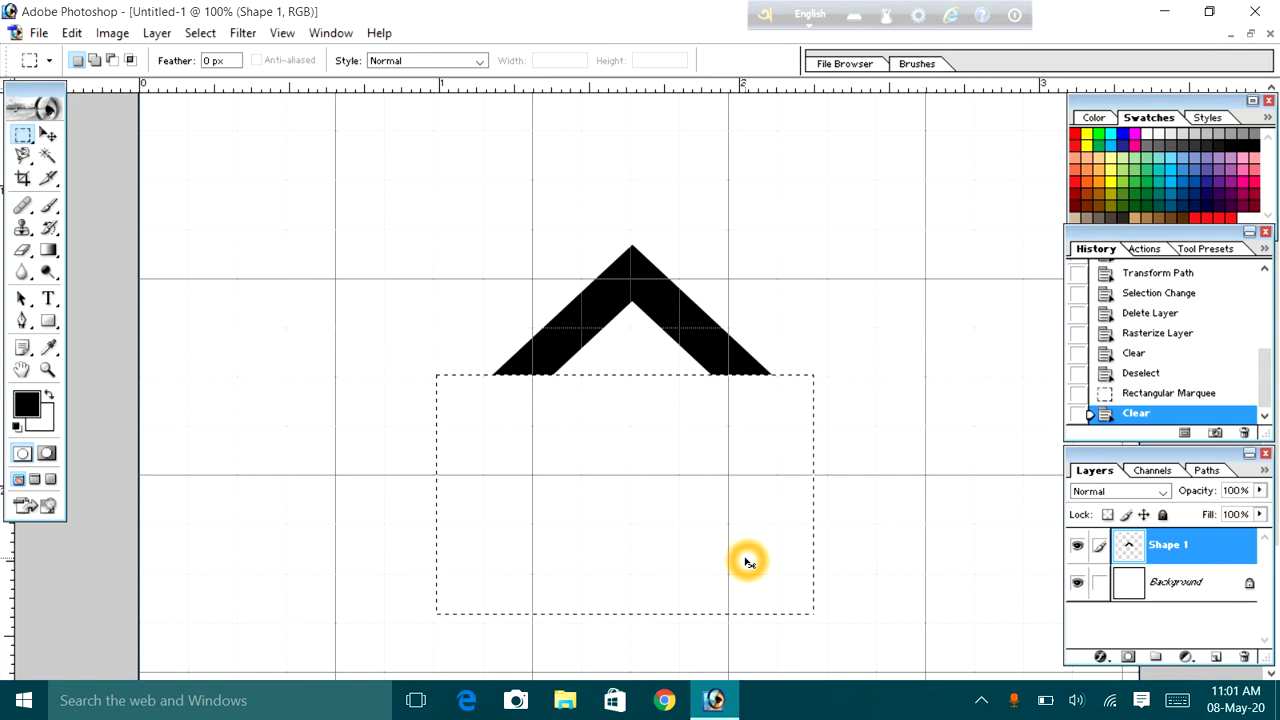
{"action": "key", "text": "ctrl+d"}
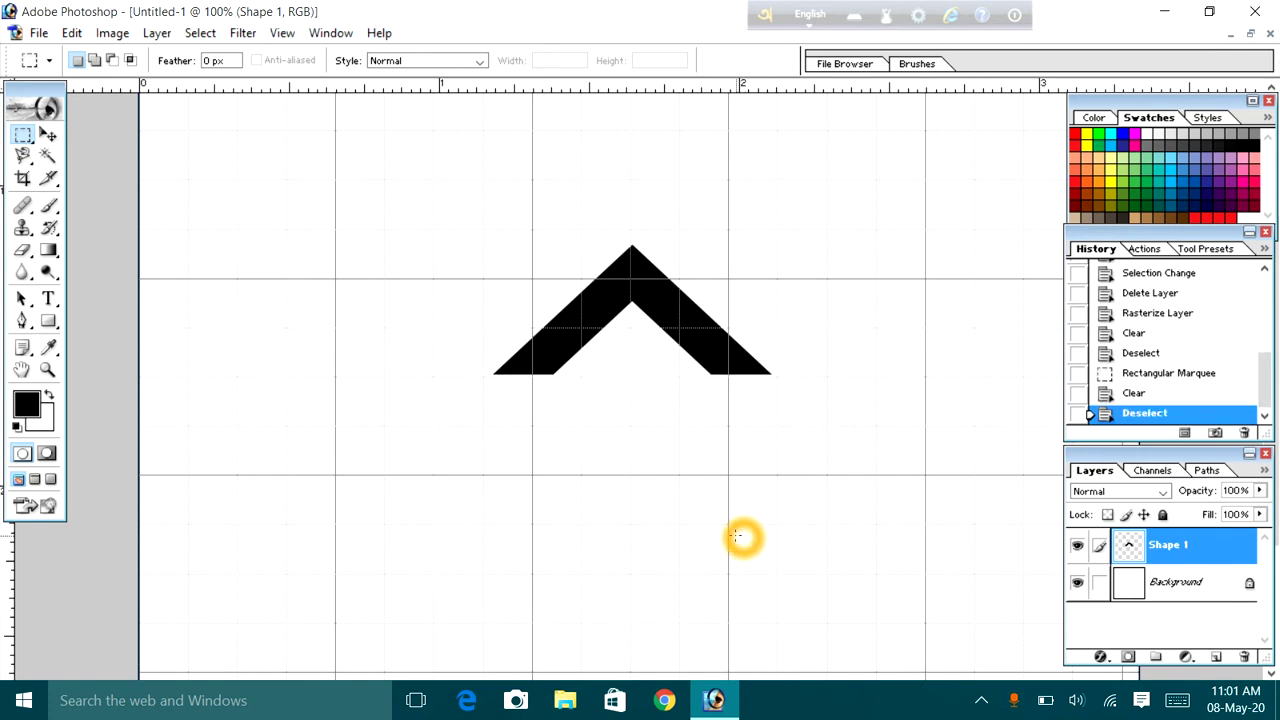
Duplicate the chevron layer, rotate the copy 90° clockwise and move it so the lower-left corners of both chevrons meet
{"action": "scroll", "coordinate": [729, 537], "scroll_direction": "up", "scroll_amount": 3}
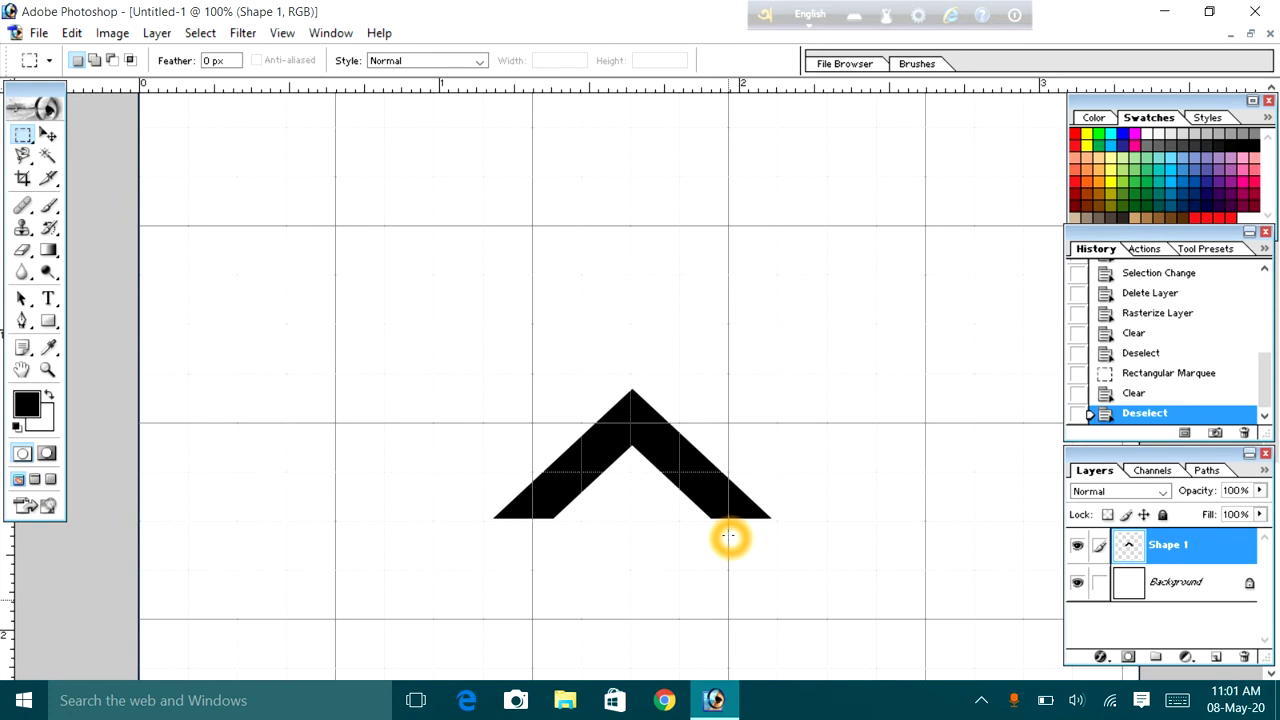
{"action": "key", "text": "ctrl+j"}
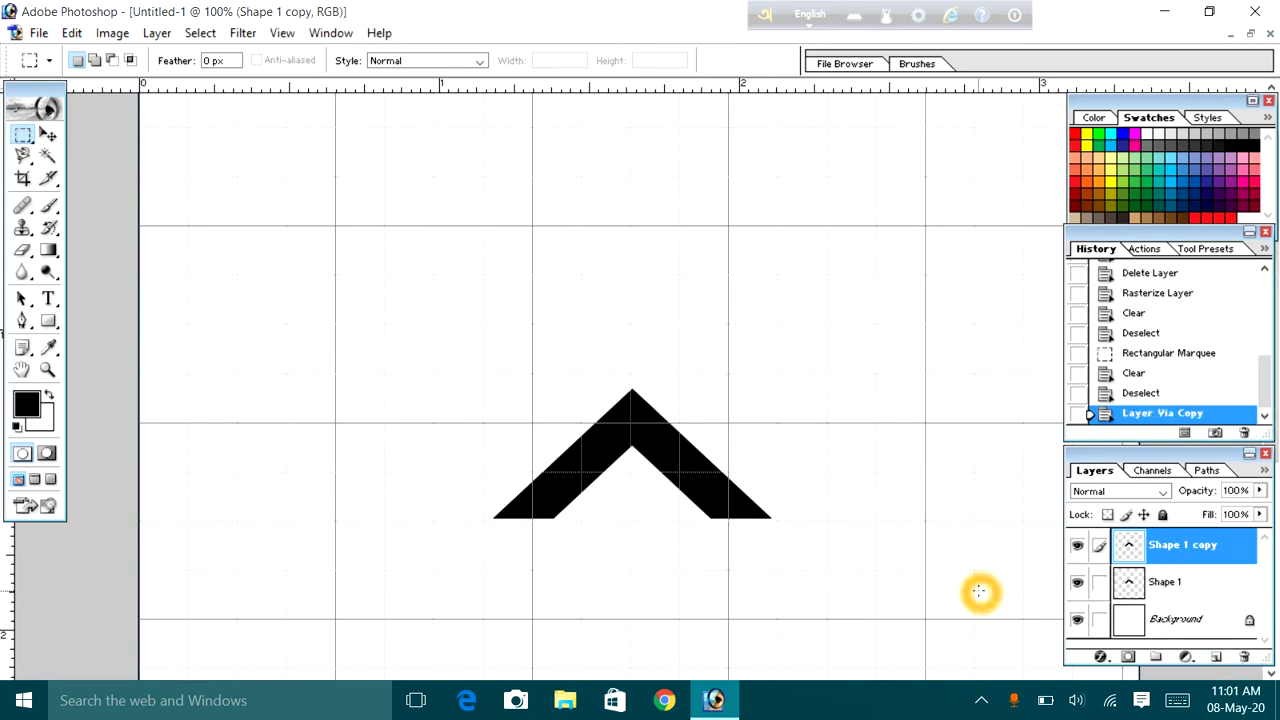
{"action": "key", "text": "ctrl+t"}
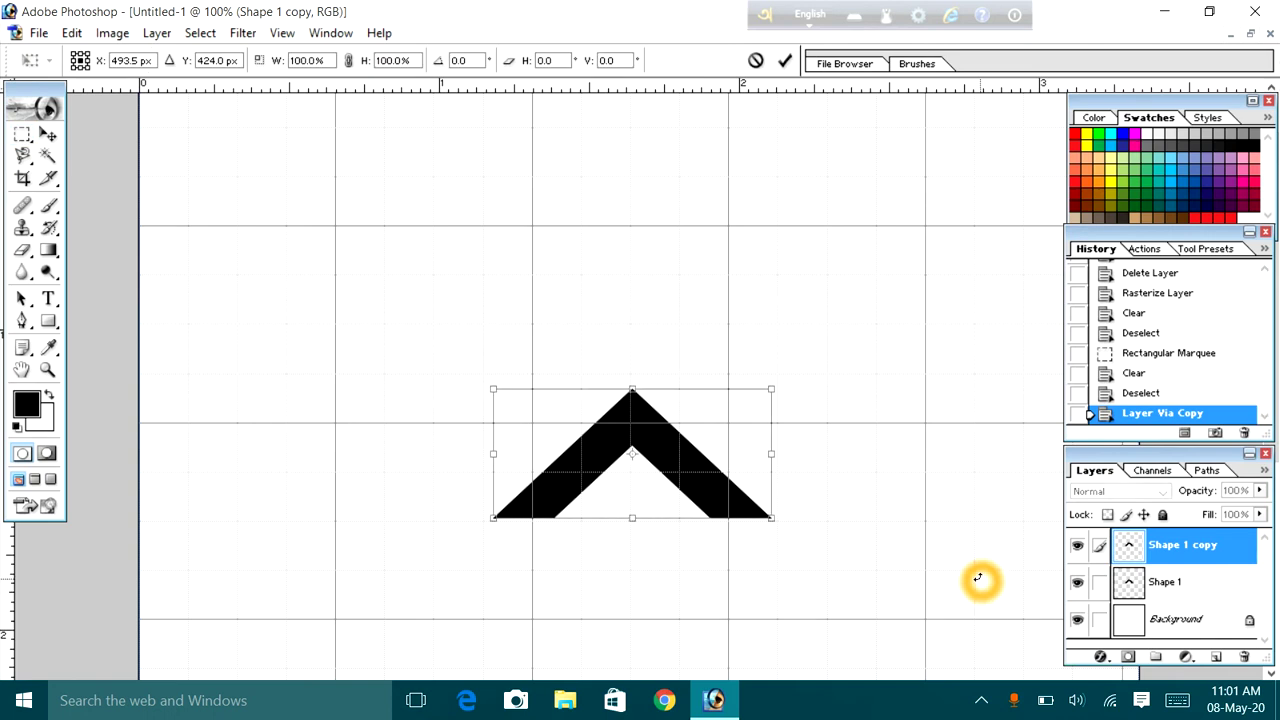
{"action": "left_click_drag", "start_coordinate": [800, 289], "coordinate": [790, 584]}
{"action": "left_click_drag", "start_coordinate": [651, 506], "coordinate": [575, 432]}
{"action": "left_click", "coordinate": [786, 60]}
{"action": "left_click", "coordinate": [795, 197]}
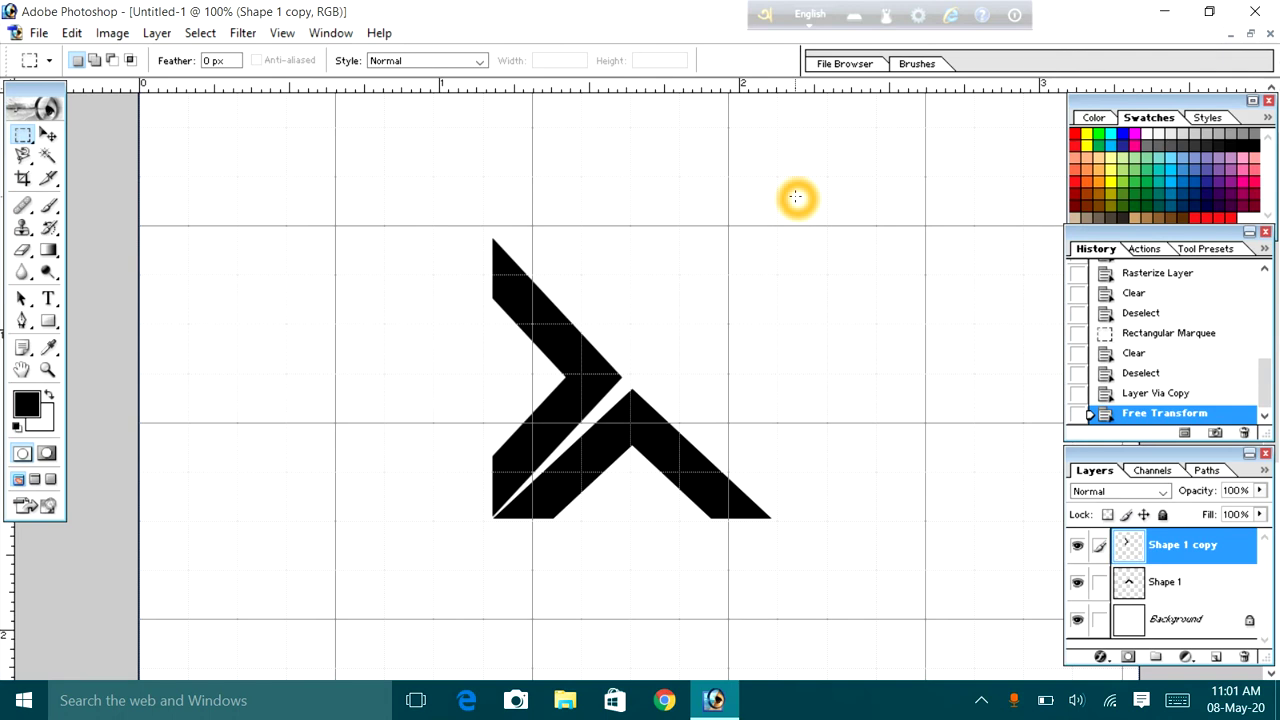
Merge the rotated chevron copy down into Shape 1
{"action": "key", "text": "ctrl+e"}
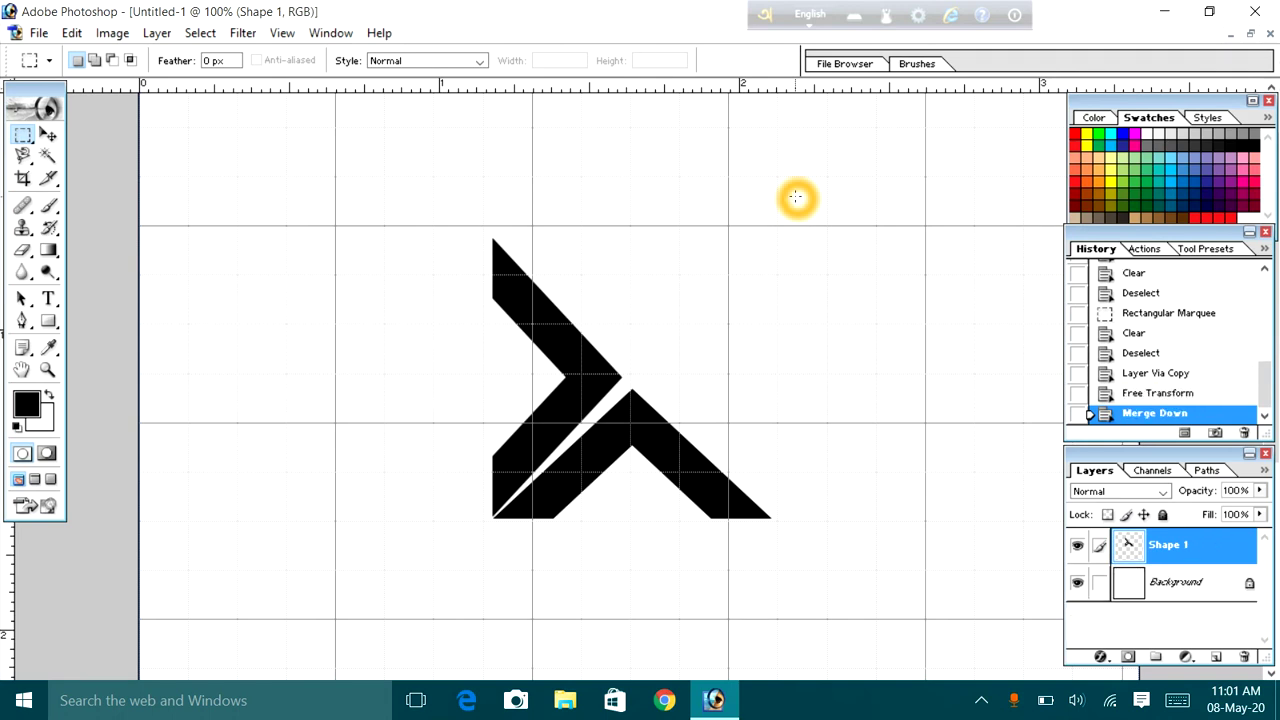
{"action": "left_click", "coordinate": [157, 33]}
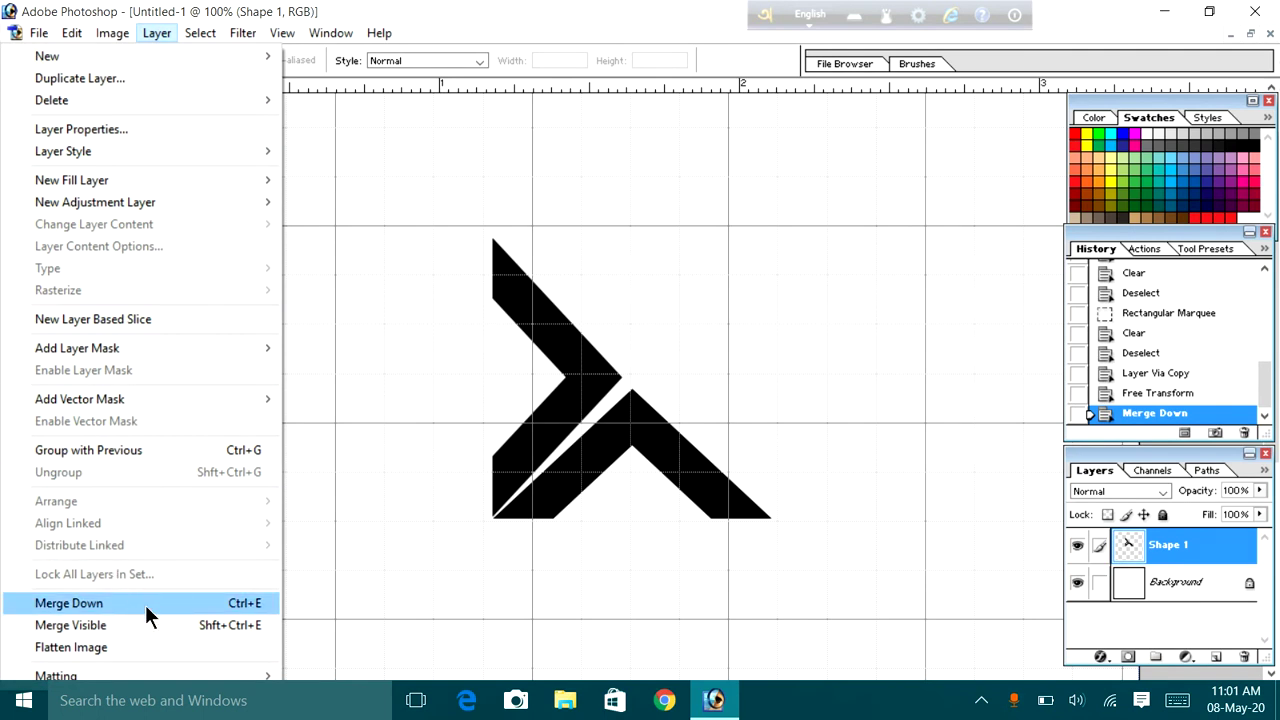
{"action": "left_click", "coordinate": [323, 566]}
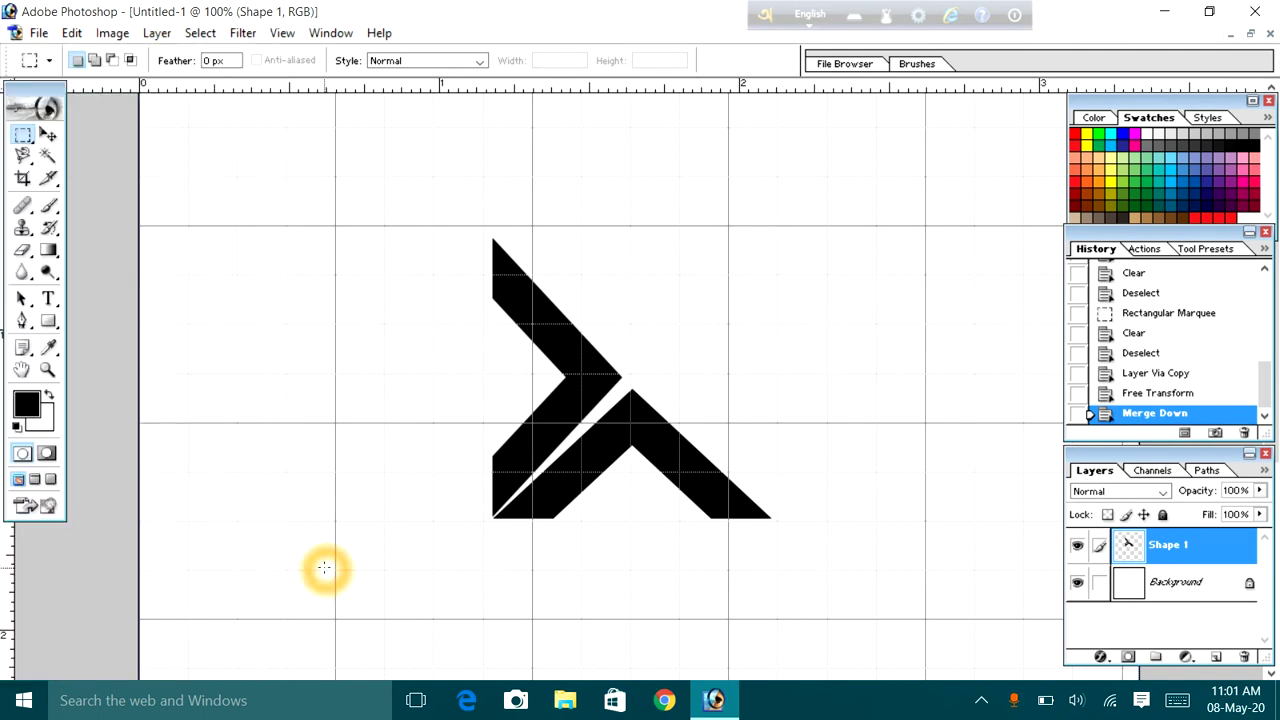
Duplicate the merged two-chevron layer and rotate the copy -180° in place to complete an X shape
{"action": "left_click", "coordinate": [696, 410]}
{"action": "key", "text": "ctrl+j"}
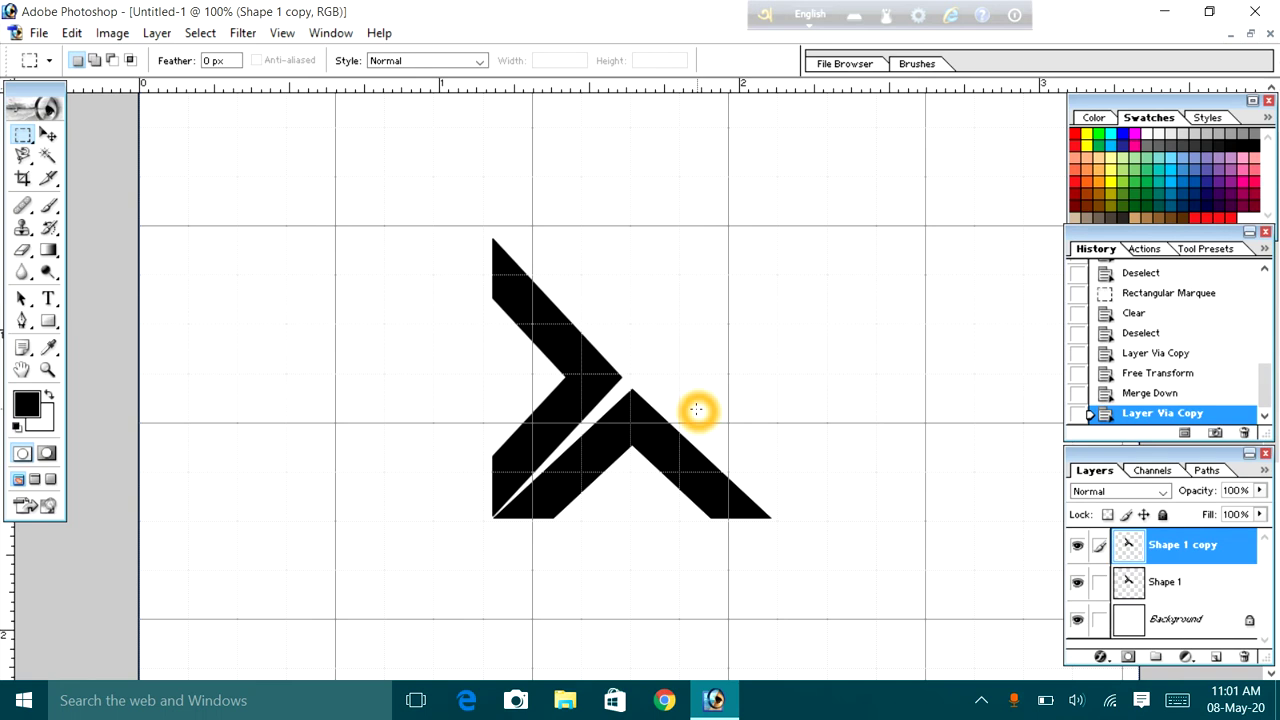
{"action": "key", "text": "ctrl+t"}
{"action": "left_click_drag", "start_coordinate": [608, 119], "coordinate": [657, 614]}
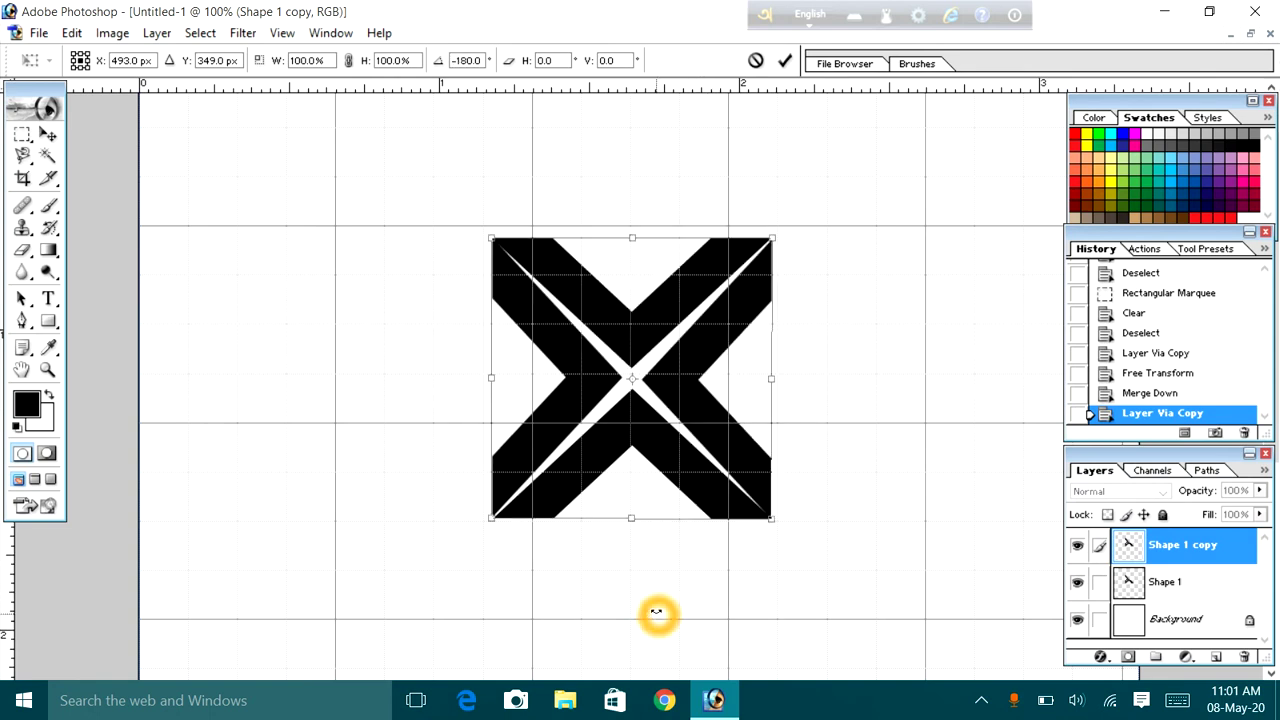
{"action": "left_click", "coordinate": [783, 60]}
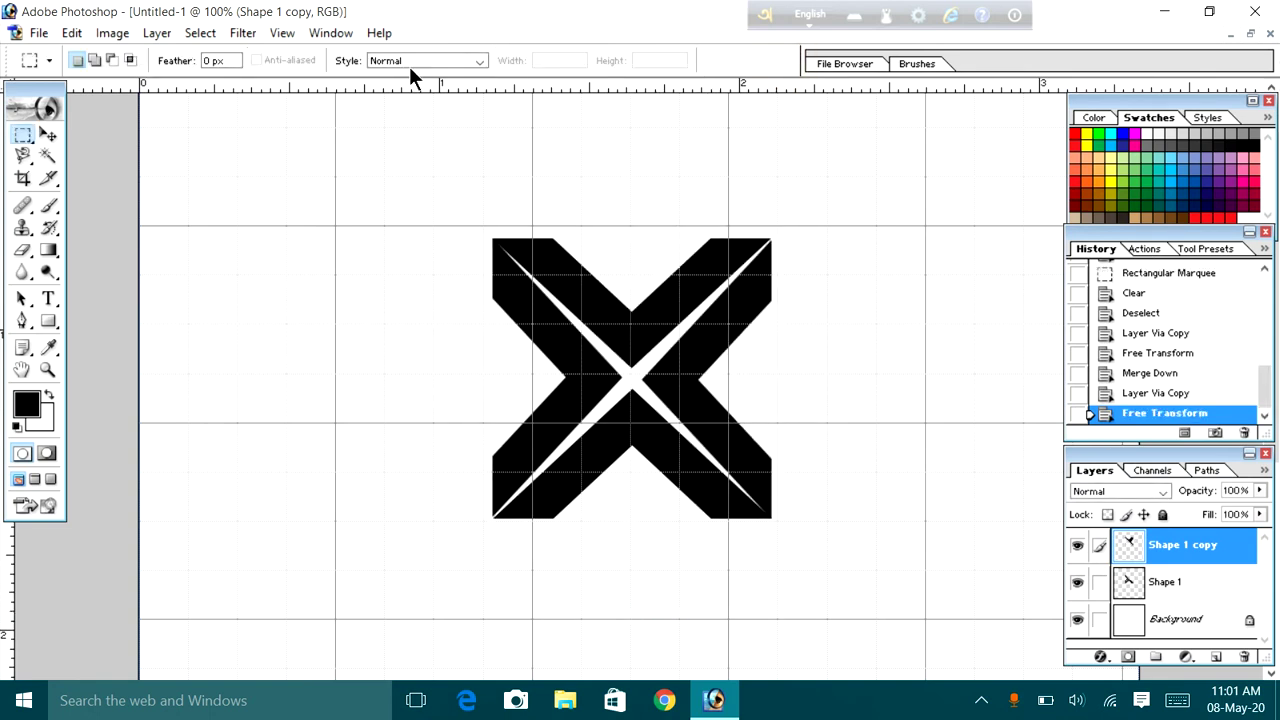
Merge the copy that completes the X down into Shape 1
{"action": "left_click", "coordinate": [158, 35]}
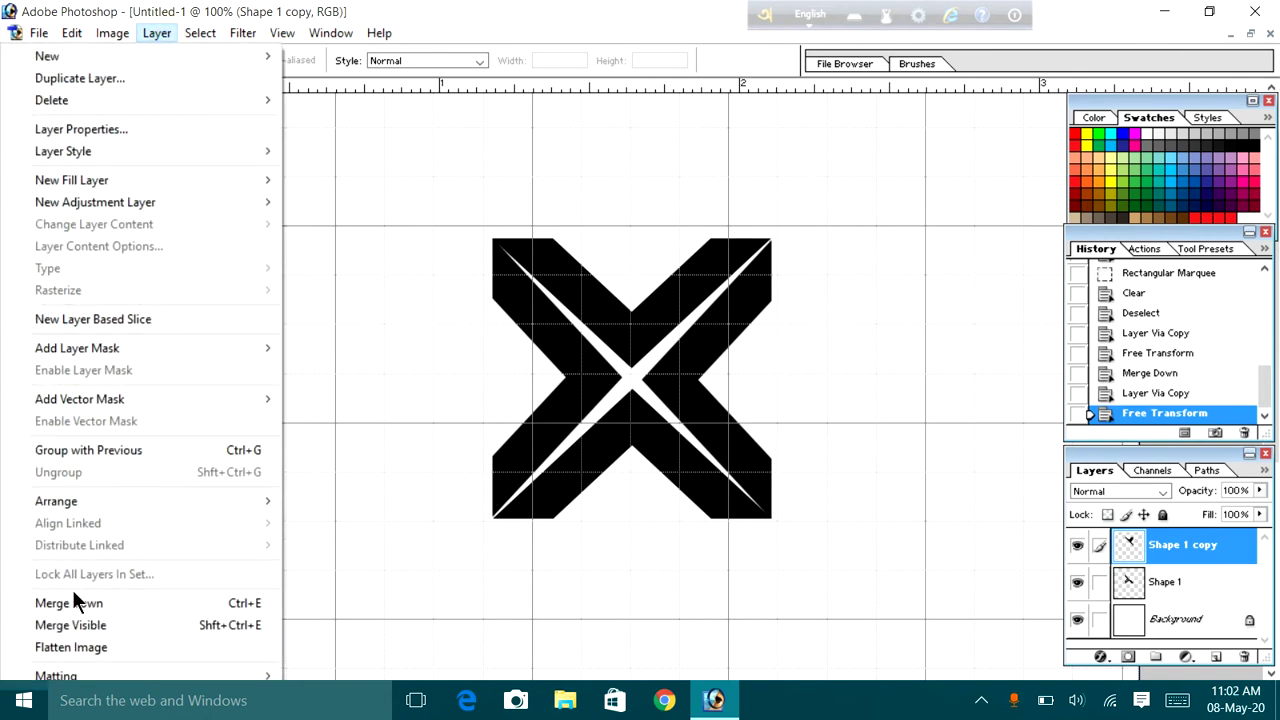
{"action": "left_click", "coordinate": [73, 601]}
{"action": "left_click", "coordinate": [228, 451]}
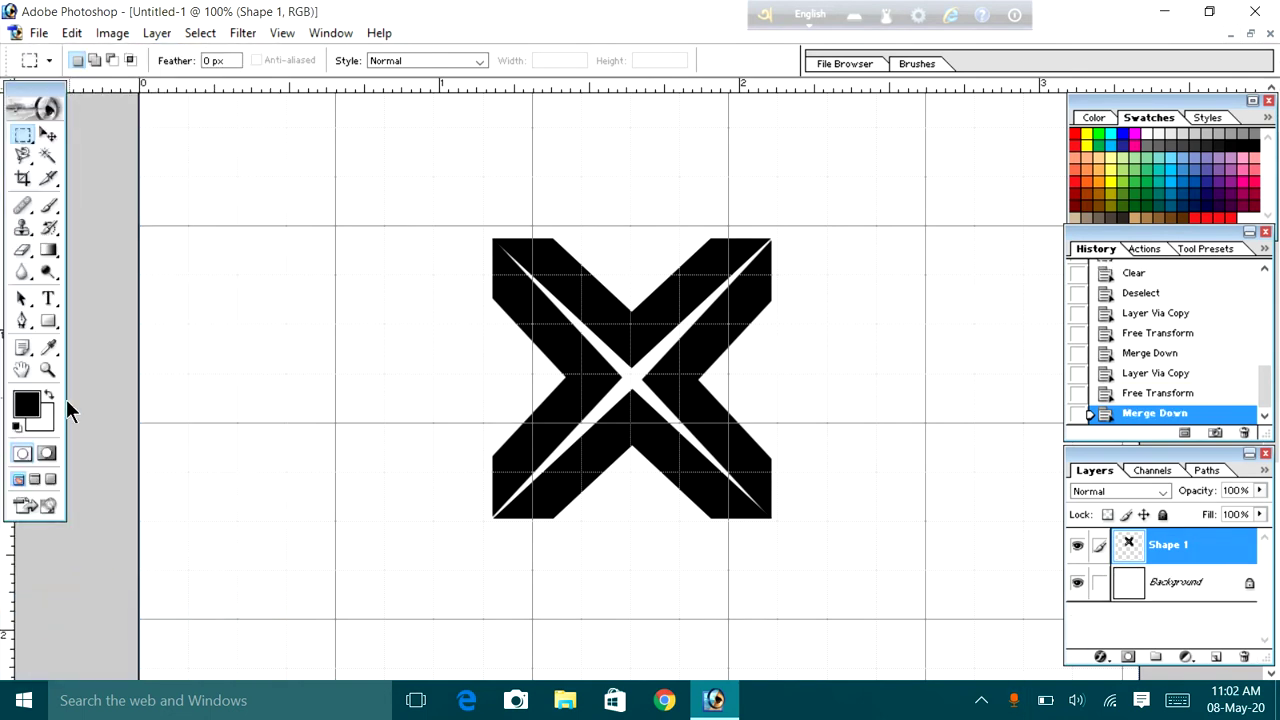
{"action": "left_click", "coordinate": [278, 502]}
Draw a thin black horizontal bar across the centre of the X, slightly wider than it, and rasterize the bar's layer
{"action": "left_click_drag", "start_coordinate": [48, 320], "coordinate": [110, 322]}
{"action": "left_click_drag", "start_coordinate": [483, 370], "coordinate": [779, 384]}
{"action": "left_click", "coordinate": [1190, 545]}
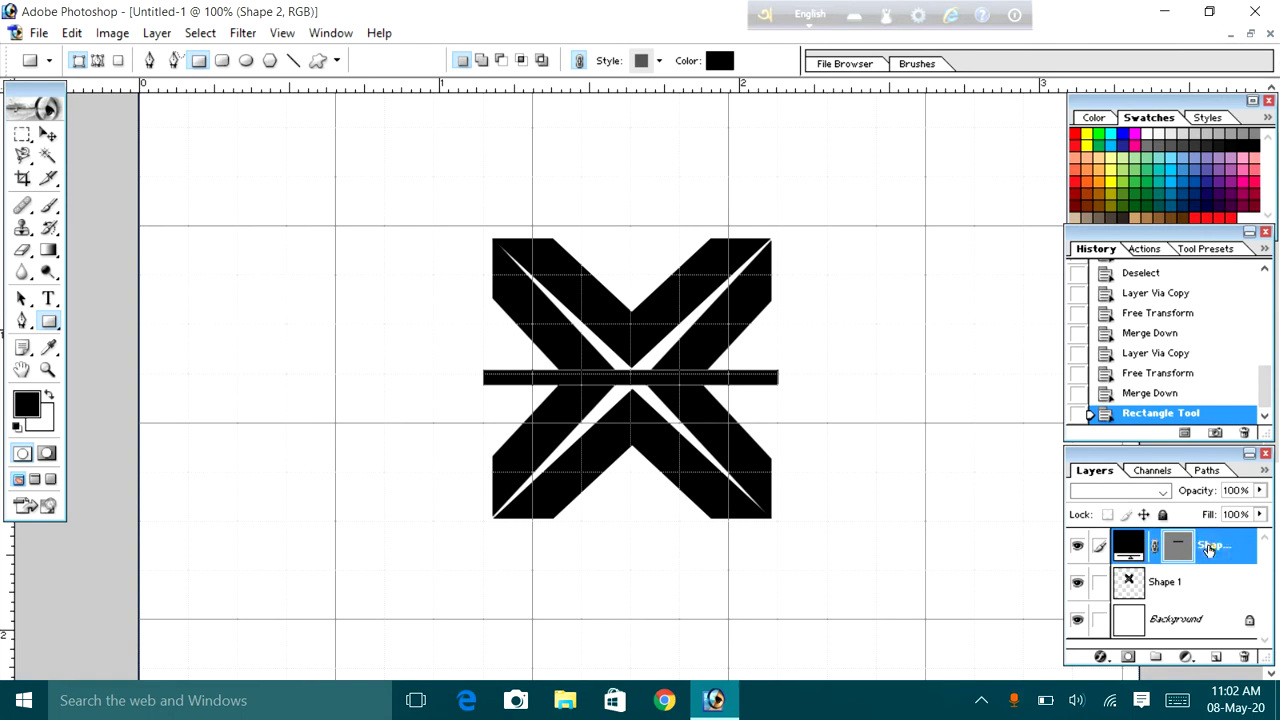
{"action": "right_click", "coordinate": [1210, 545]}
{"action": "left_click", "coordinate": [1074, 440]}
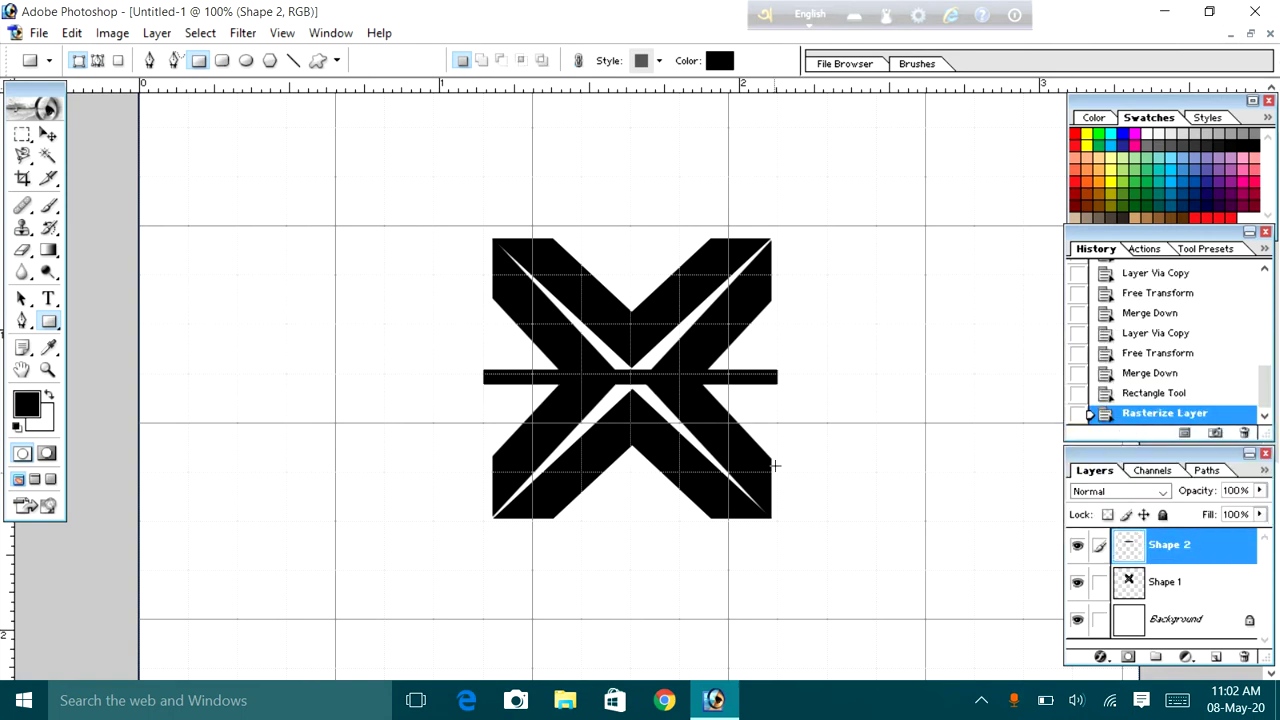
Duplicate the horizontal bar's layer and rotate the copy to 89.7° as a vertical bar through the centre of the X
{"action": "left_click", "coordinate": [868, 471]}
{"action": "key", "text": "ctrl+j"}
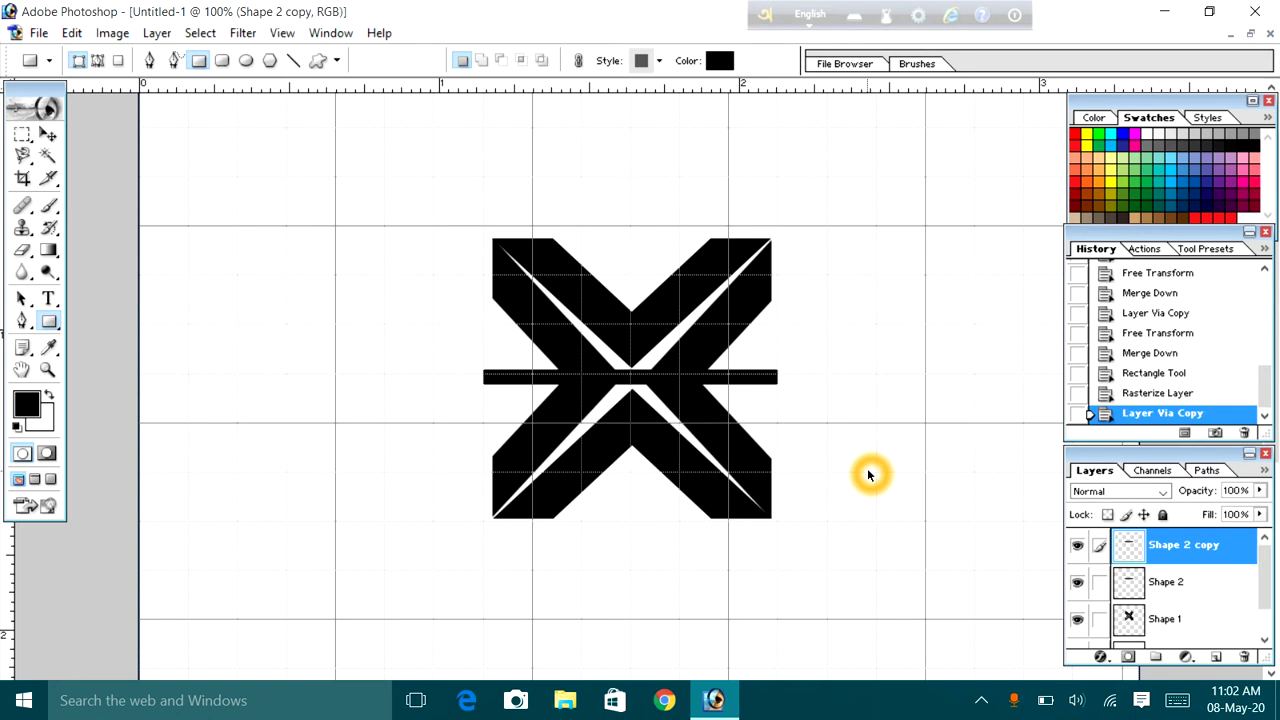
{"action": "left_click", "coordinate": [47, 134]}
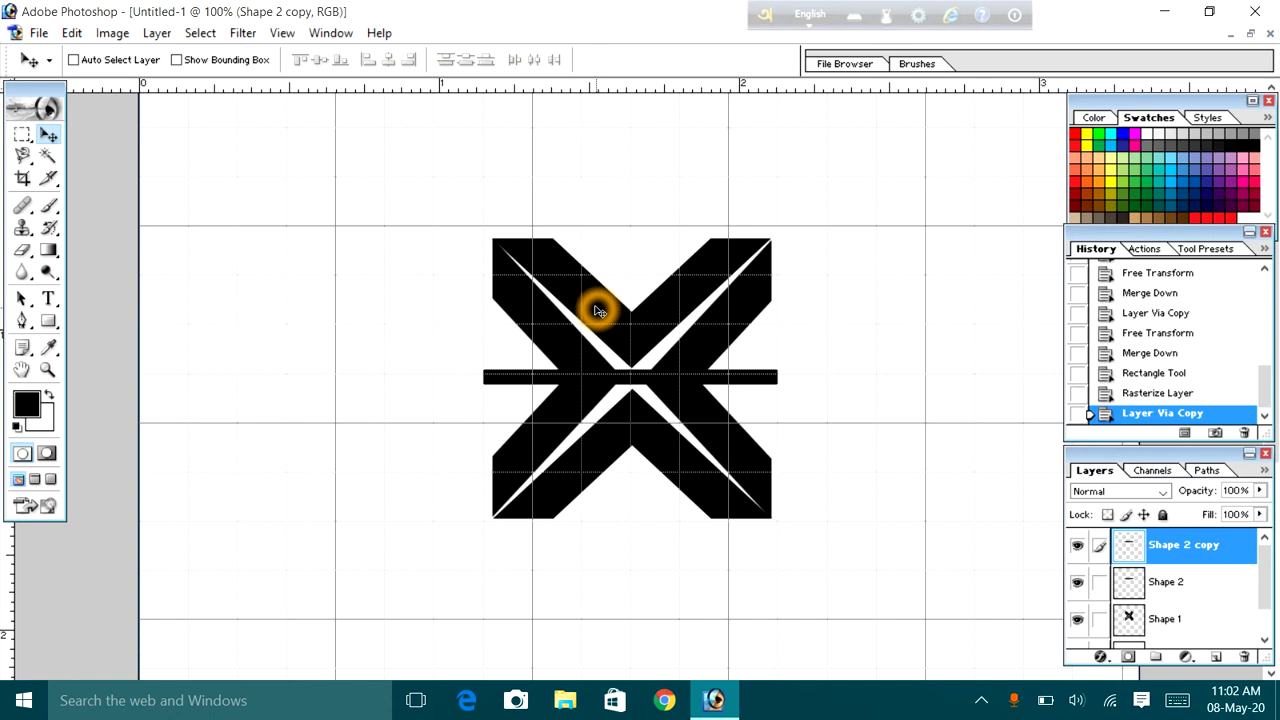
{"action": "key", "text": "ctrl+t"}
{"action": "left_click_drag", "start_coordinate": [597, 194], "coordinate": [913, 332]}
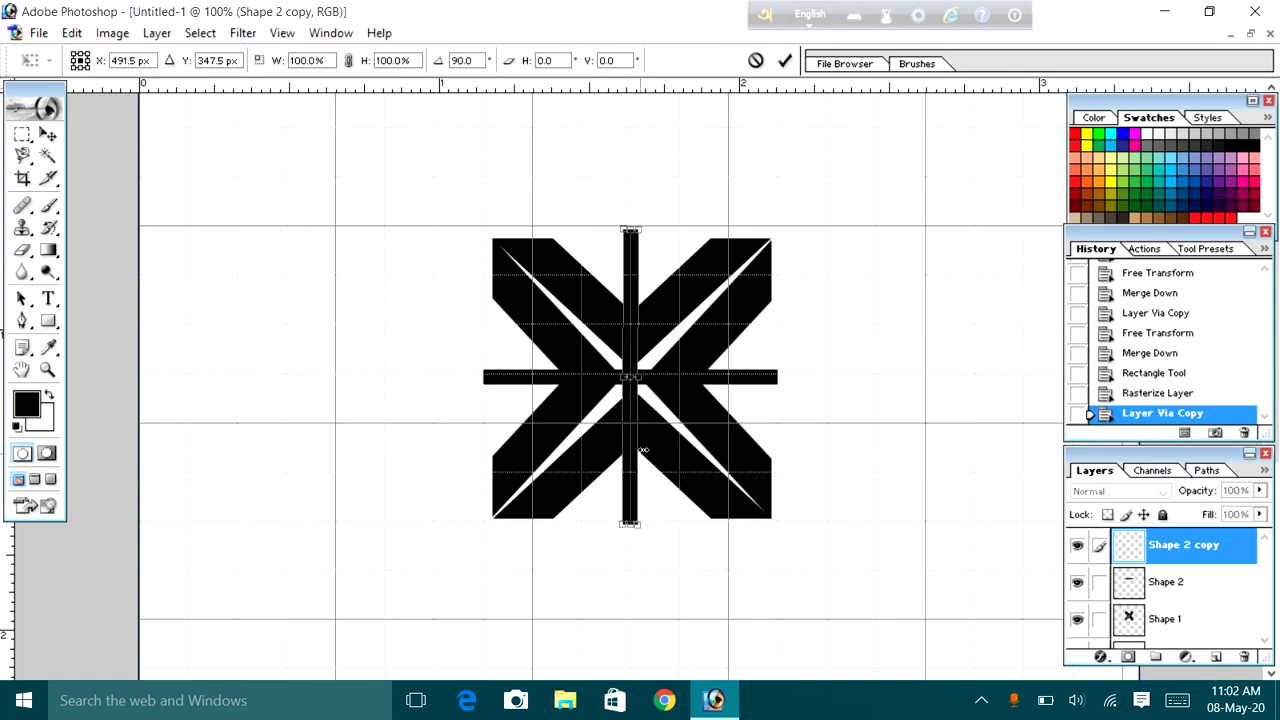
{"action": "left_click_drag", "start_coordinate": [844, 173], "coordinate": [788, 168]}
{"action": "key", "text": "ctrl+z"}
{"action": "left_click_drag", "start_coordinate": [686, 177], "coordinate": [685, 175]}
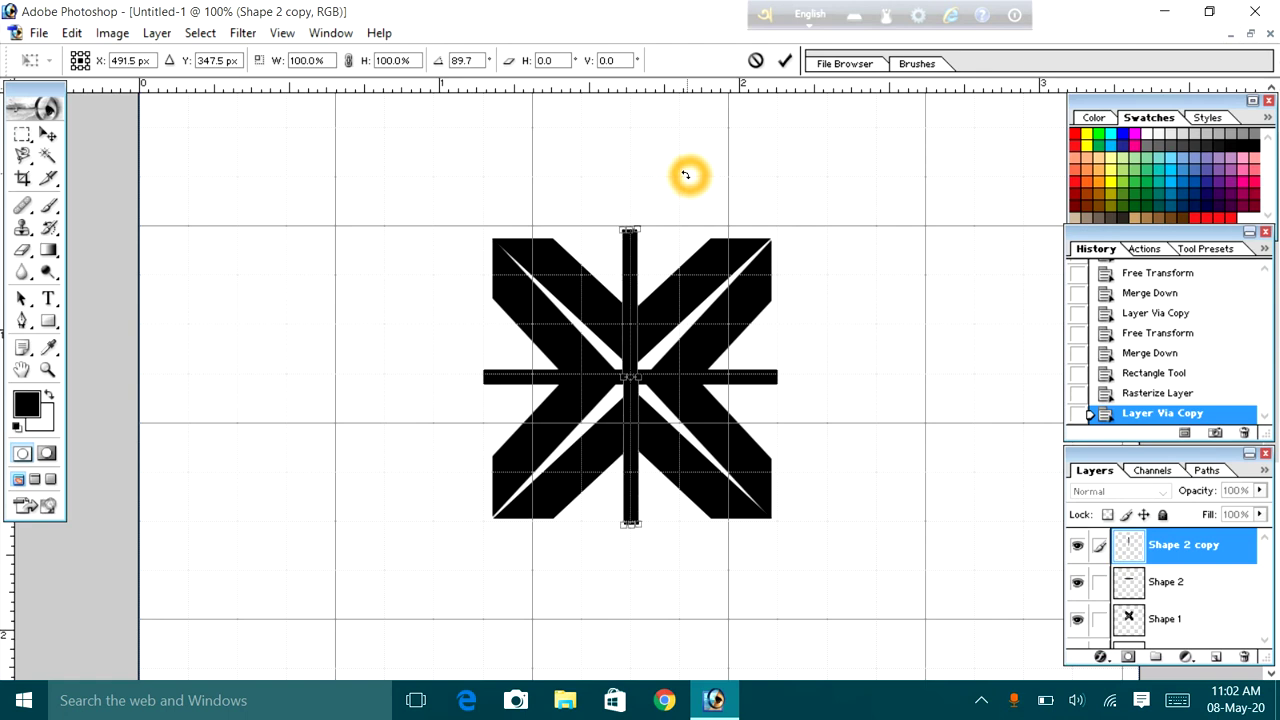
{"action": "left_click", "coordinate": [784, 61]}
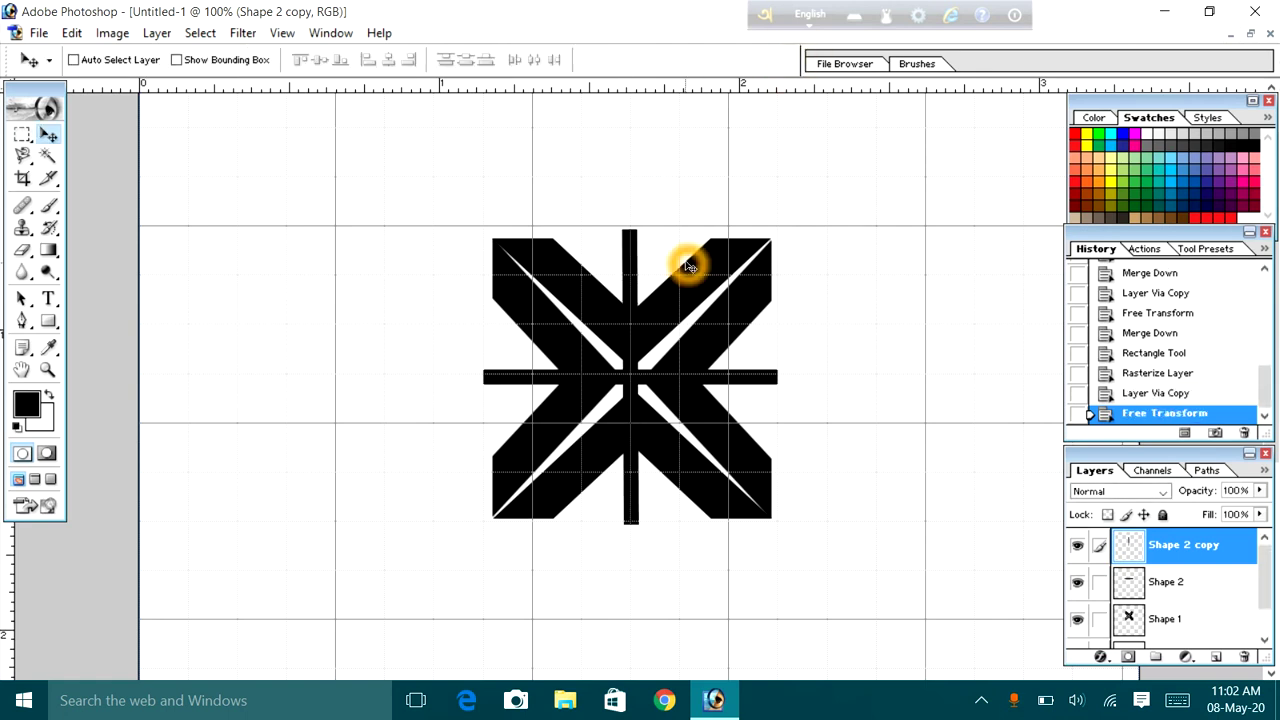
Merge the vertical and horizontal bar layers down into Shape 1
{"action": "key", "text": "ctrl+e"}
{"action": "key", "text": "ctrl+e"}
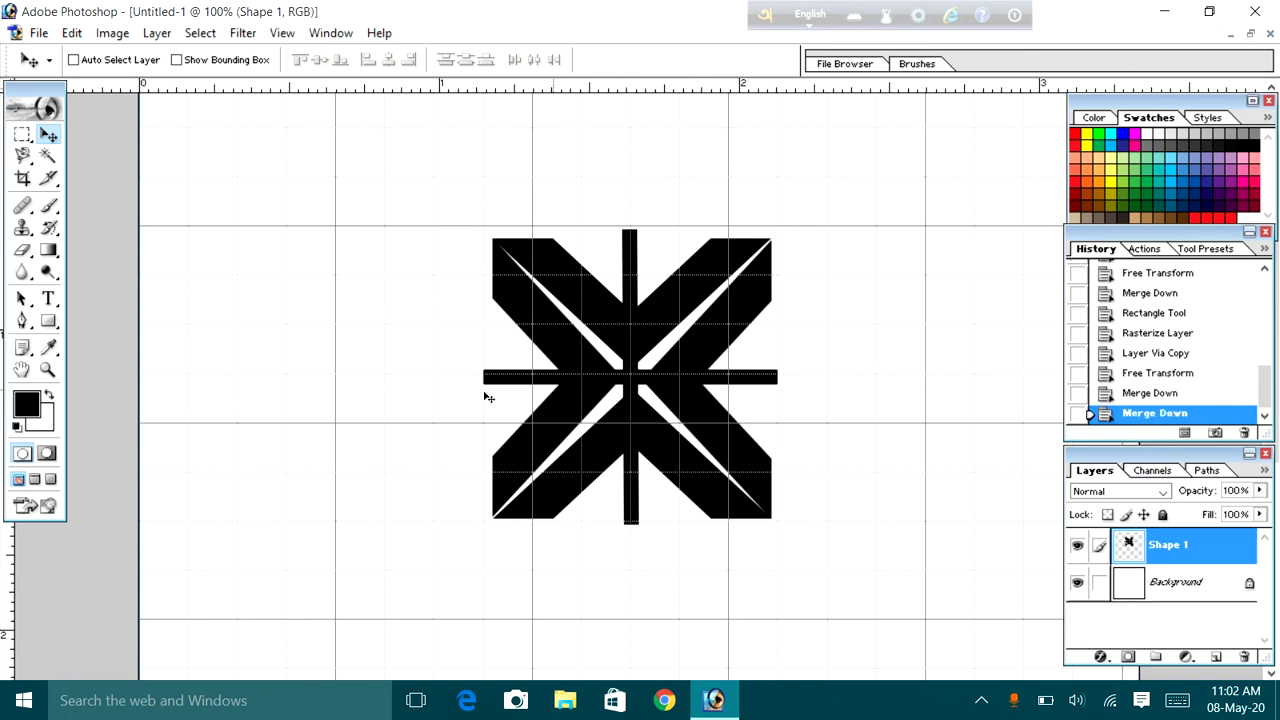
Make a circular selection about one major grid square wide, centred on the crossing bars, and clear it from Shape 1
{"action": "left_click_drag", "start_coordinate": [22, 133], "coordinate": [64, 155]}
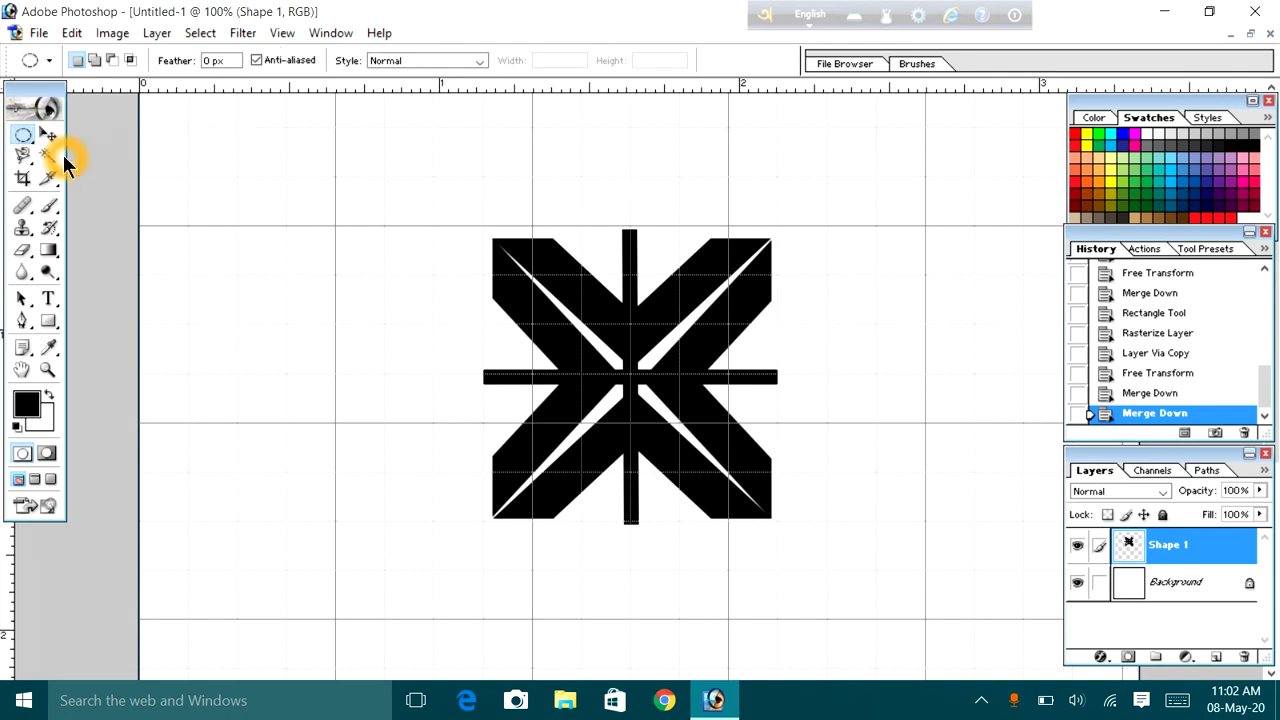
{"action": "left_click_drag", "start_coordinate": [614, 394], "coordinate": [652, 368]}
{"action": "left_click_drag", "start_coordinate": [864, 506], "coordinate": [967, 545]}
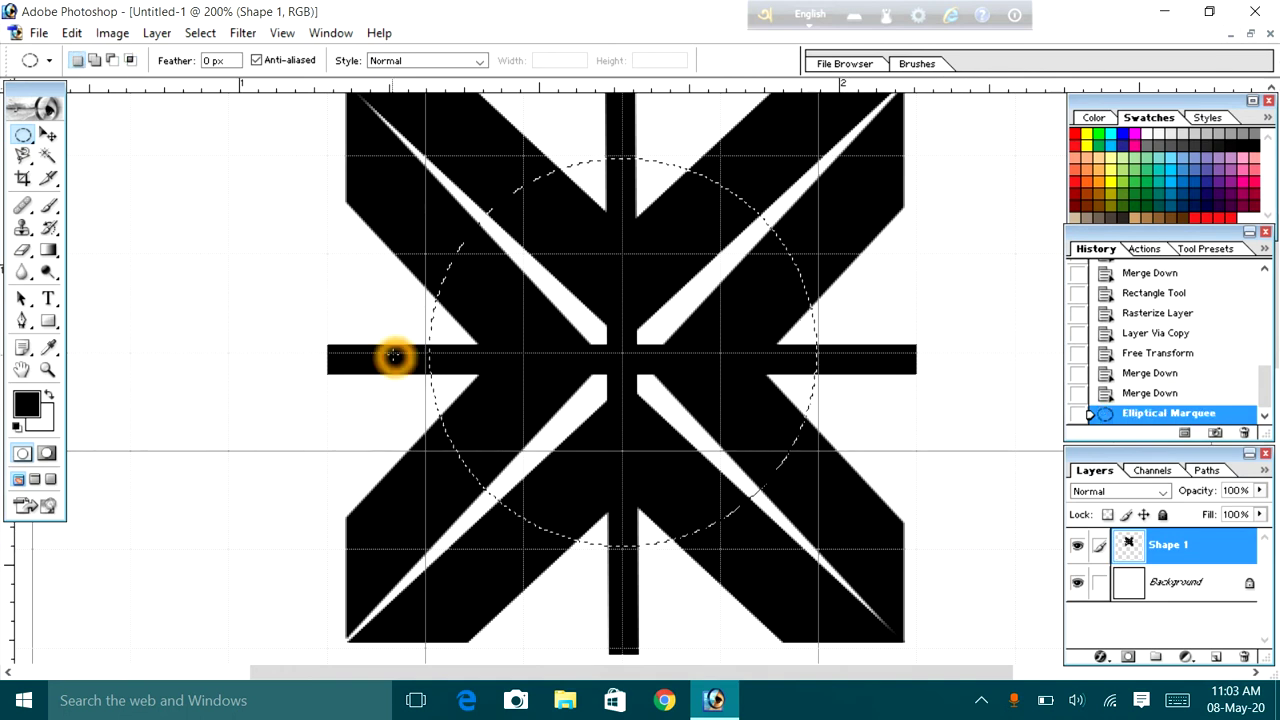
{"action": "scroll", "coordinate": [929, 366], "scroll_direction": "up", "scroll_amount": 1}
{"action": "key", "text": "ctrl+minus"}
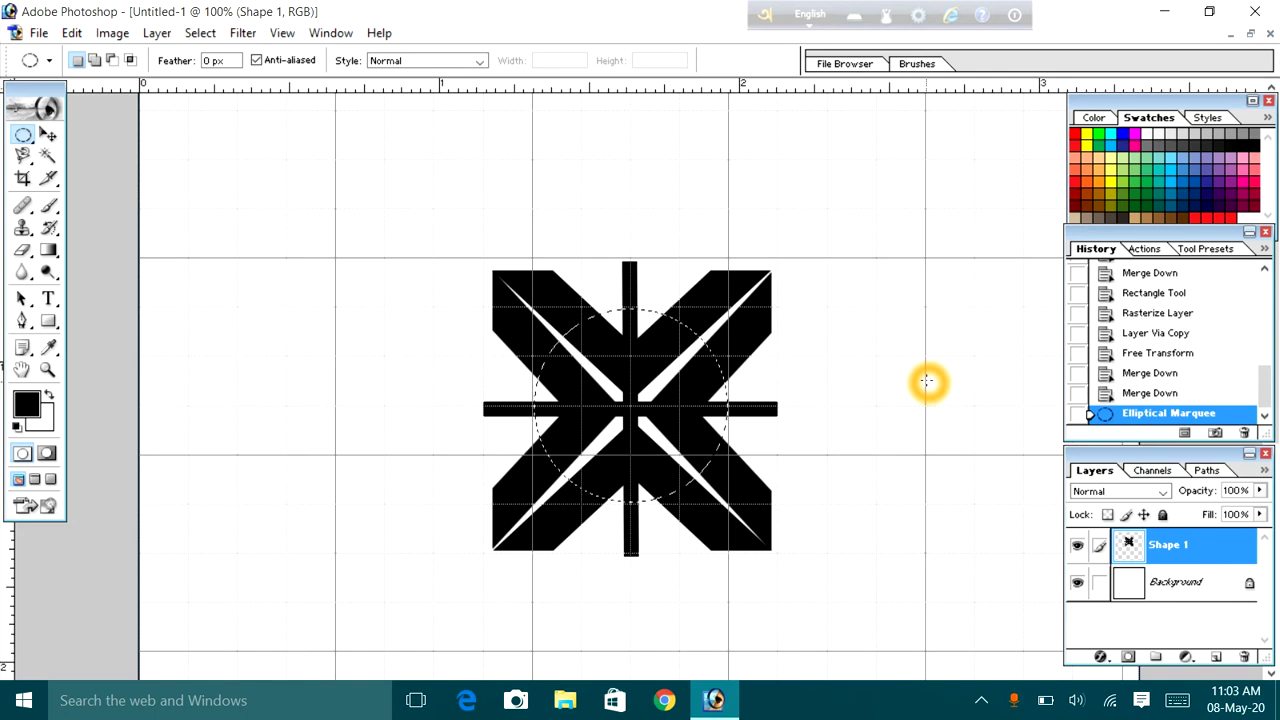
{"action": "key", "text": "Delete"}
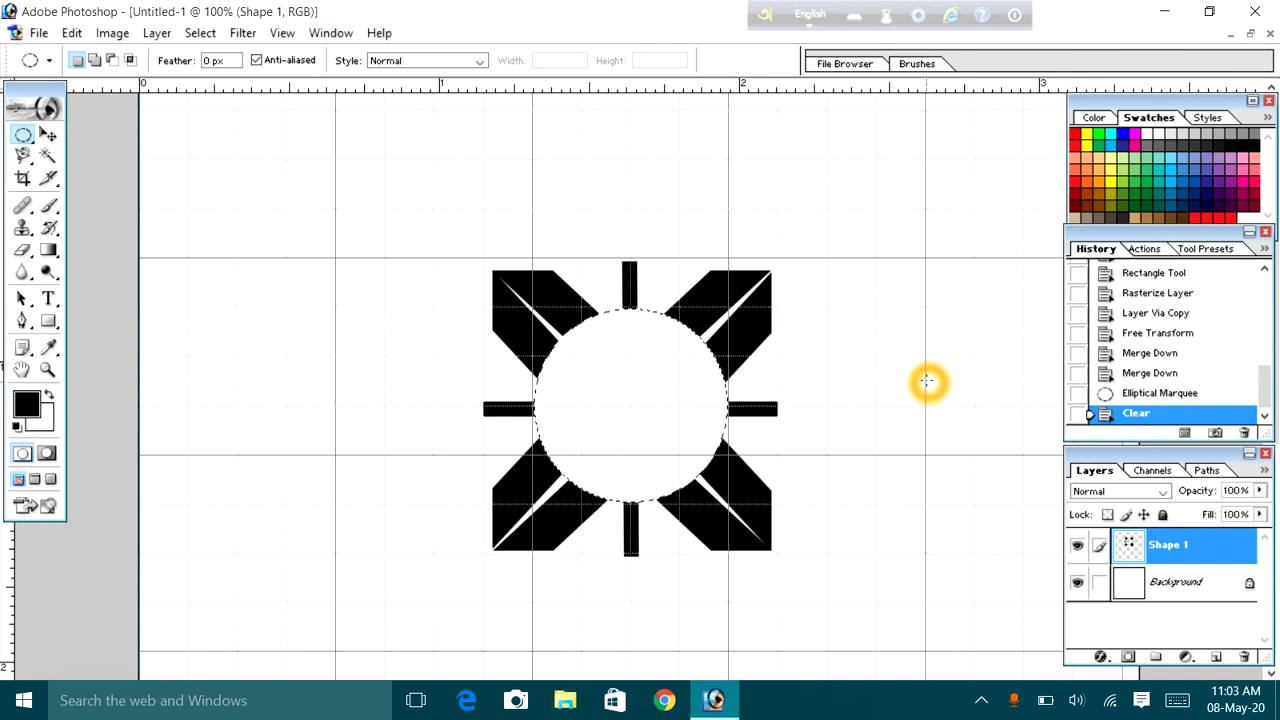
Transform the circular selection, scaling it proportionally about its centre to 89.7%
{"action": "right_click", "coordinate": [631, 390]}
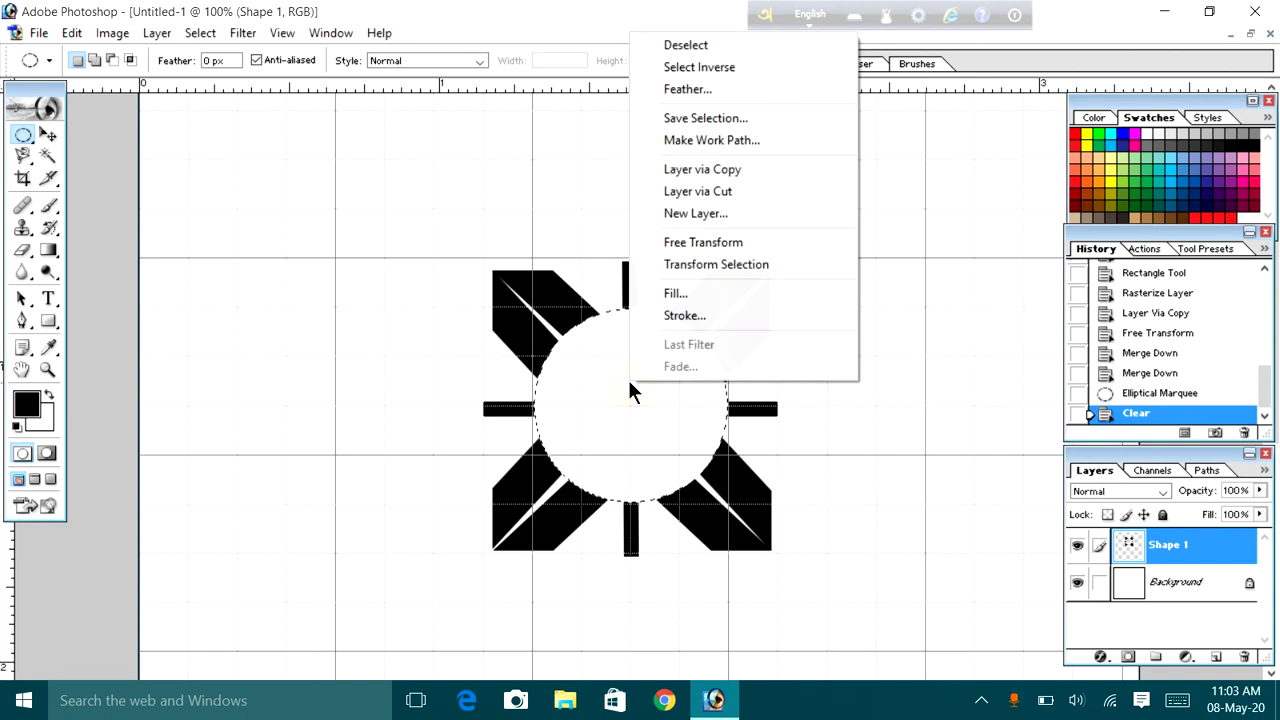
{"action": "left_click", "coordinate": [697, 265]}
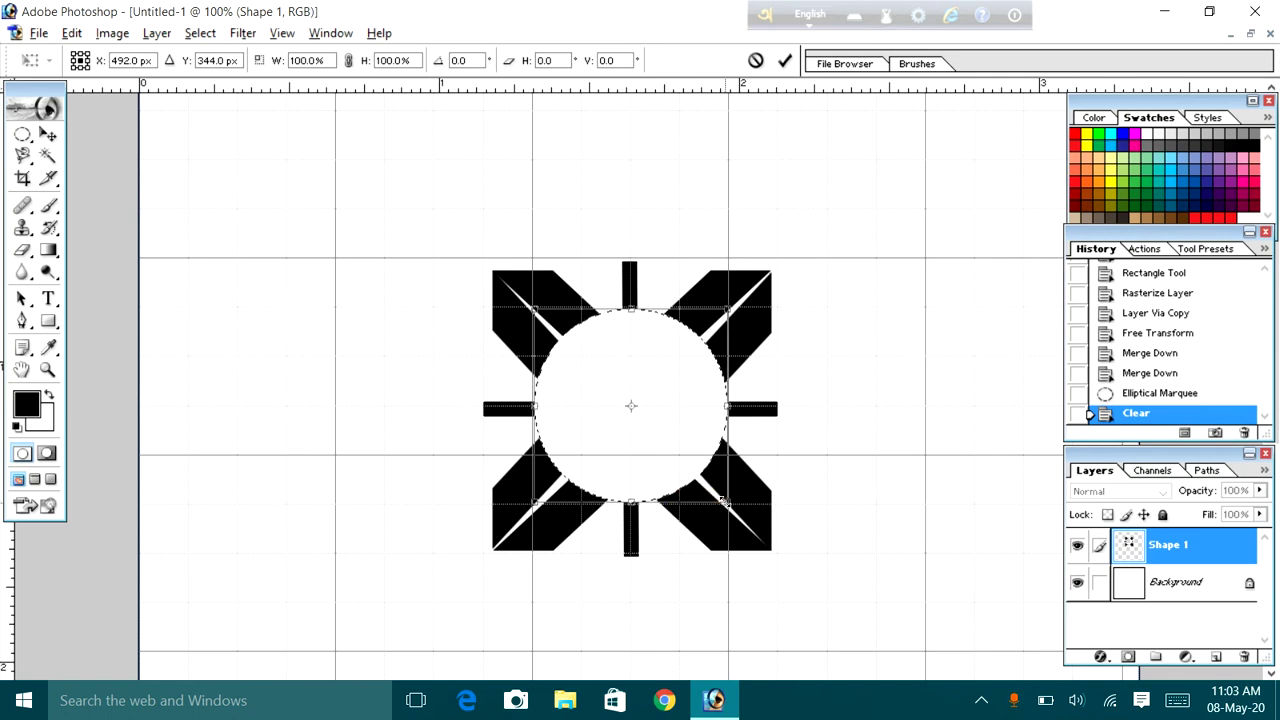
{"action": "left_click", "coordinate": [727, 502]}
{"action": "left_click_drag", "start_coordinate": [727, 502], "coordinate": [717, 492]}
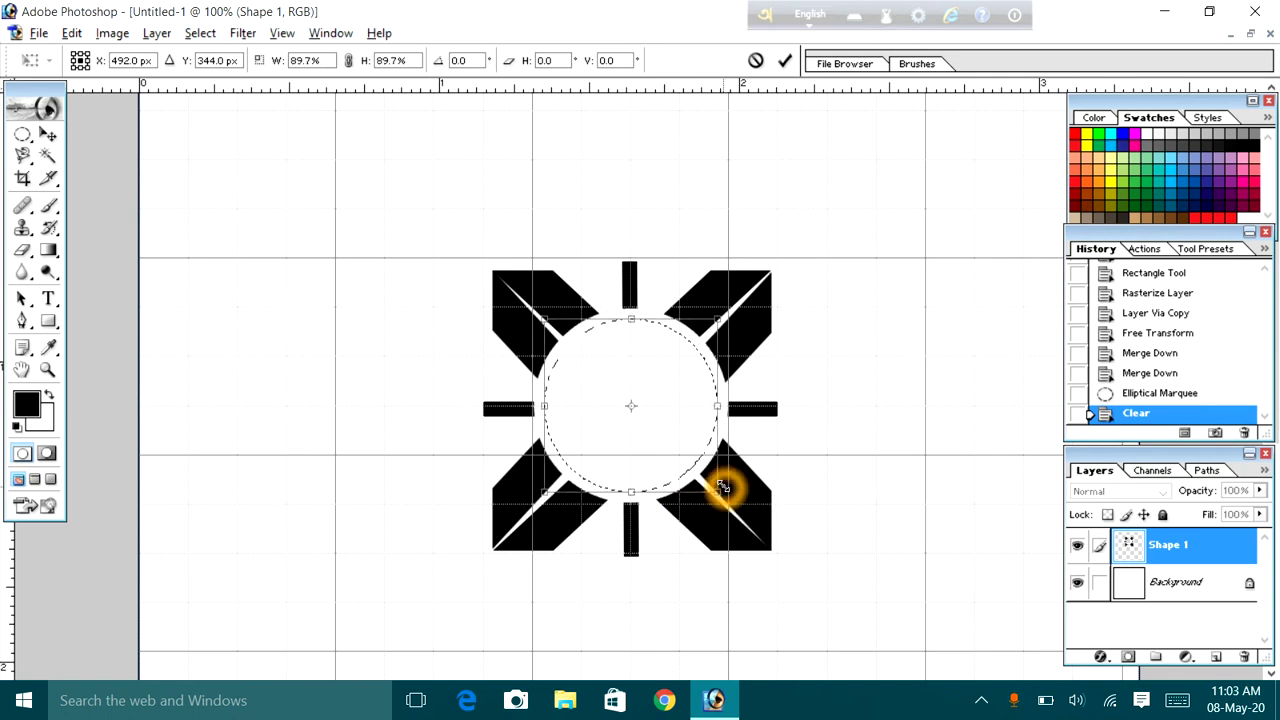
{"action": "left_click", "coordinate": [786, 62]}
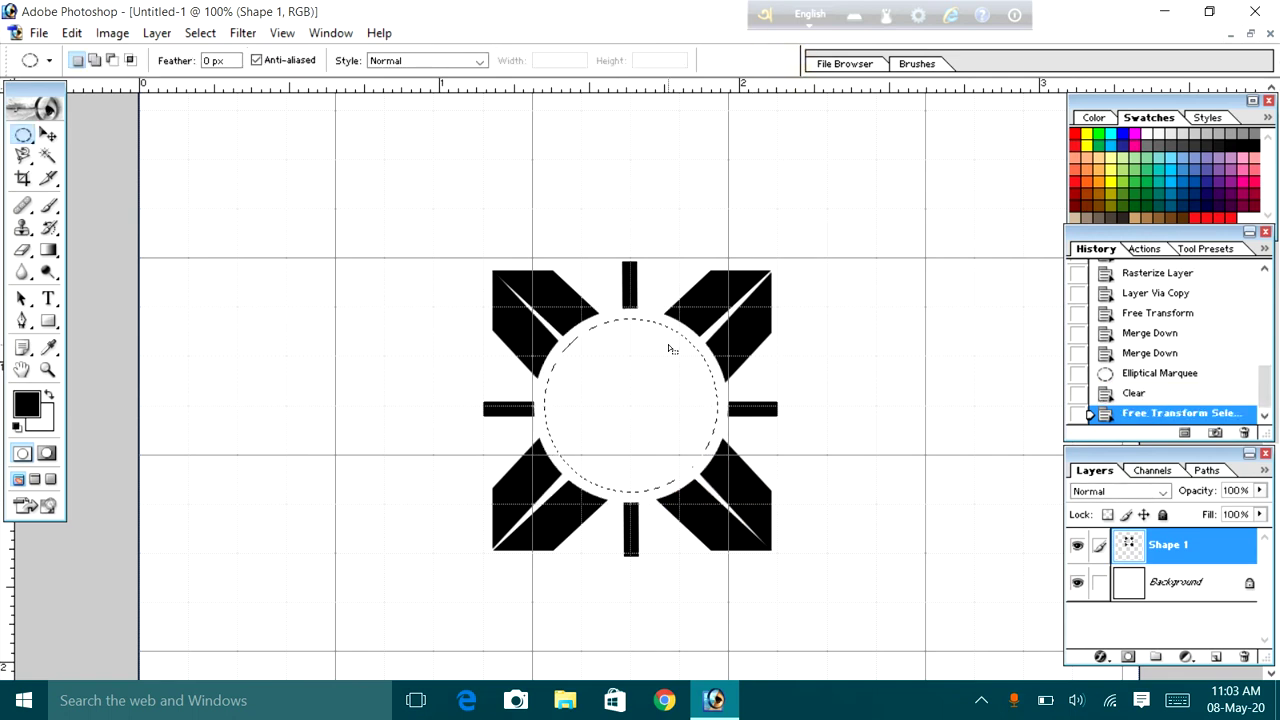
Fill the circular selection with the black foreground colour at 100% opacity in Normal mode
{"action": "right_click", "coordinate": [668, 341]}
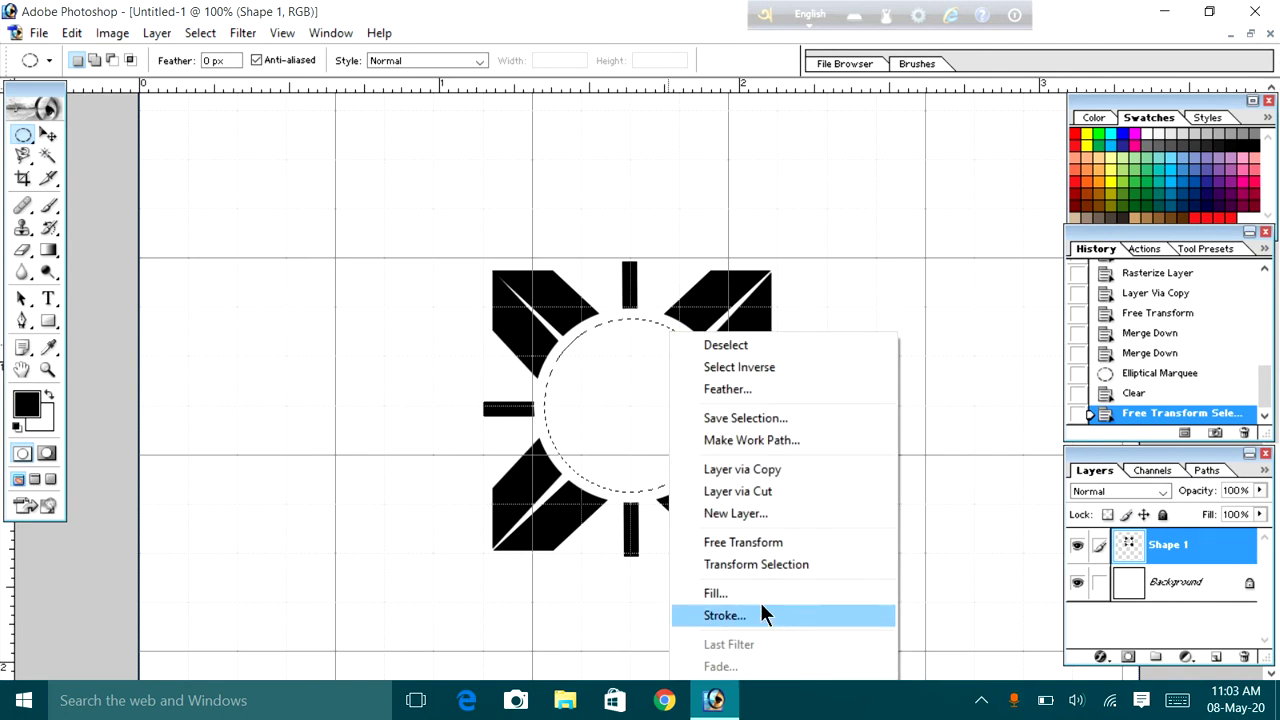
{"action": "left_click", "coordinate": [767, 564]}
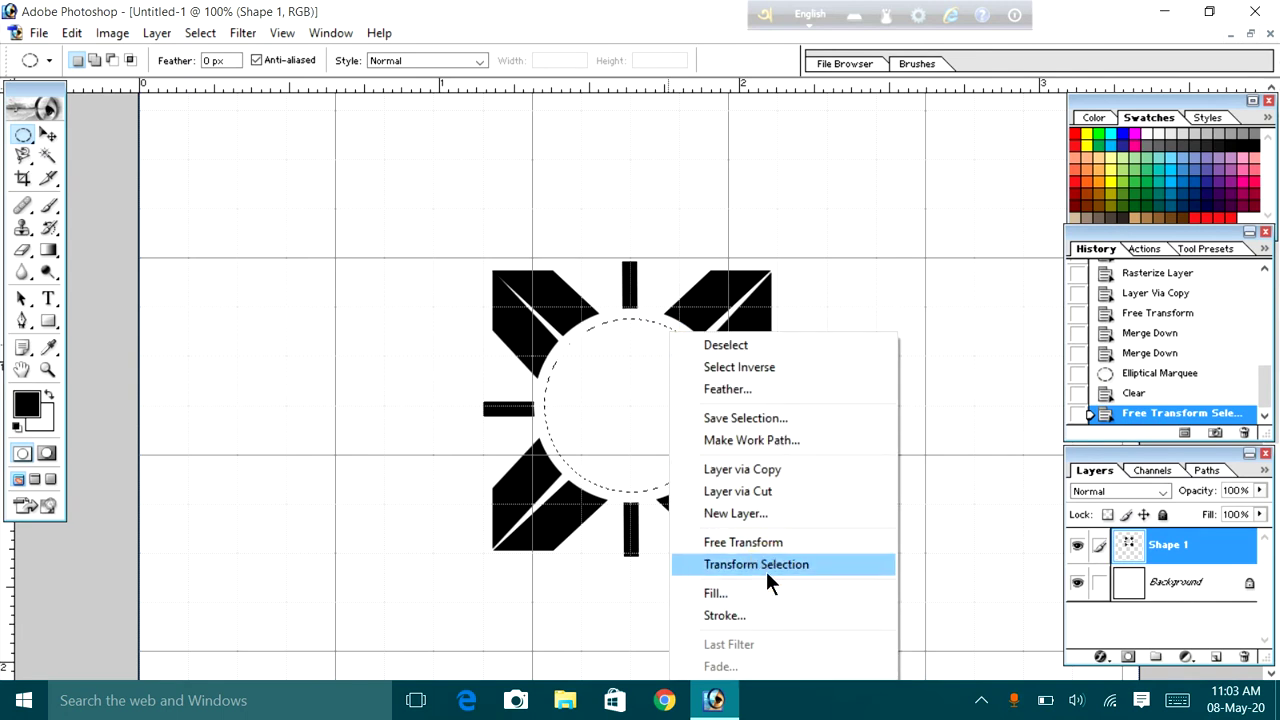
{"action": "left_click", "coordinate": [763, 591]}
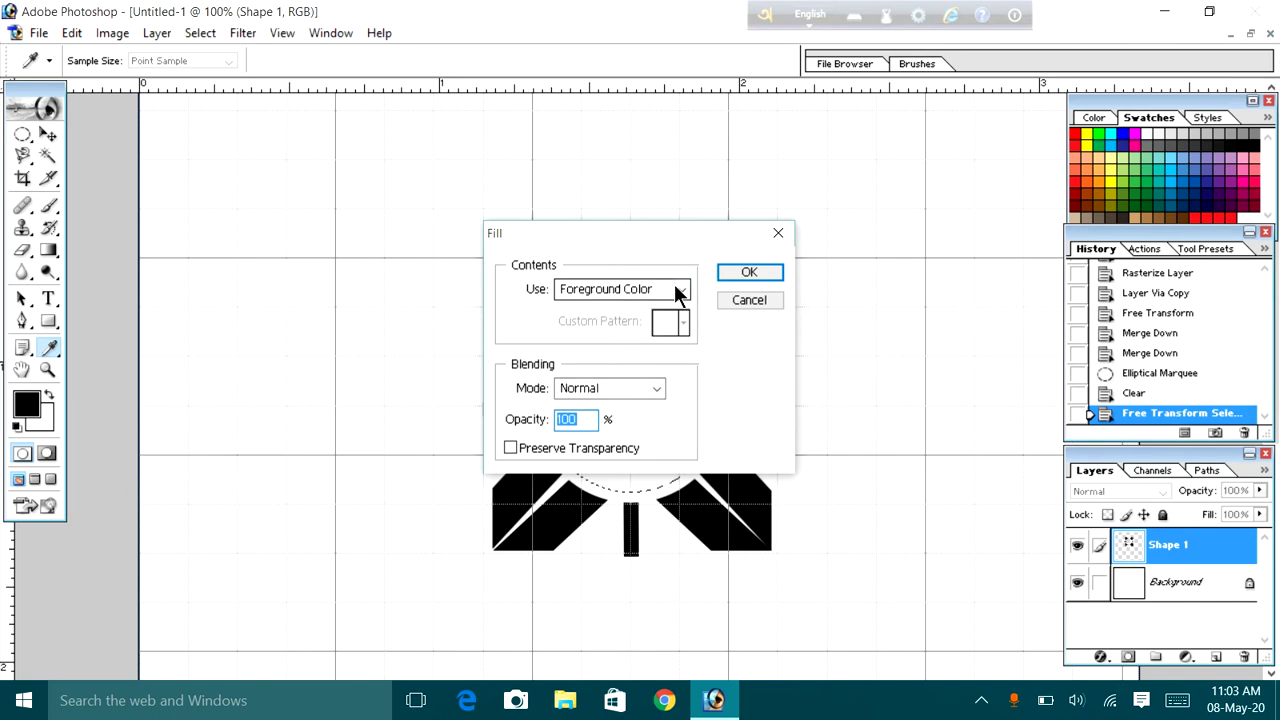
{"action": "left_click", "coordinate": [586, 289]}
{"action": "left_click", "coordinate": [30, 410]}
{"action": "left_click", "coordinate": [730, 272]}
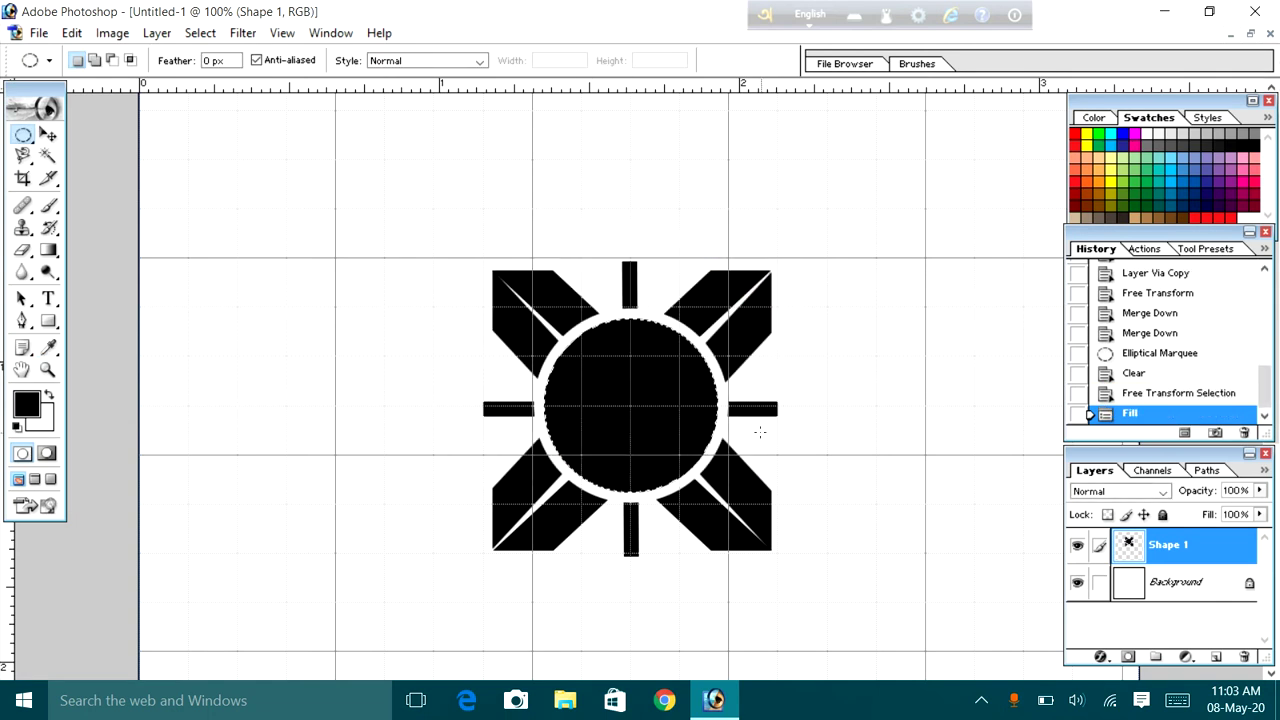
Scale the circular selection proportionally about its centre to 91.4% and cut the enclosed disc to a new layer
{"action": "right_click", "coordinate": [630, 380]}
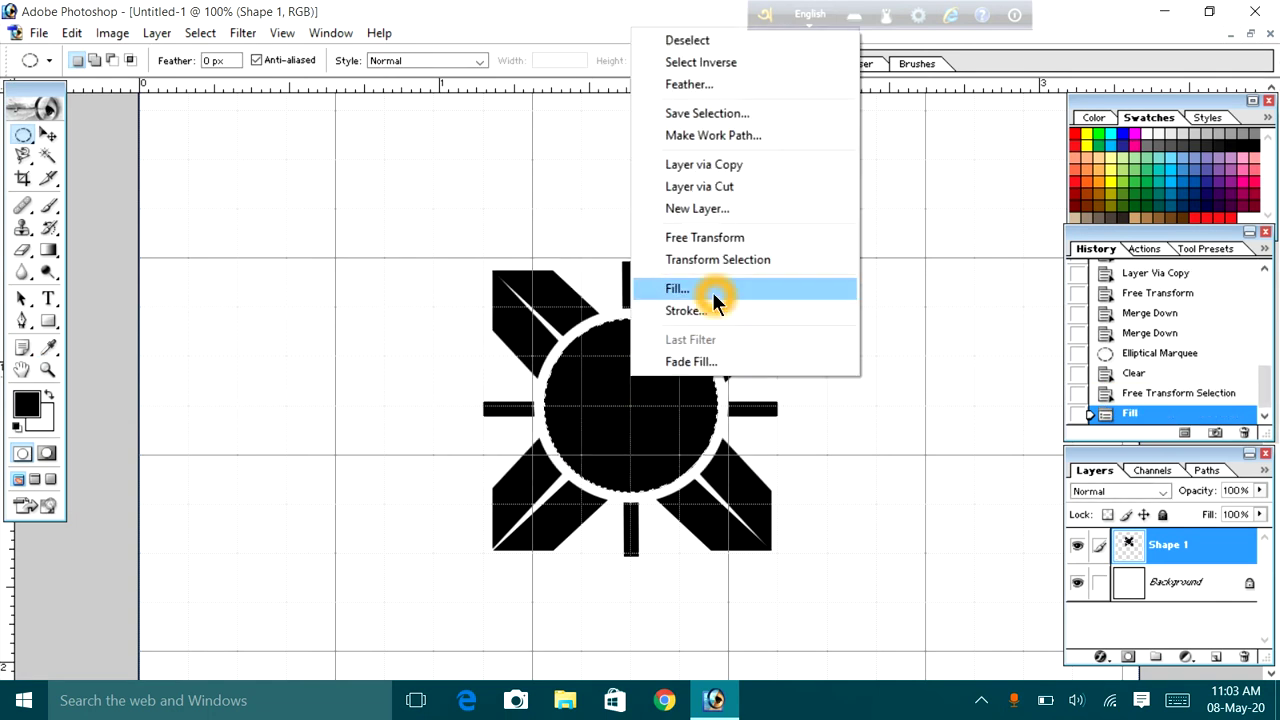
{"action": "left_click", "coordinate": [723, 265]}
{"action": "mouse_move", "coordinate": [708, 487]}
{"action": "left_mouse_down"}
{"action": "mouse_move", "coordinate": [713, 496]}
{"action": "mouse_move", "coordinate": [708, 487]}
{"action": "left_mouse_up"}
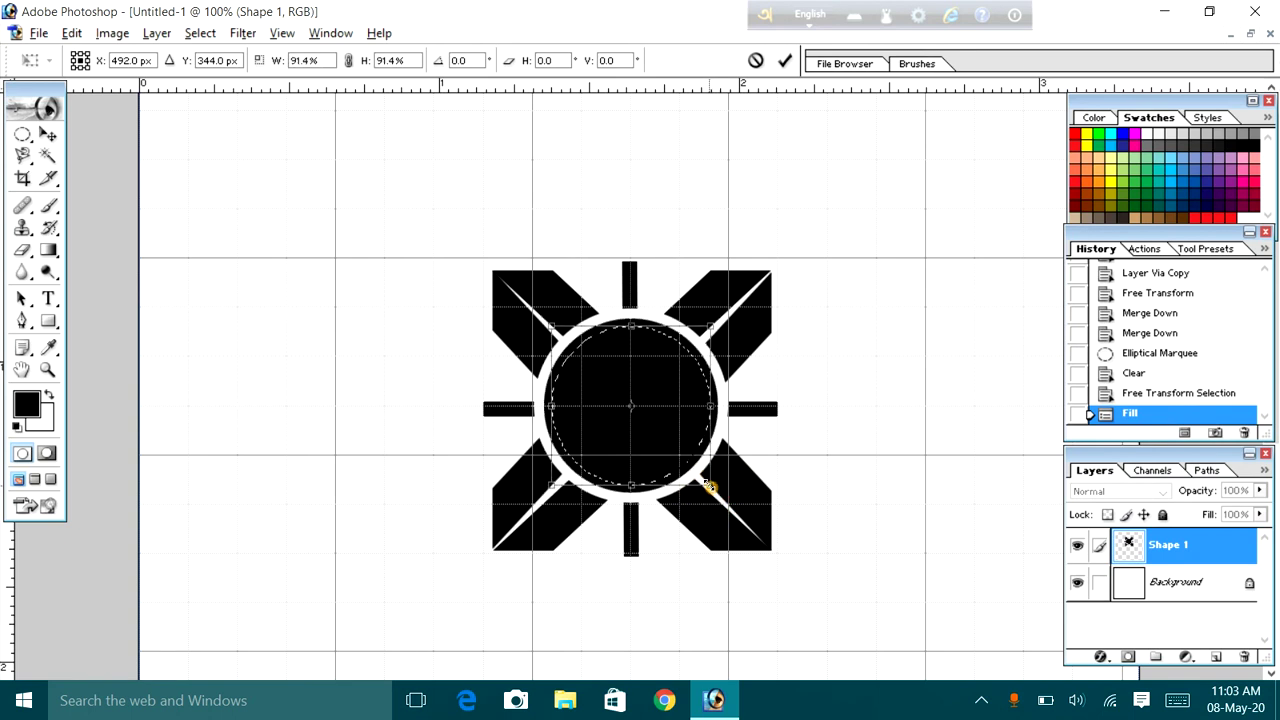
{"action": "left_click", "coordinate": [786, 61]}
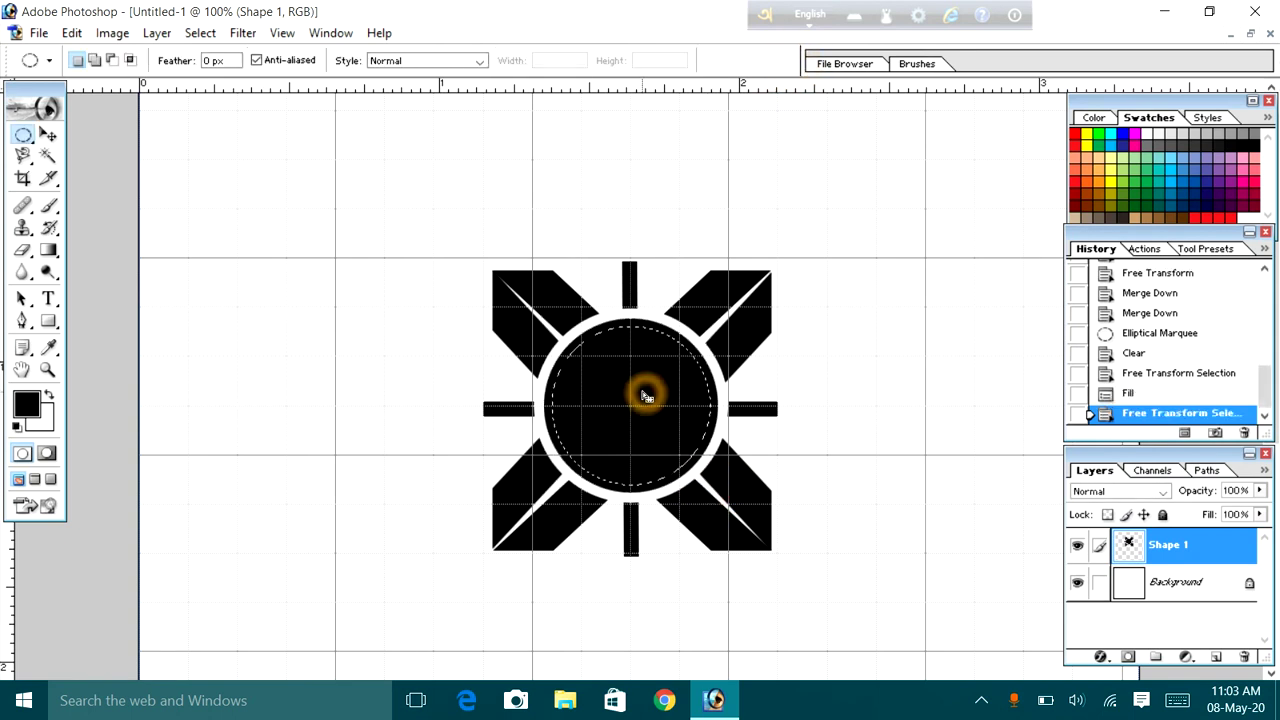
{"action": "right_click", "coordinate": [648, 382]}
{"action": "left_click", "coordinate": [724, 190]}
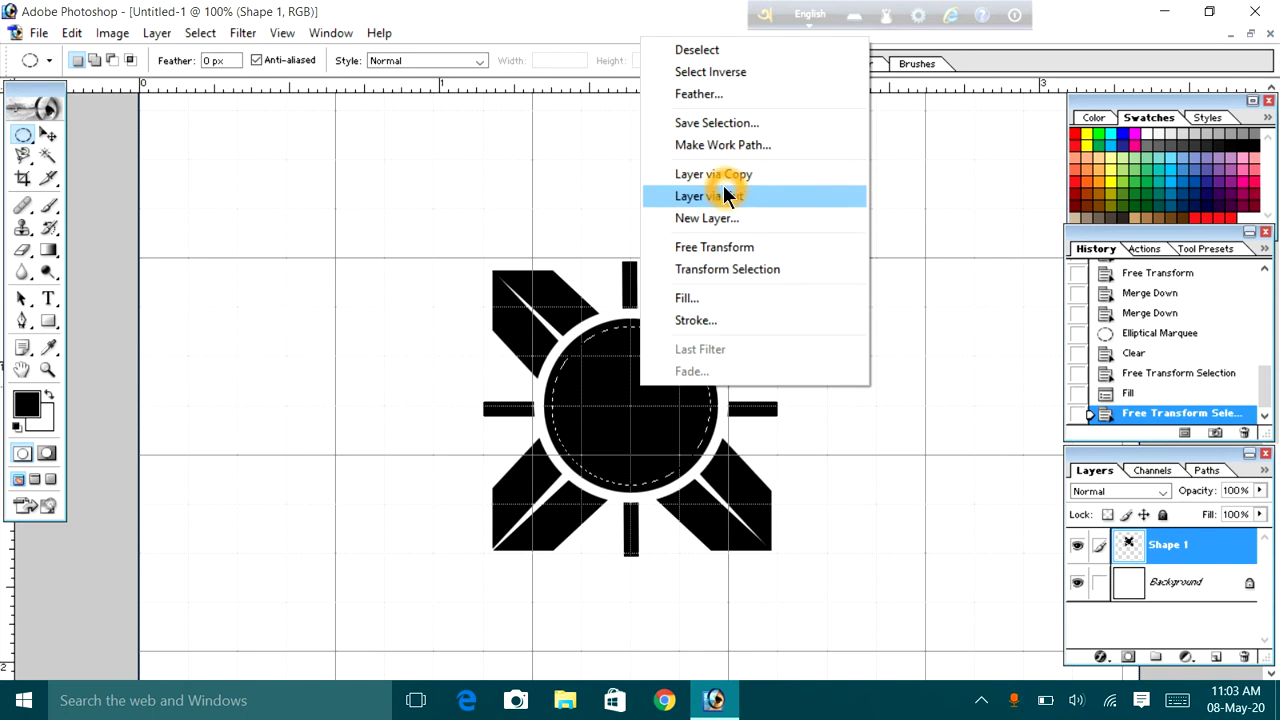
{"action": "left_click", "coordinate": [686, 372]}
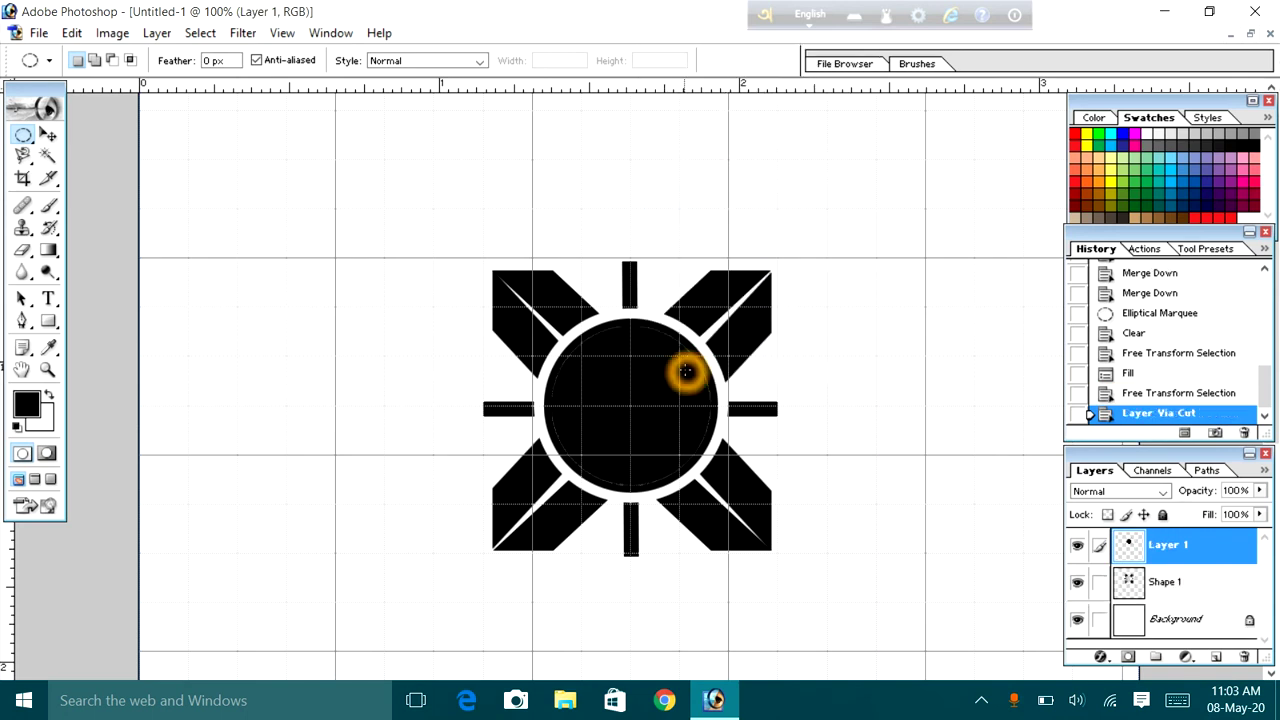
Scale the cut disc proportionally about its centre to 90.6% and merge its layer down into Shape 1
{"action": "key", "text": "ctrl+t"}
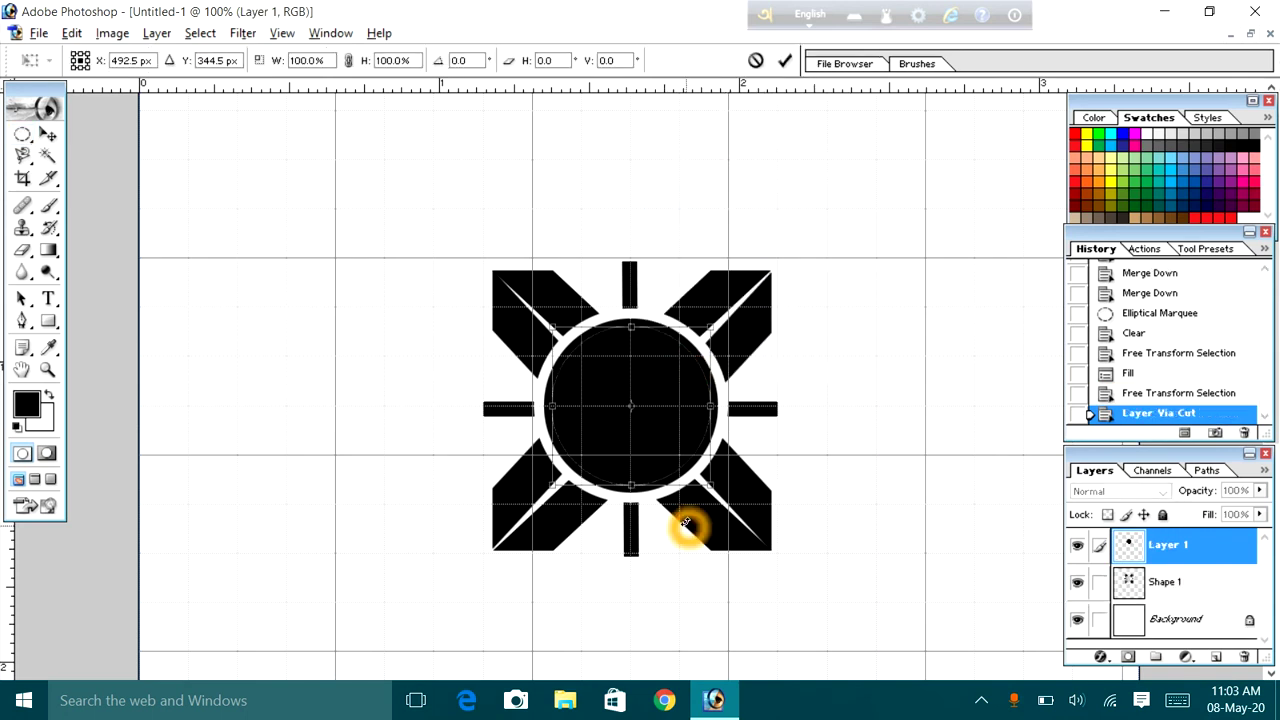
{"action": "mouse_move", "coordinate": [706, 490]}
{"action": "left_mouse_down"}
{"action": "mouse_move", "coordinate": [686, 480]}
{"action": "mouse_move", "coordinate": [700, 471]}
{"action": "left_mouse_up"}
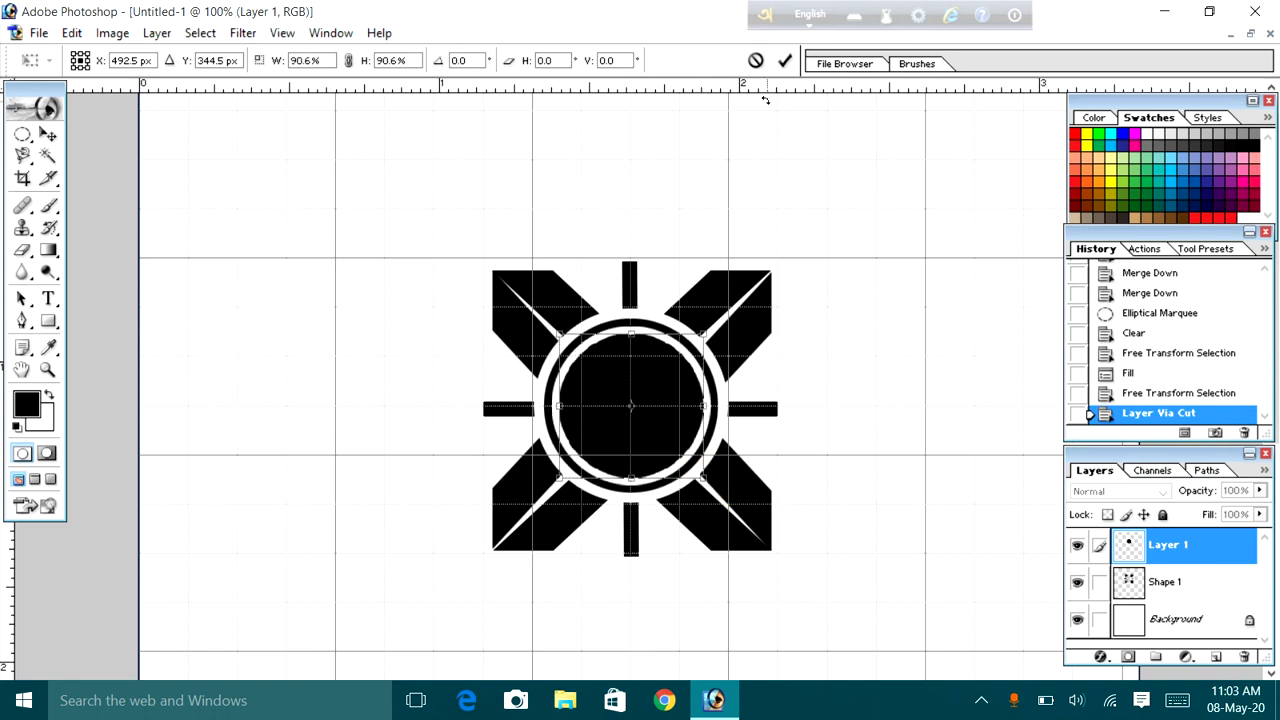
{"action": "left_click", "coordinate": [785, 60]}
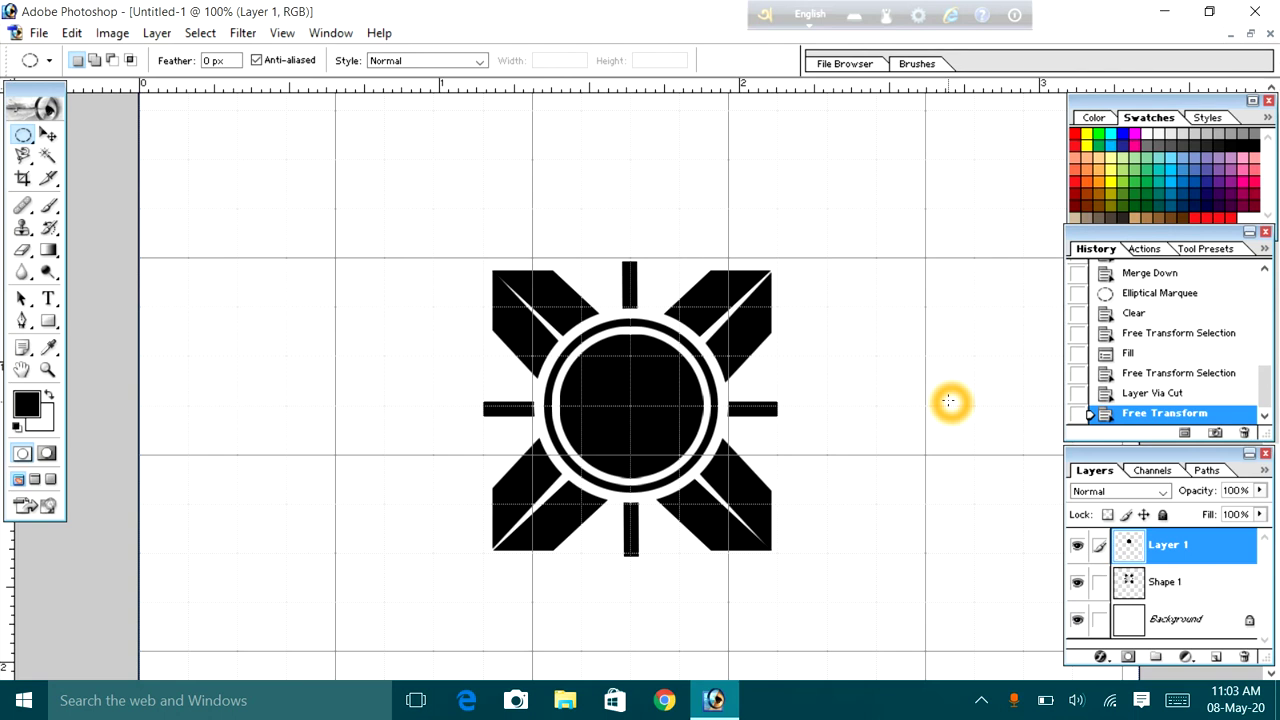
{"action": "key", "text": "ctrl+e"}
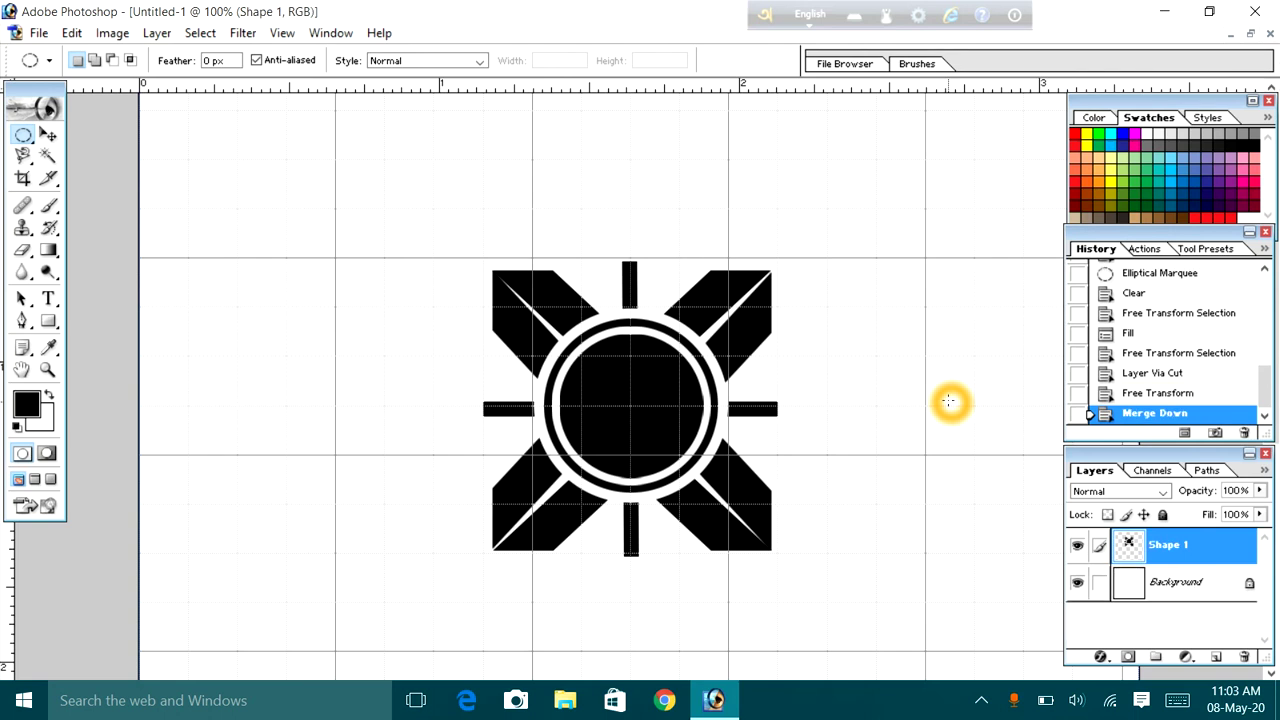
Rotate the whole Shape 1 emblem by -45° so its four arms point up, down and sideways
{"action": "key", "text": "ctrl+t"}
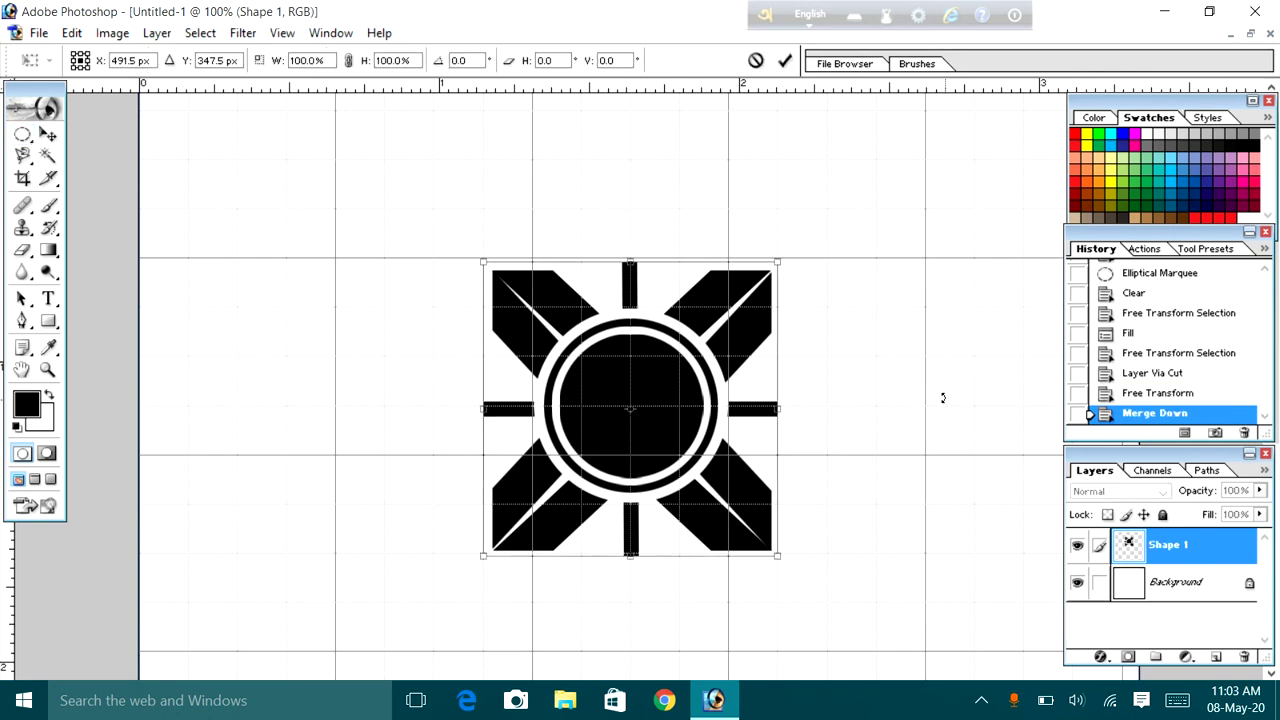
{"action": "left_click_drag", "start_coordinate": [820, 191], "coordinate": [650, 179]}
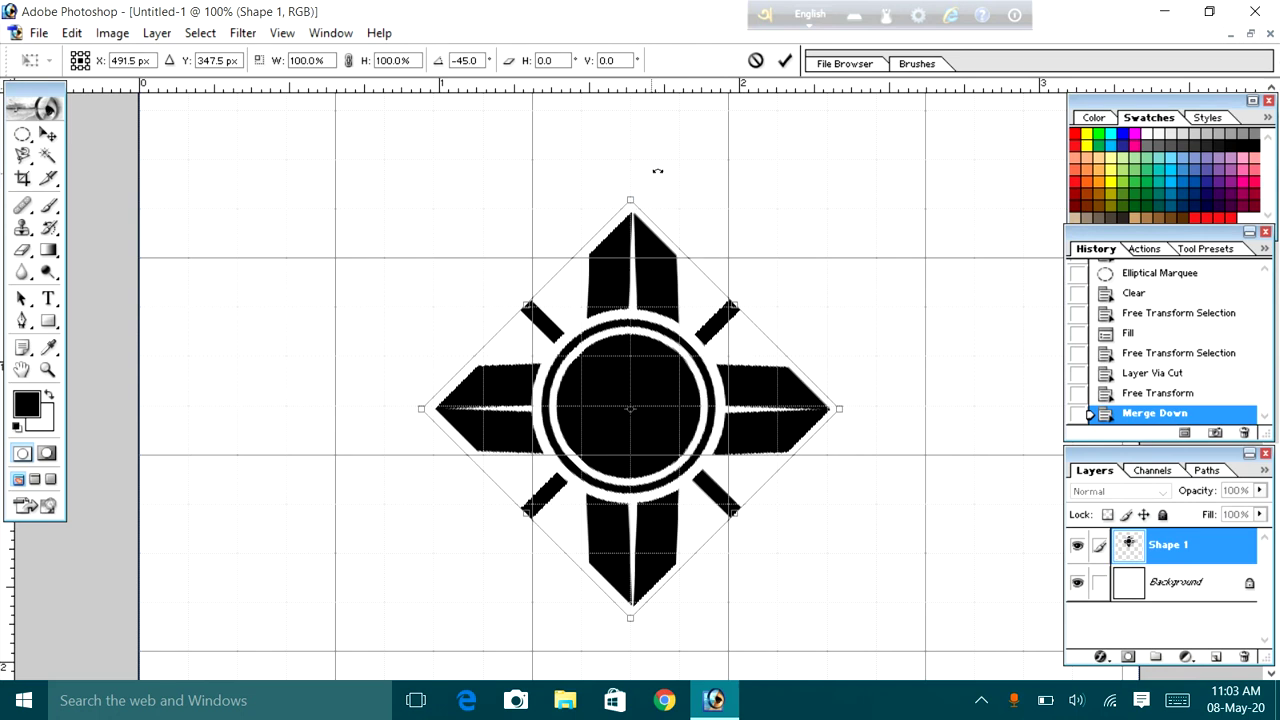
{"action": "left_click", "coordinate": [784, 61]}
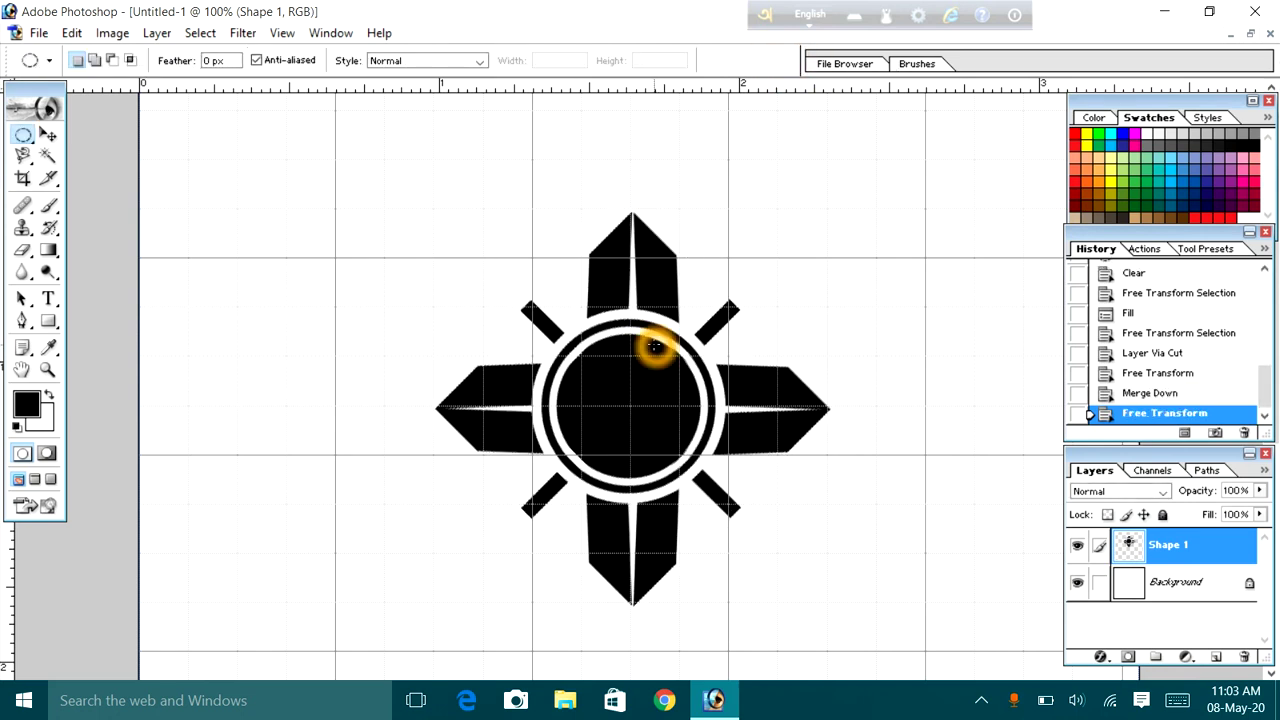
Add a white letter z in Monotype Corsiva Regular, 142.45 px, and position it at the centre of the black disc
{"action": "left_click", "coordinate": [48, 305]}
{"action": "left_click", "coordinate": [109, 290]}
{"action": "left_click", "coordinate": [623, 410]}
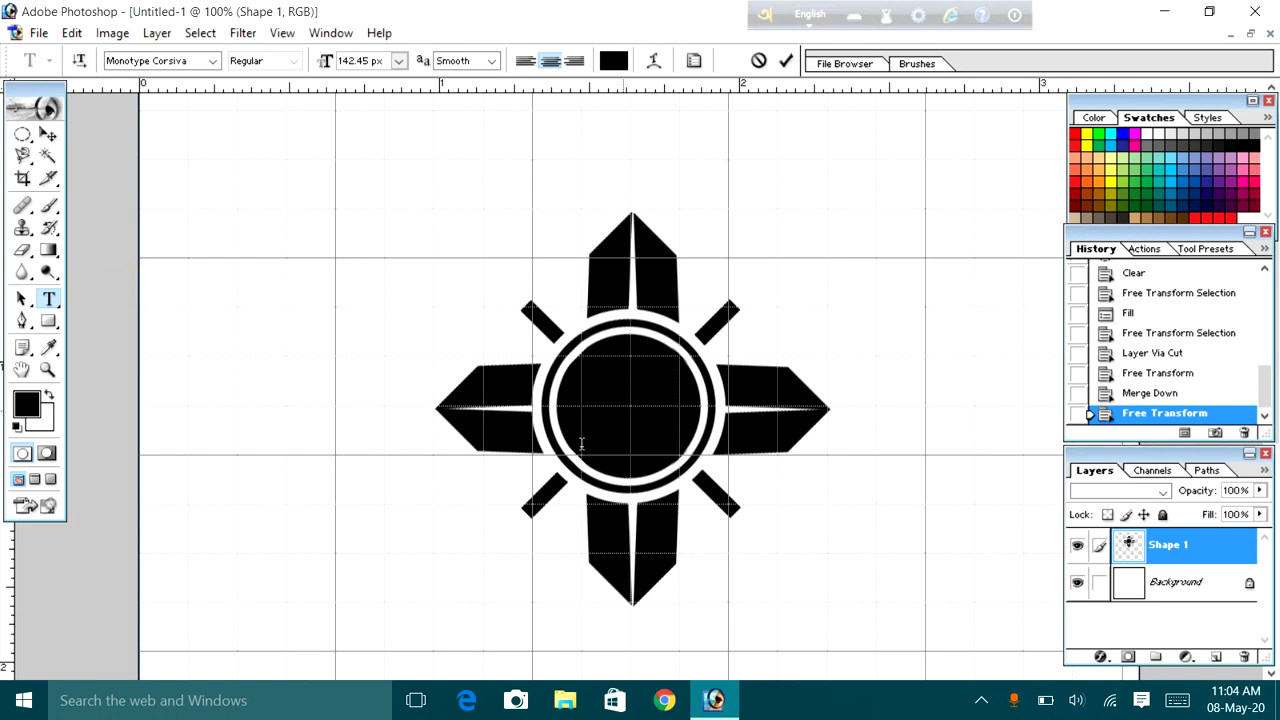
{"action": "left_click", "coordinate": [670, 440]}
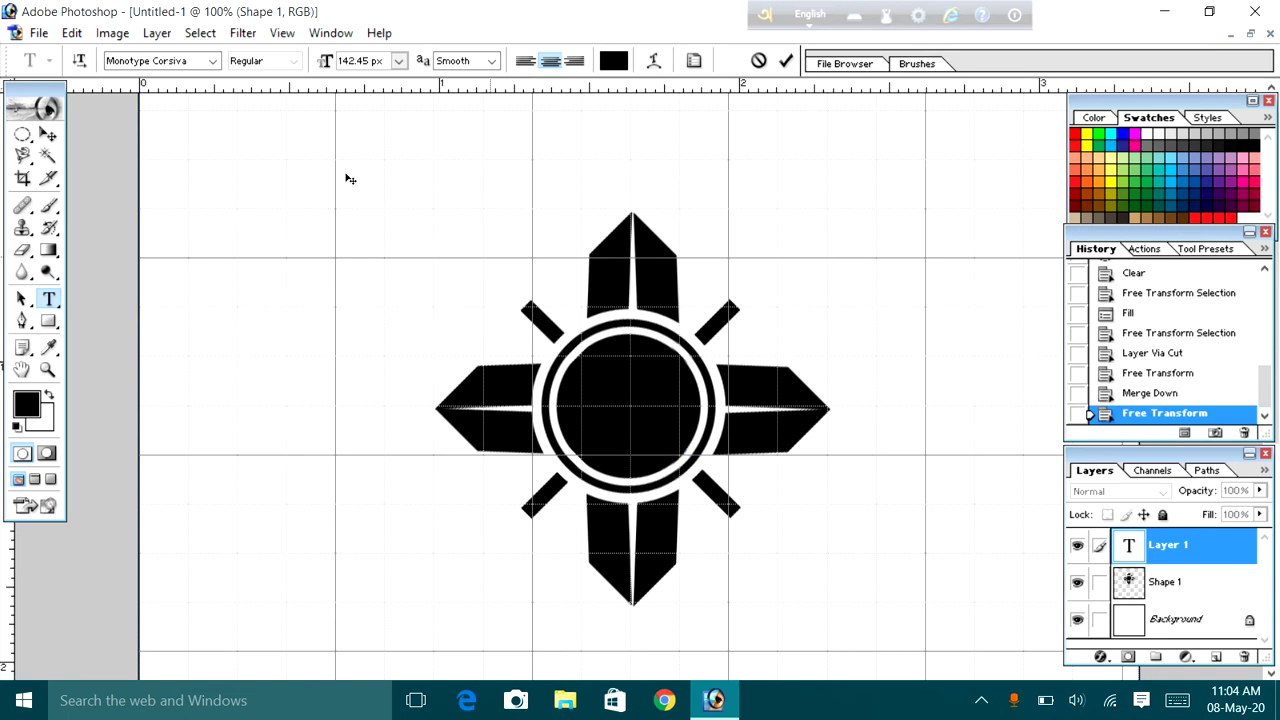
{"action": "left_click", "coordinate": [48, 396]}
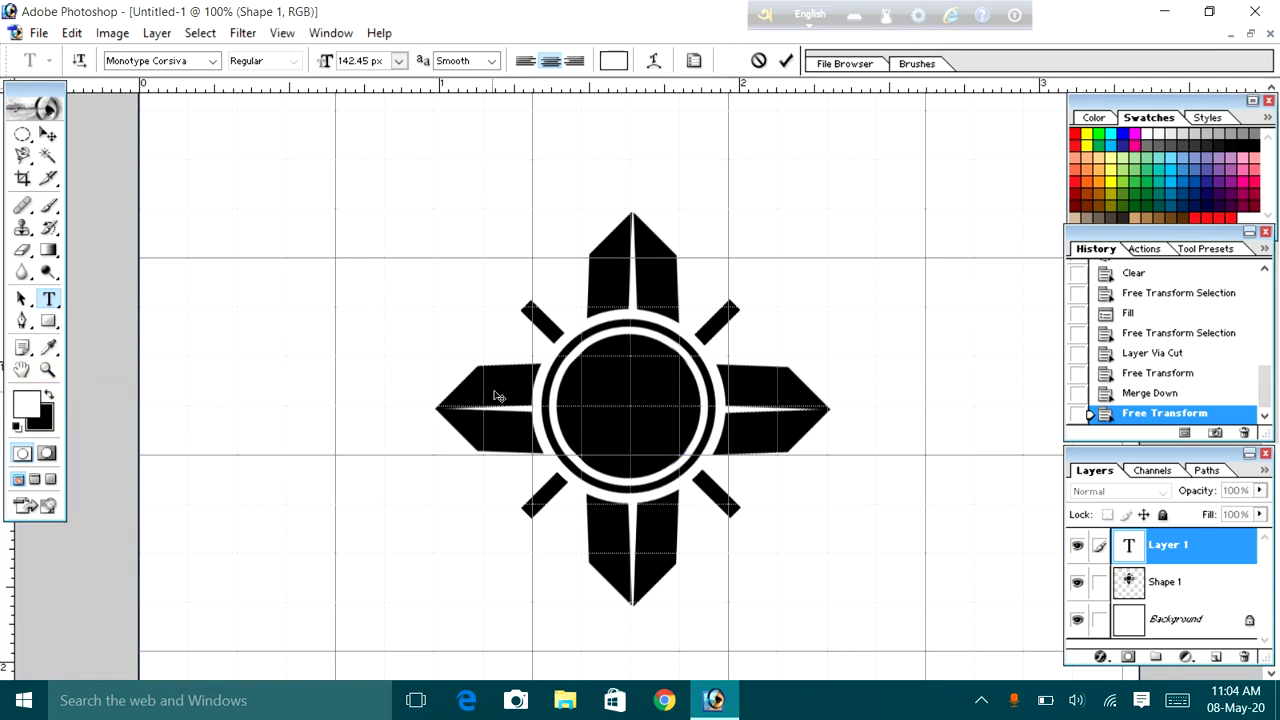
{"action": "left_click", "coordinate": [583, 411]}
{"action": "type", "text": "Z"}
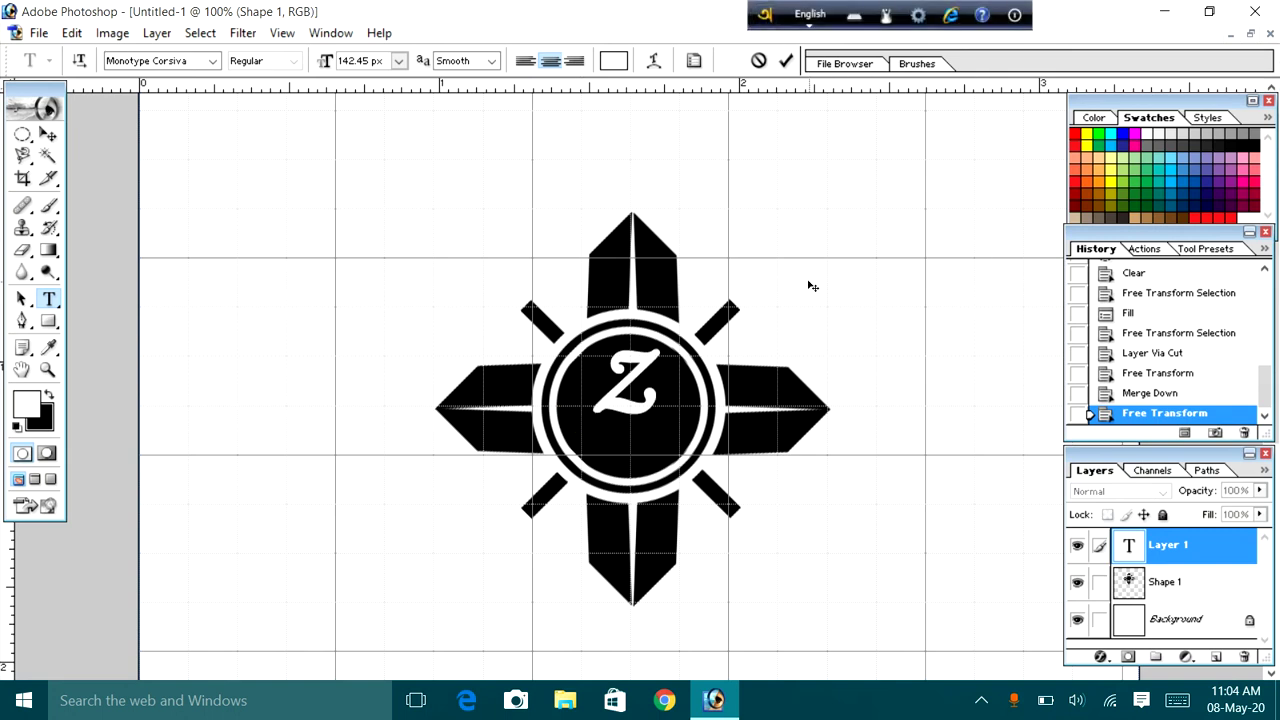
{"action": "left_click_drag", "start_coordinate": [838, 286], "coordinate": [840, 284]}
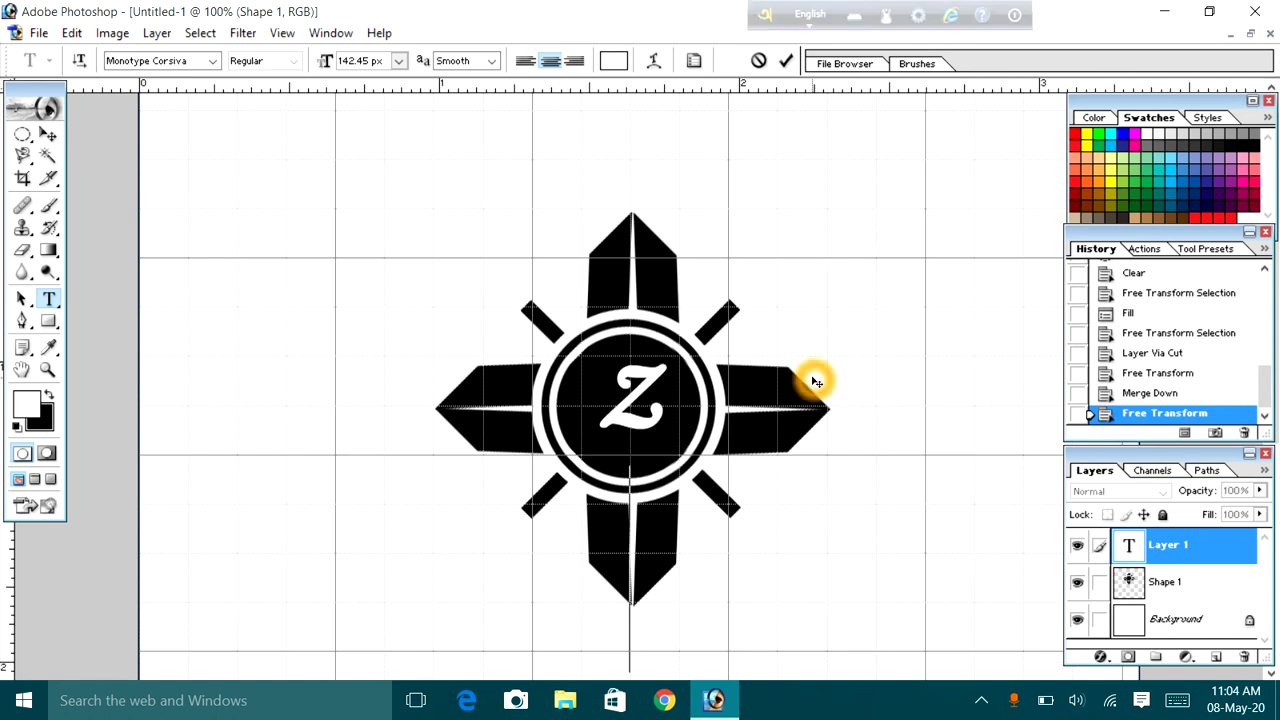
{"action": "left_click", "coordinate": [783, 63]}
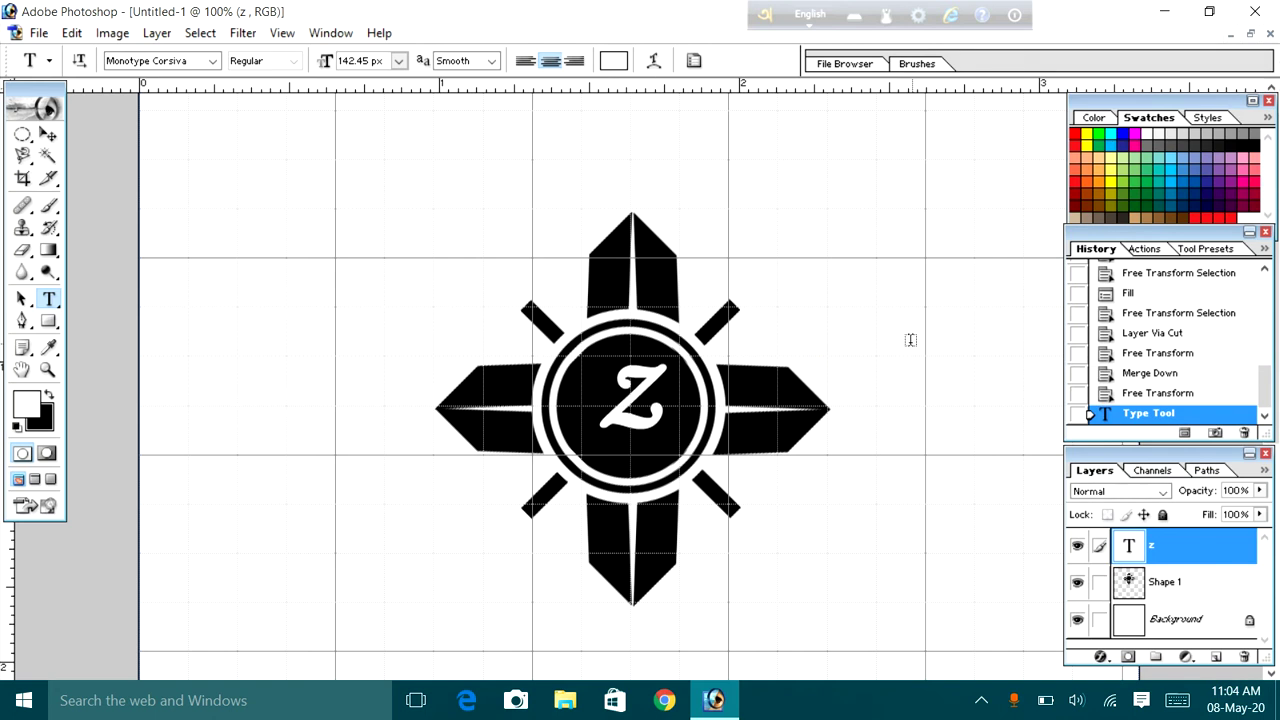
Enlarge the letter z to 194.94 px within the black disc and merge its layer down into Shape 1
{"action": "key", "text": "ctrl+t"}
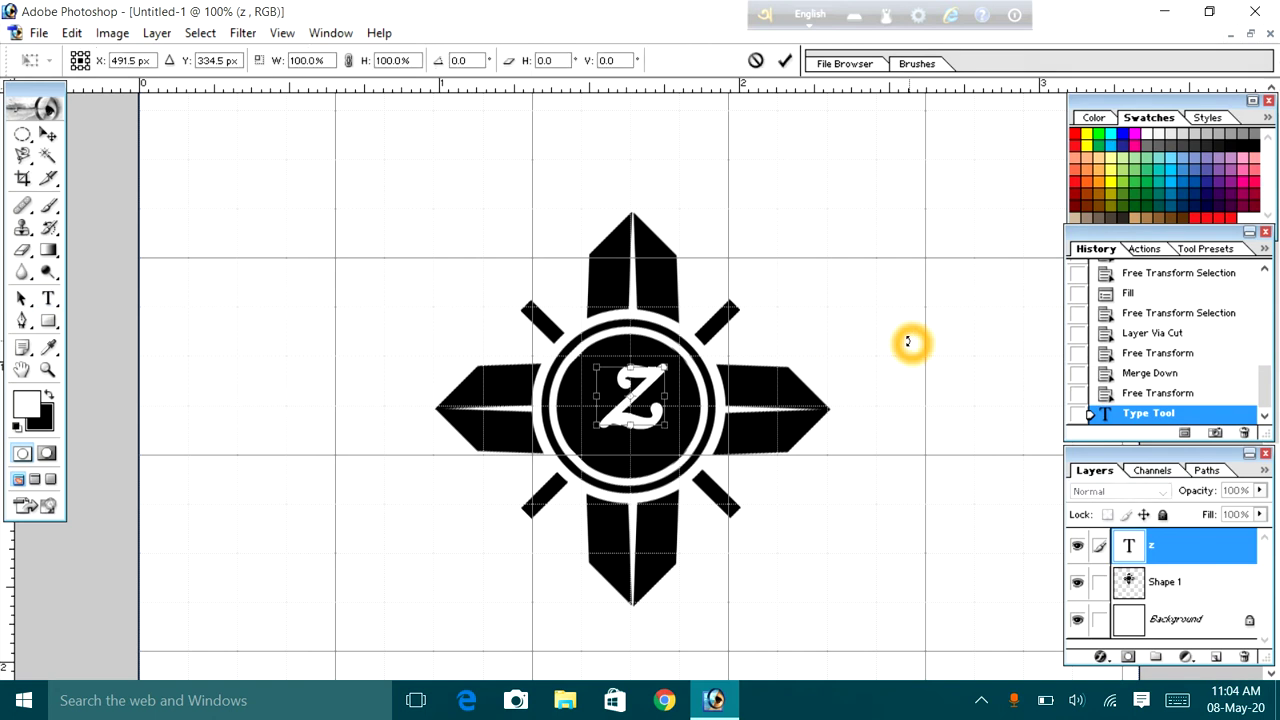
{"action": "mouse_move", "coordinate": [669, 433]}
{"action": "left_mouse_down"}
{"action": "mouse_move", "coordinate": [680, 446]}
{"action": "mouse_move", "coordinate": [647, 427]}
{"action": "left_mouse_up"}
{"action": "left_click", "coordinate": [785, 61]}
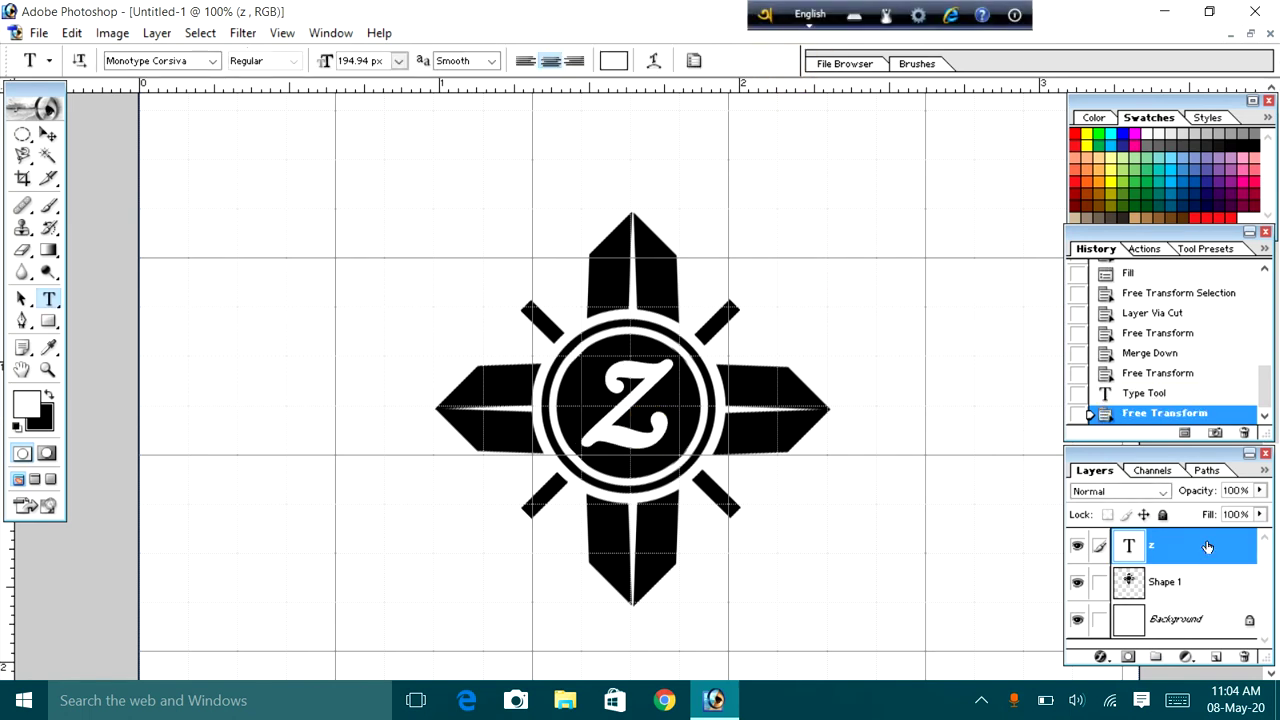
{"action": "left_click", "coordinate": [1188, 593]}
{"action": "key", "text": "ctrl+e"}
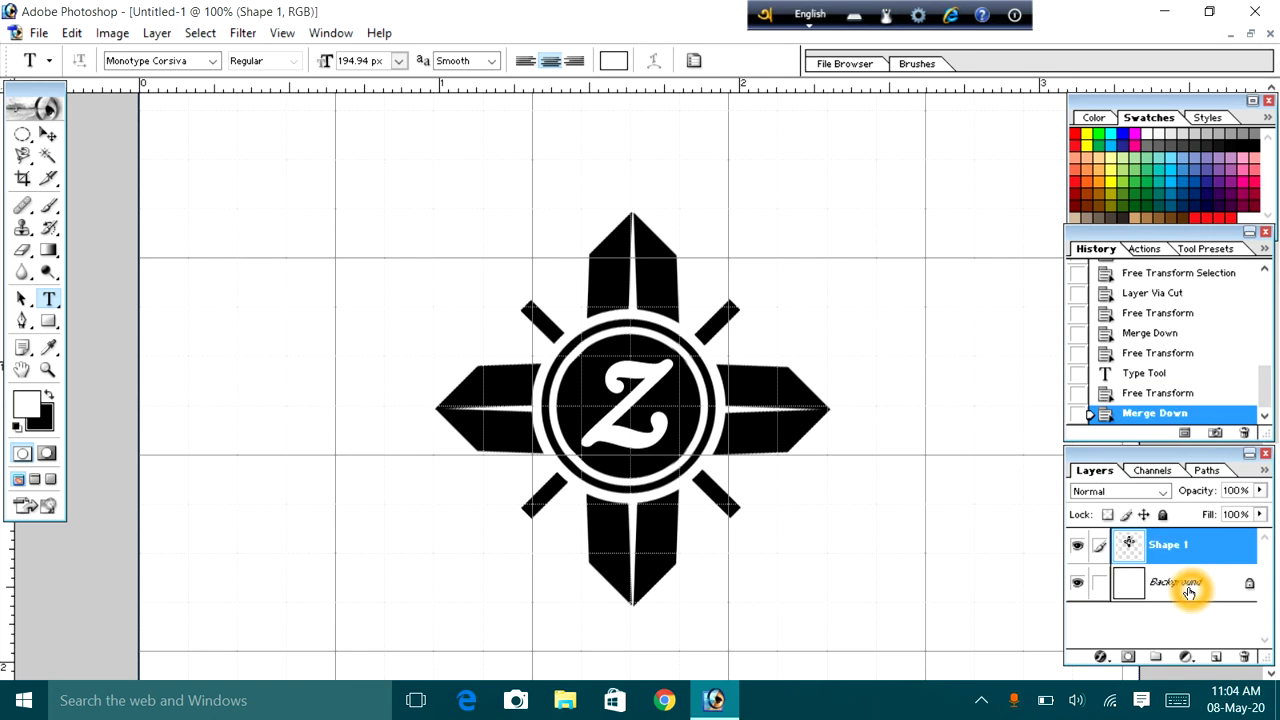
Distort the emblem into perspective by moving its upper-left corner well inward and its upper-right corner slightly outward
{"action": "key", "text": "ctrl+t"}
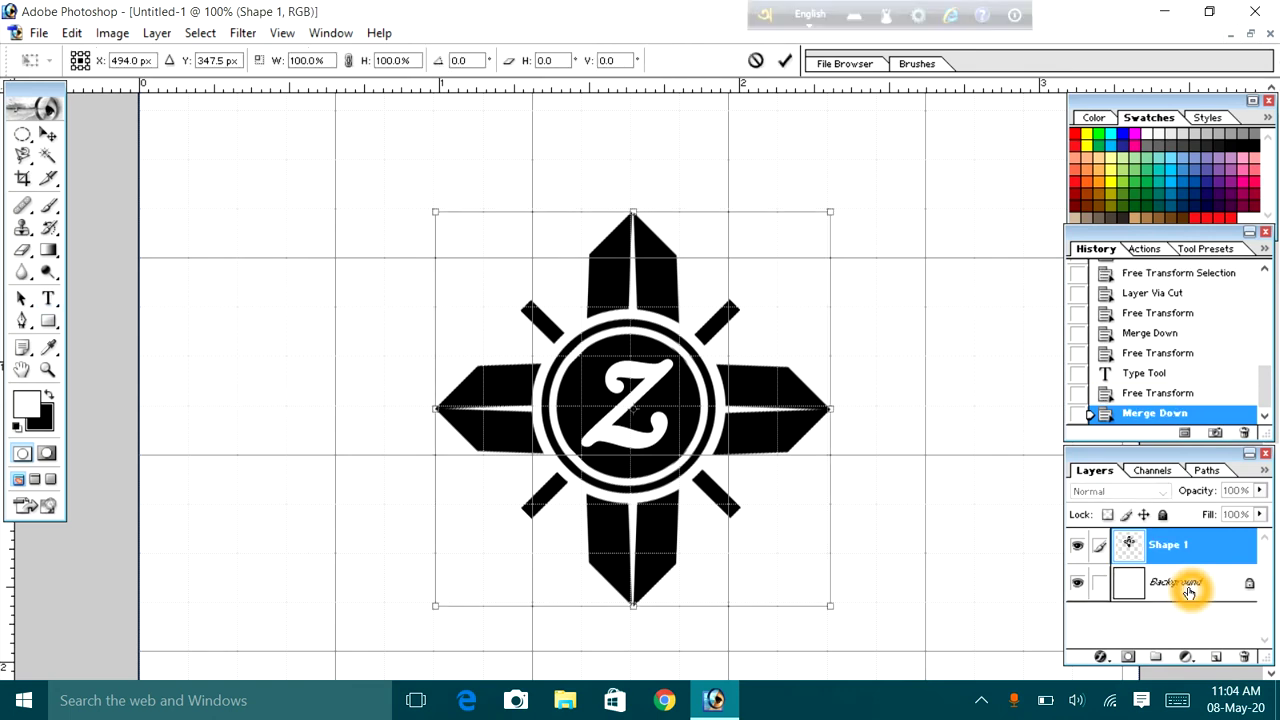
{"action": "right_click", "coordinate": [697, 410]}
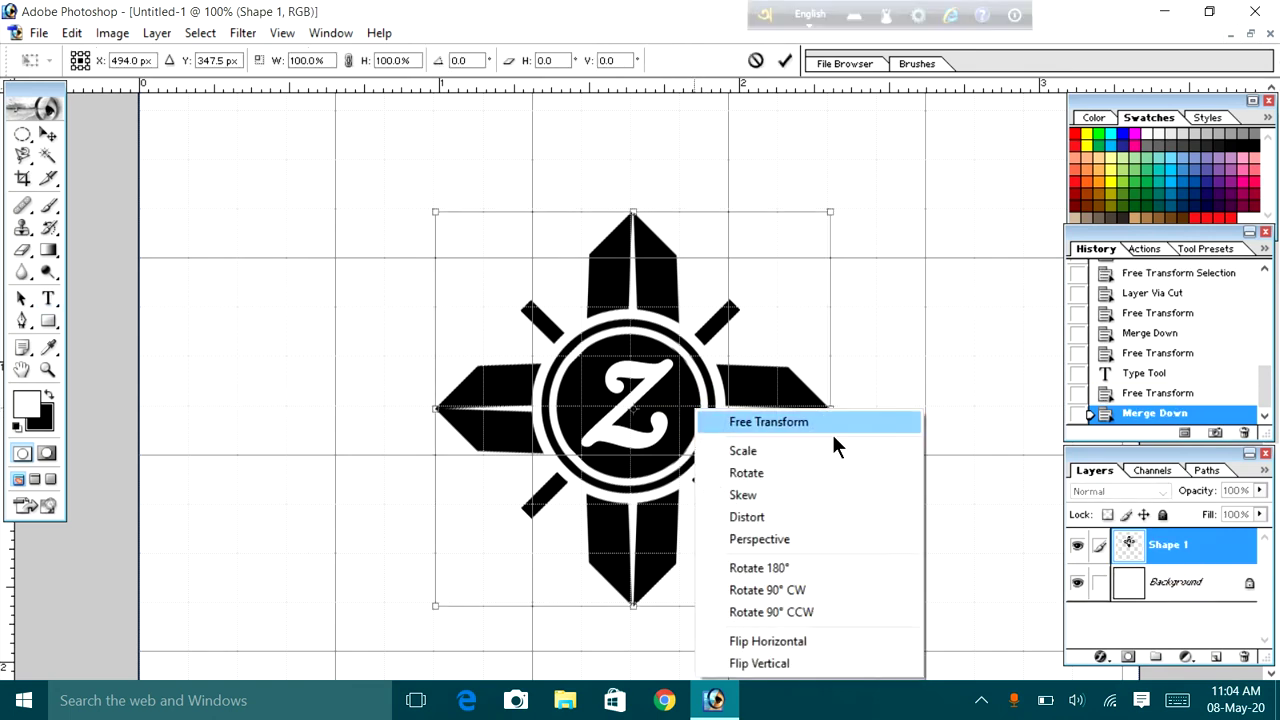
{"action": "left_click", "coordinate": [765, 520]}
{"action": "left_click_drag", "start_coordinate": [435, 212], "coordinate": [529, 305]}
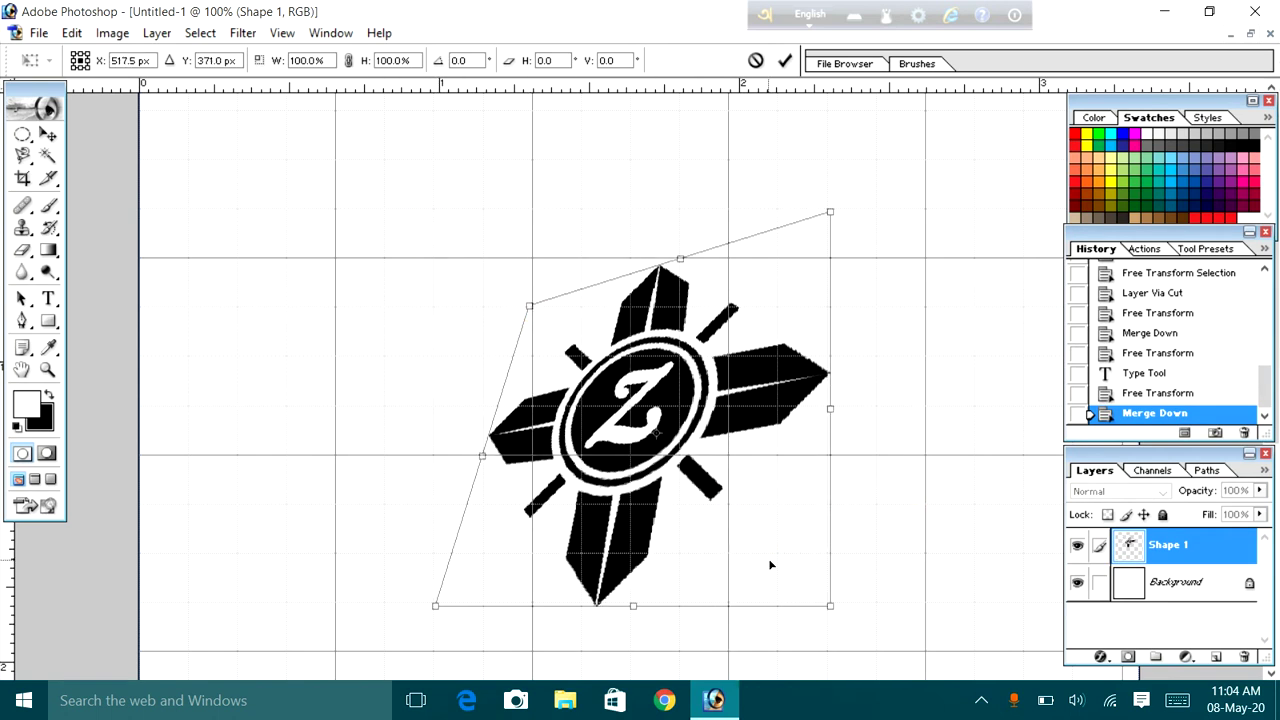
{"action": "left_click_drag", "start_coordinate": [830, 212], "coordinate": [848, 183]}
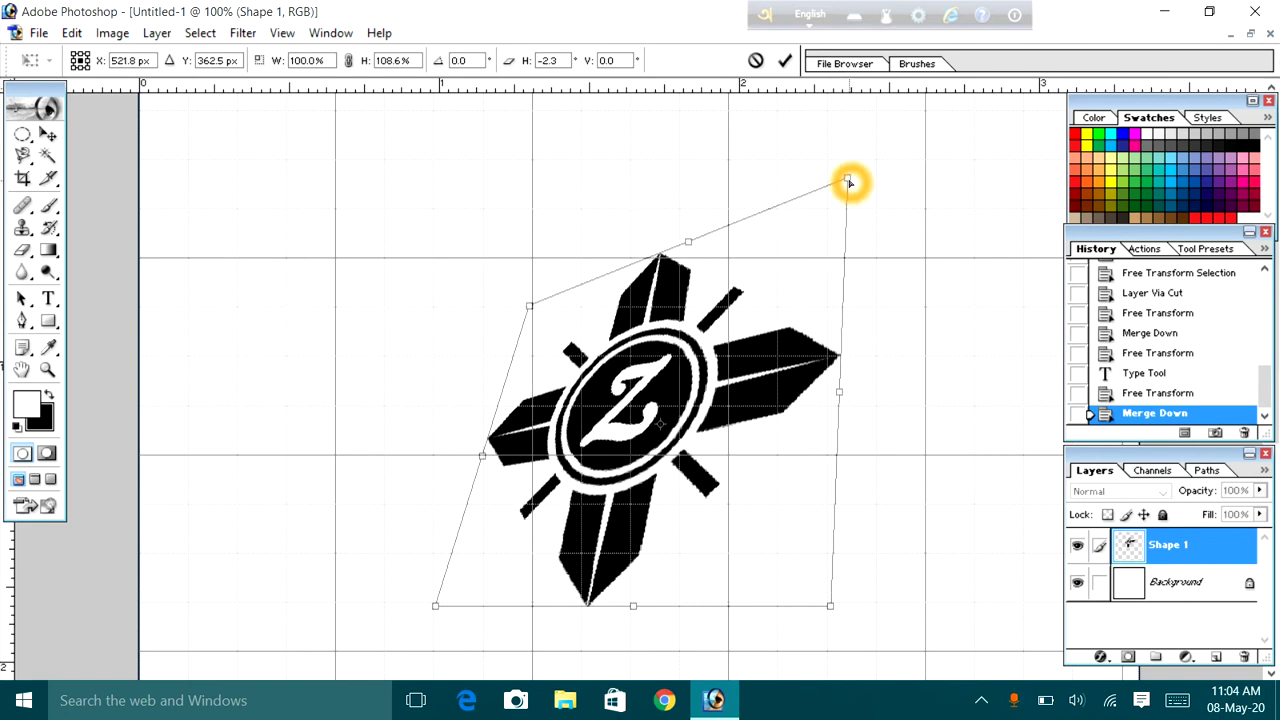
{"action": "left_click", "coordinate": [785, 60]}
Create a new layer and make an elliptical selection about 2.6 major grid squares wide and 1.2 tall over the emblem's upper-right part
{"action": "left_click", "coordinate": [1217, 658]}
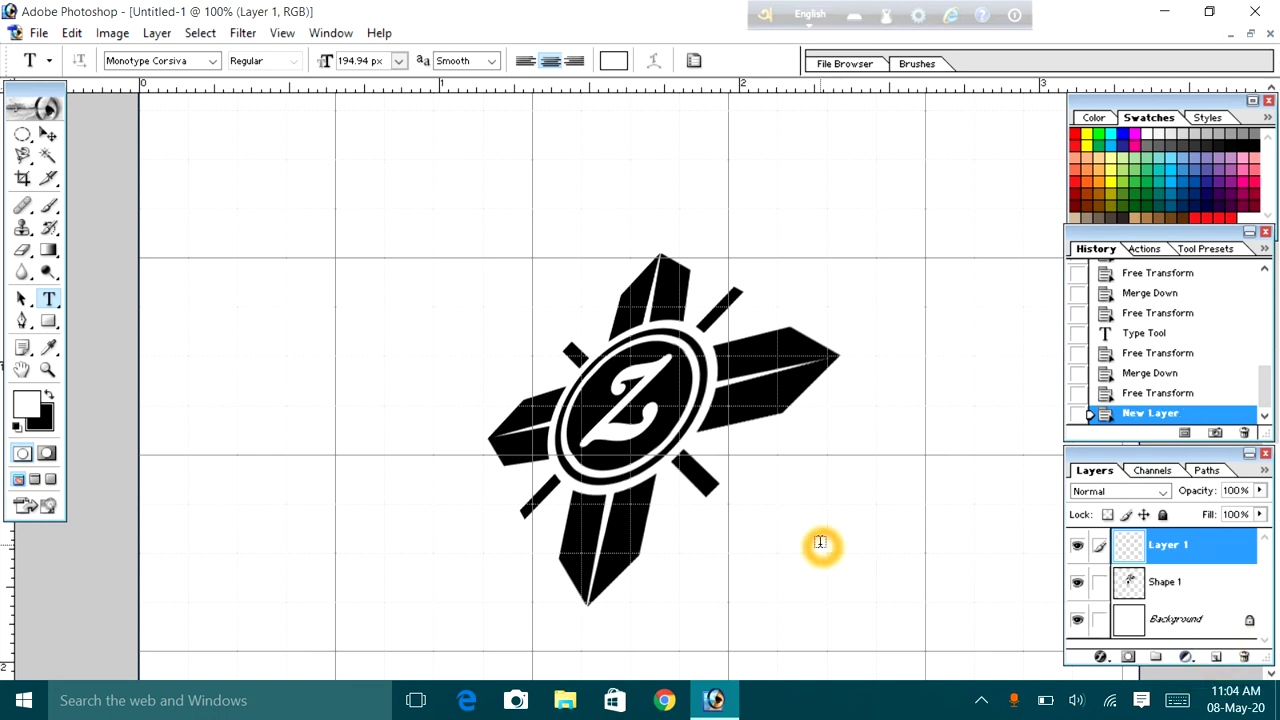
{"action": "left_click", "coordinate": [18, 134]}
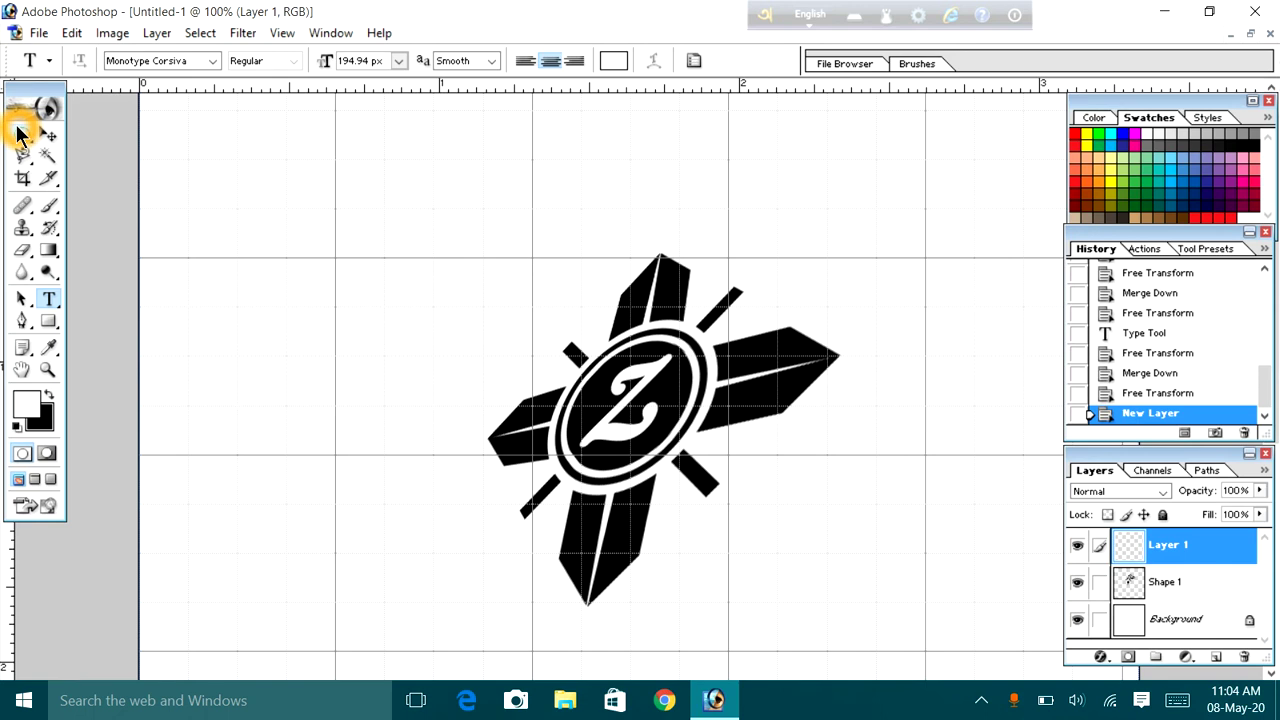
{"action": "left_click", "coordinate": [20, 134]}
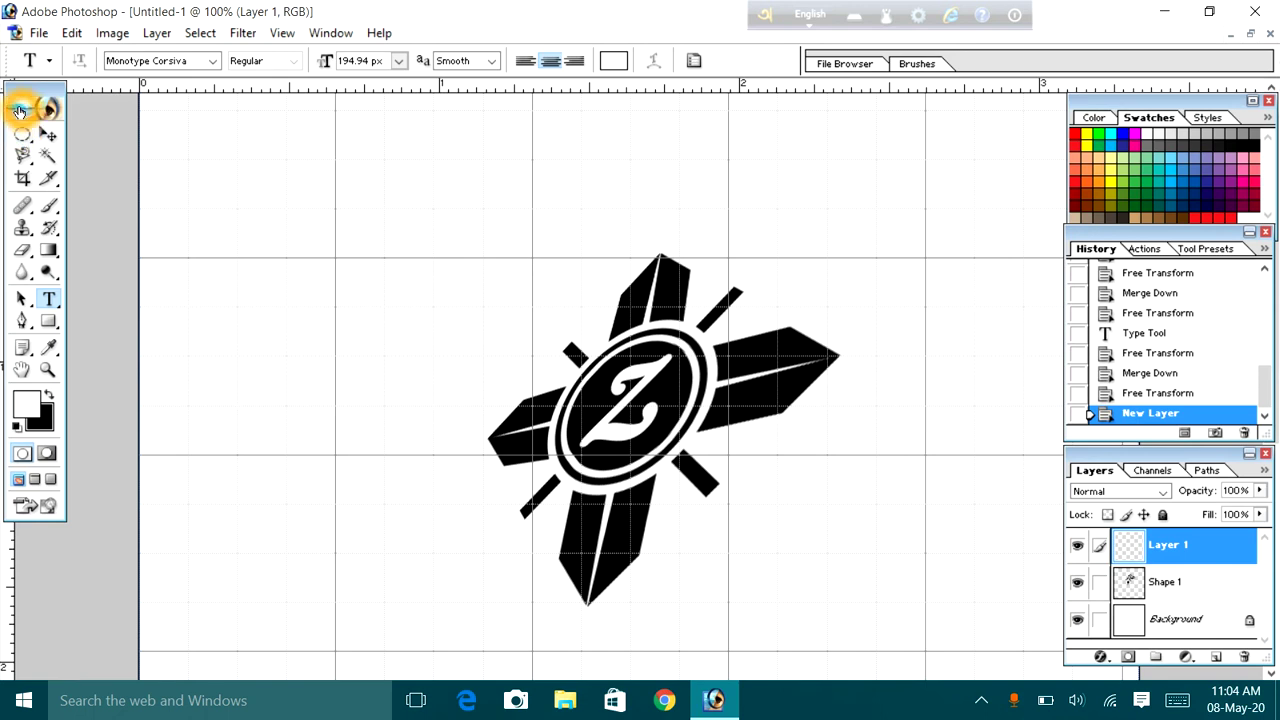
{"action": "left_click", "coordinate": [24, 134]}
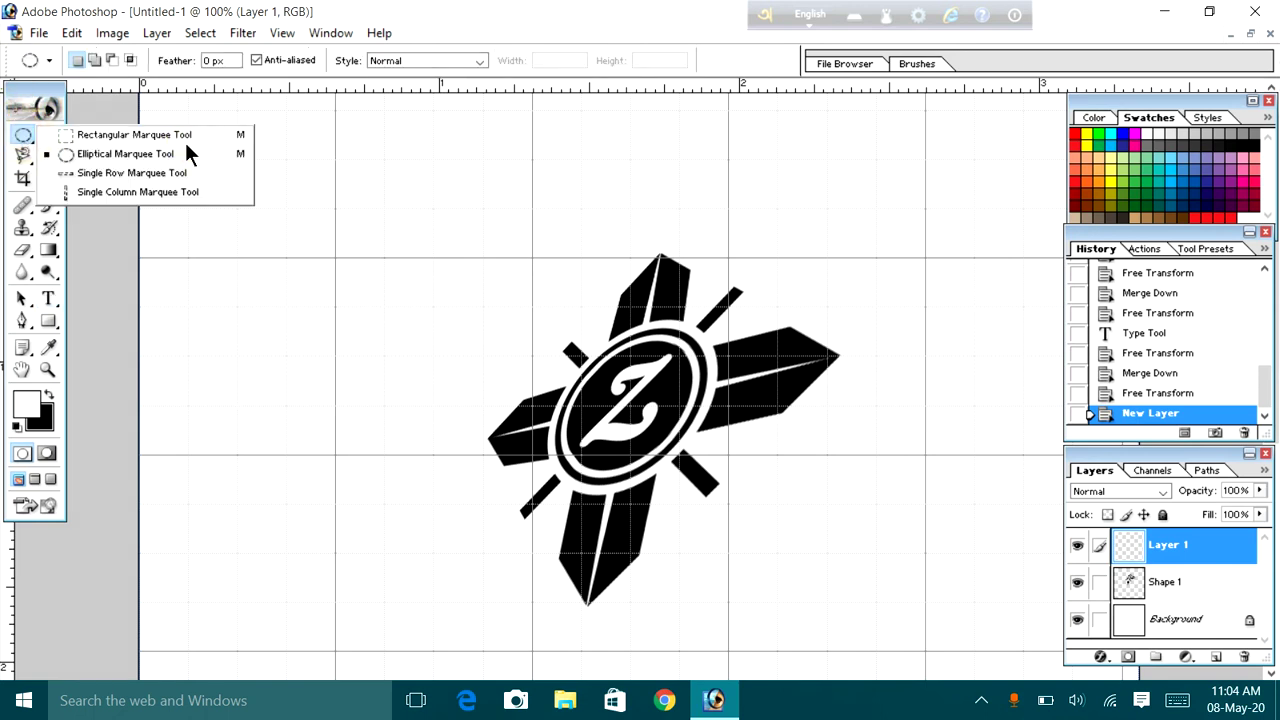
{"action": "left_click", "coordinate": [185, 150]}
{"action": "left_click_drag", "start_coordinate": [554, 250], "coordinate": [712, 296]}
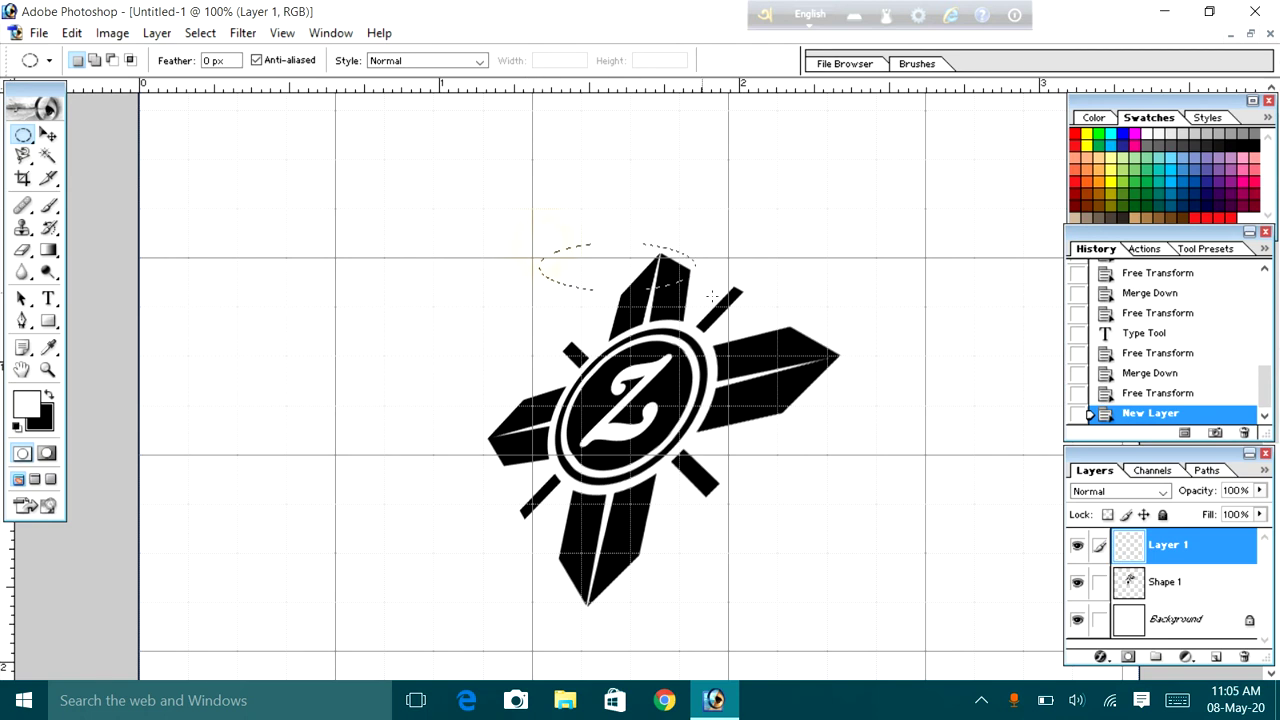
{"action": "left_click_drag", "start_coordinate": [1000, 426], "coordinate": [1062, 475]}
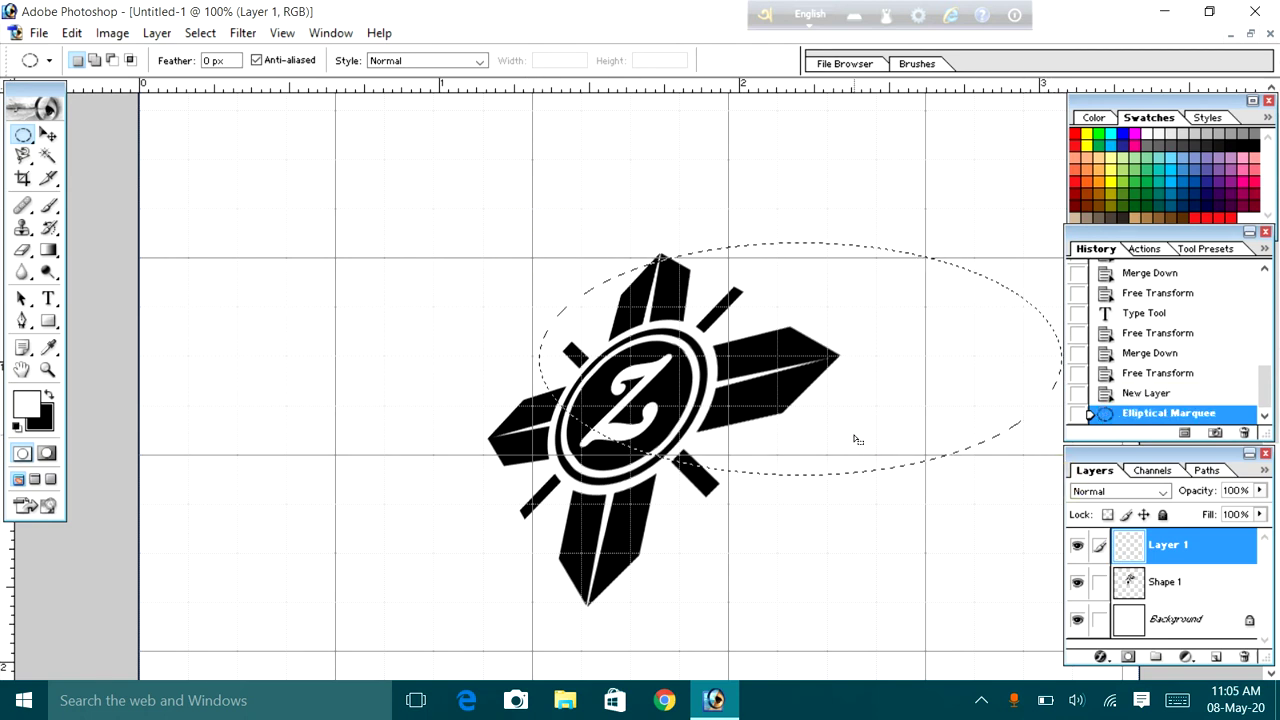
Shift the elliptical selection slightly upward and left, and fill it on Layer 1 with Background Color after swapping it to white
{"action": "left_click_drag", "start_coordinate": [829, 406], "coordinate": [850, 403]}
{"action": "left_click_drag", "start_coordinate": [755, 386], "coordinate": [737, 392]}
{"action": "left_click", "coordinate": [33, 405]}
{"action": "left_click", "coordinate": [46, 396]}
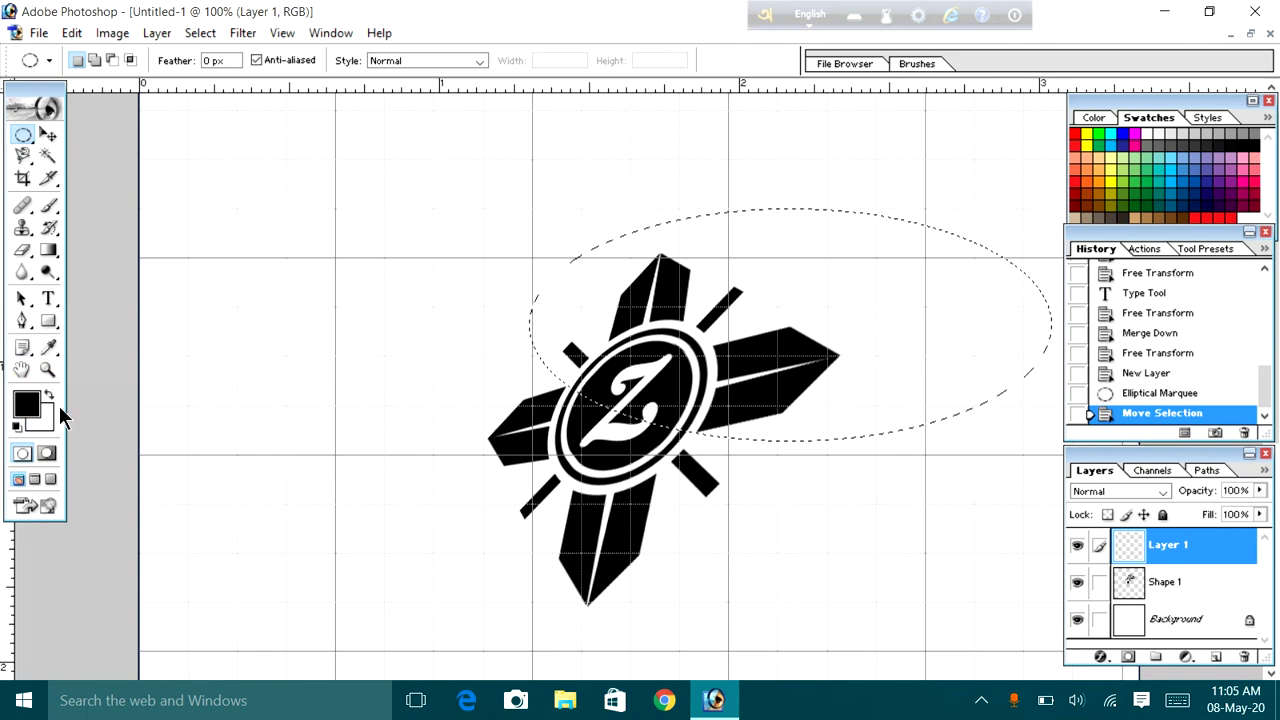
{"action": "right_click", "coordinate": [768, 360]}
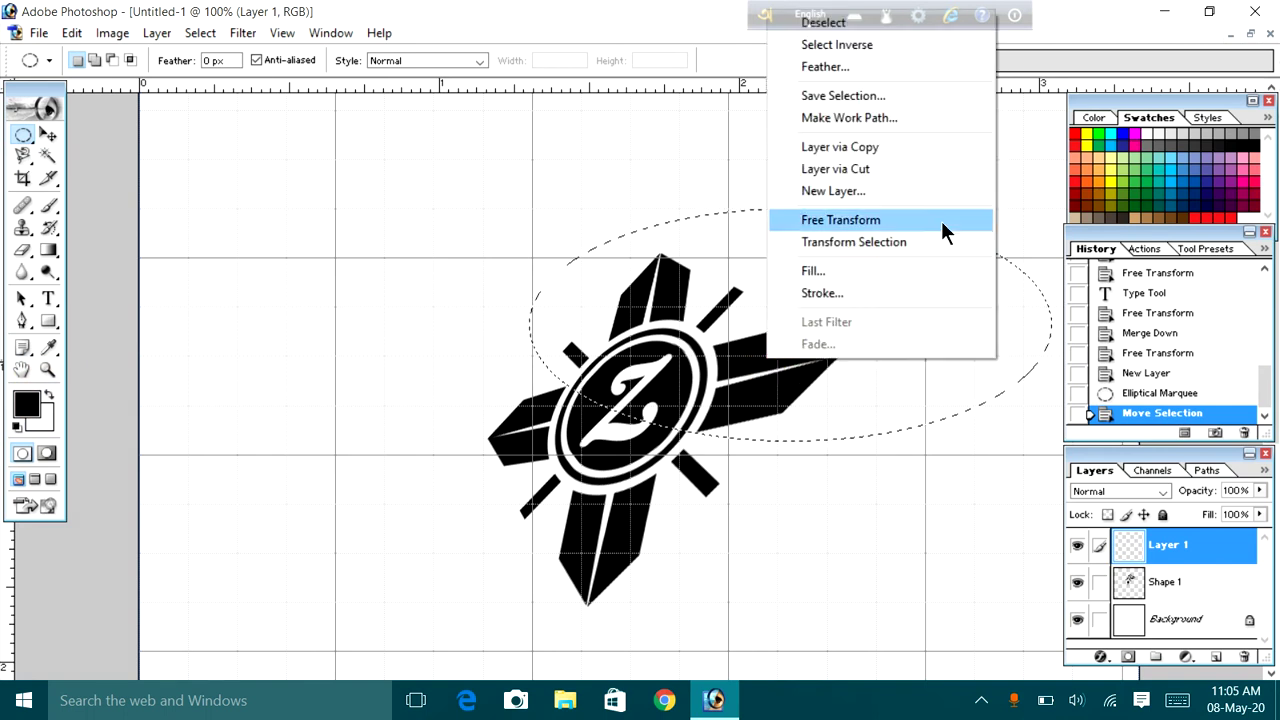
{"action": "left_click", "coordinate": [825, 272]}
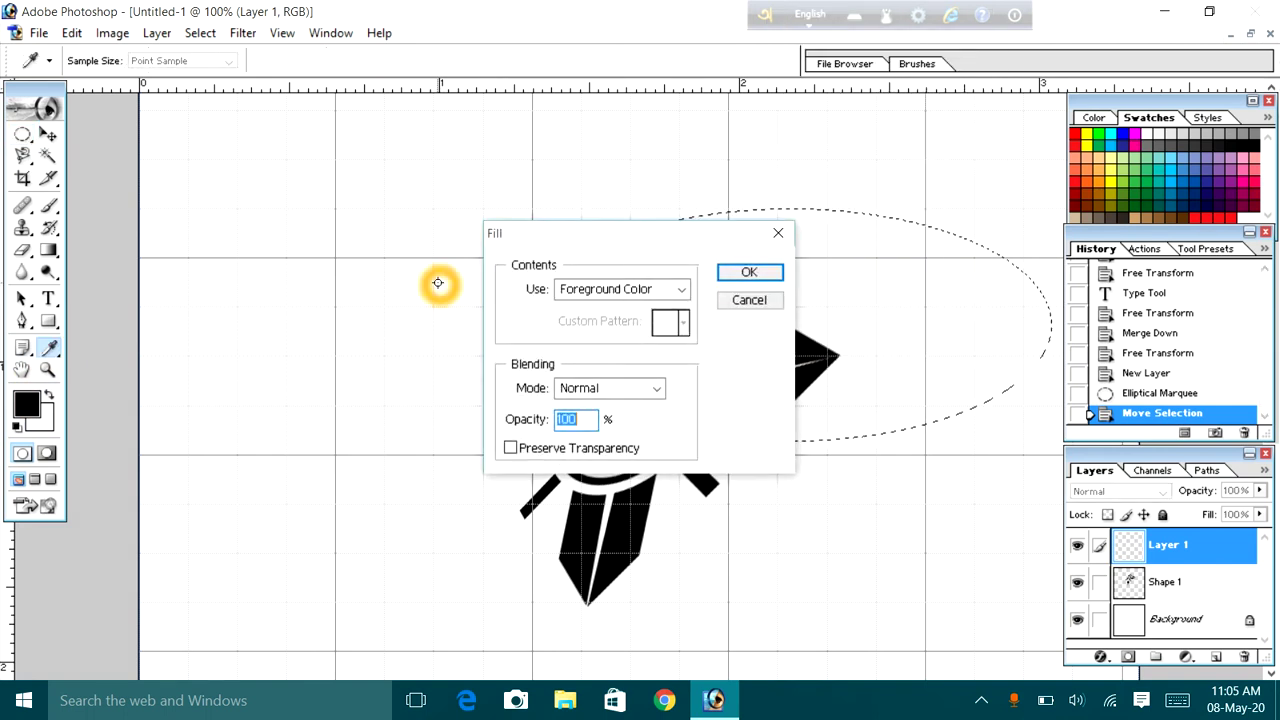
{"action": "left_click", "coordinate": [680, 288]}
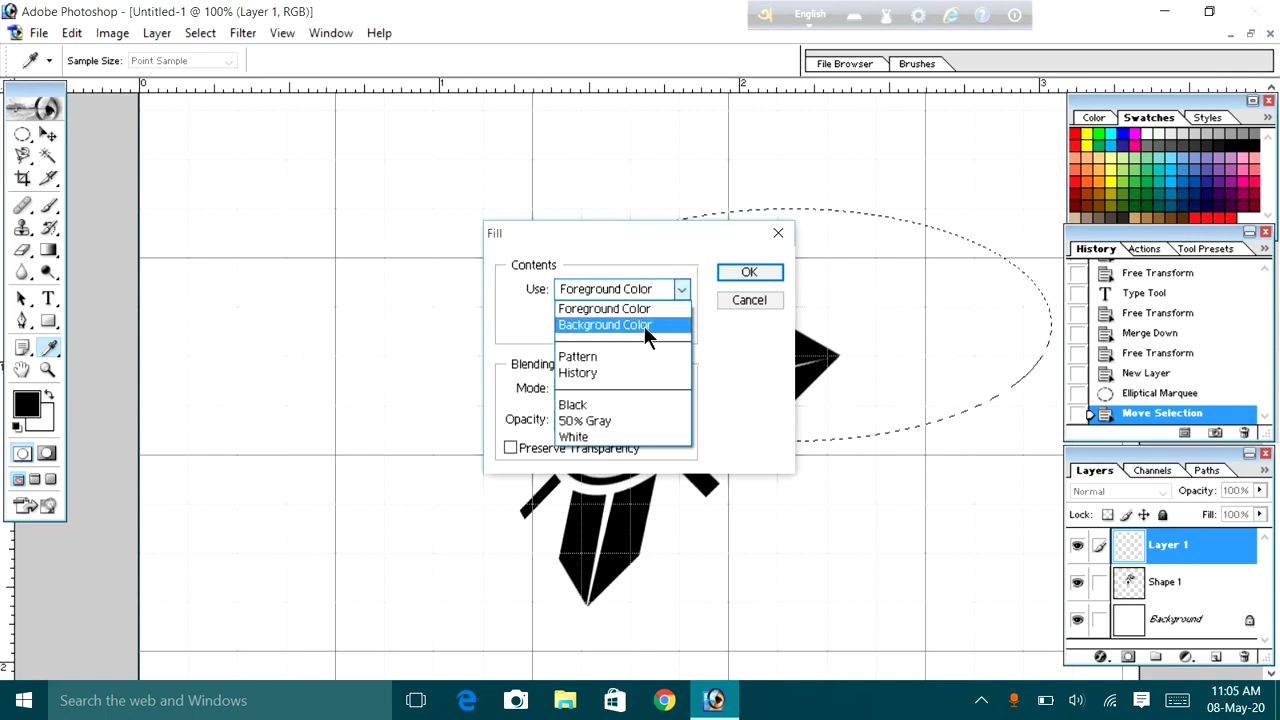
{"action": "left_click", "coordinate": [651, 326]}
{"action": "left_click", "coordinate": [767, 273]}
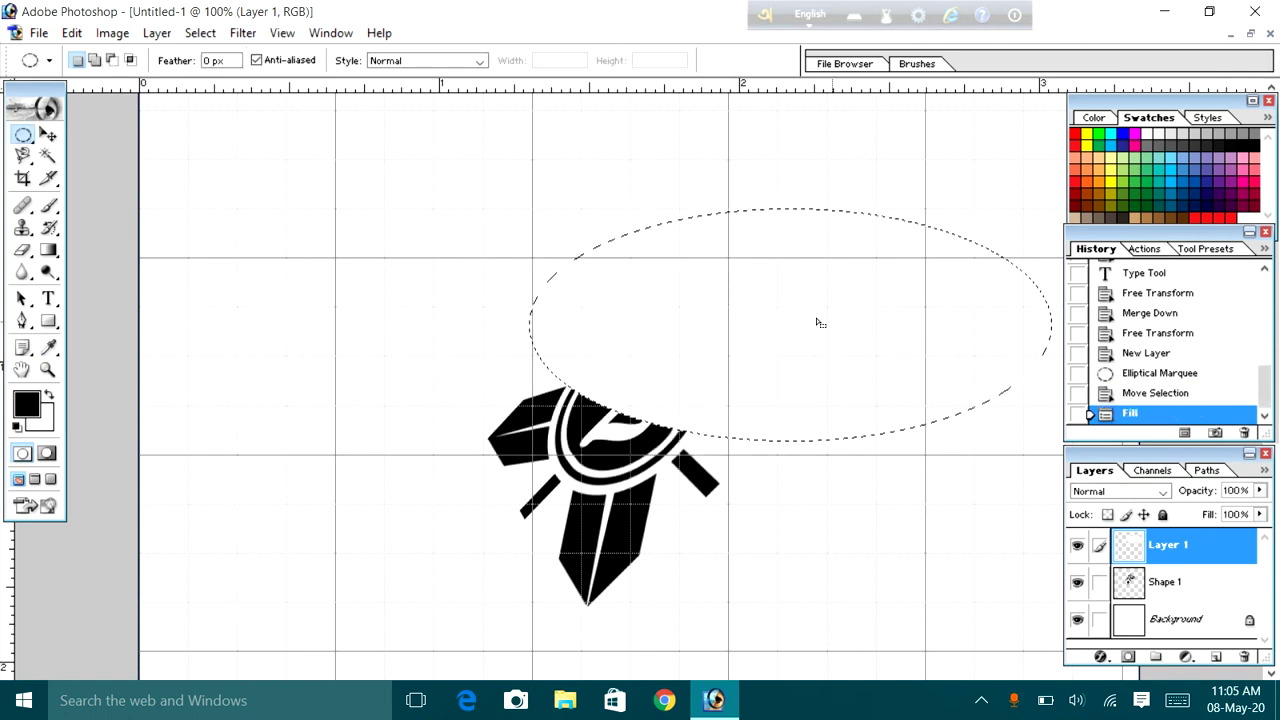
Load the emblem outline from Shape 1 as a selection and invert it
{"action": "left_click", "coordinate": [1181, 589], "text": "ctrl"}
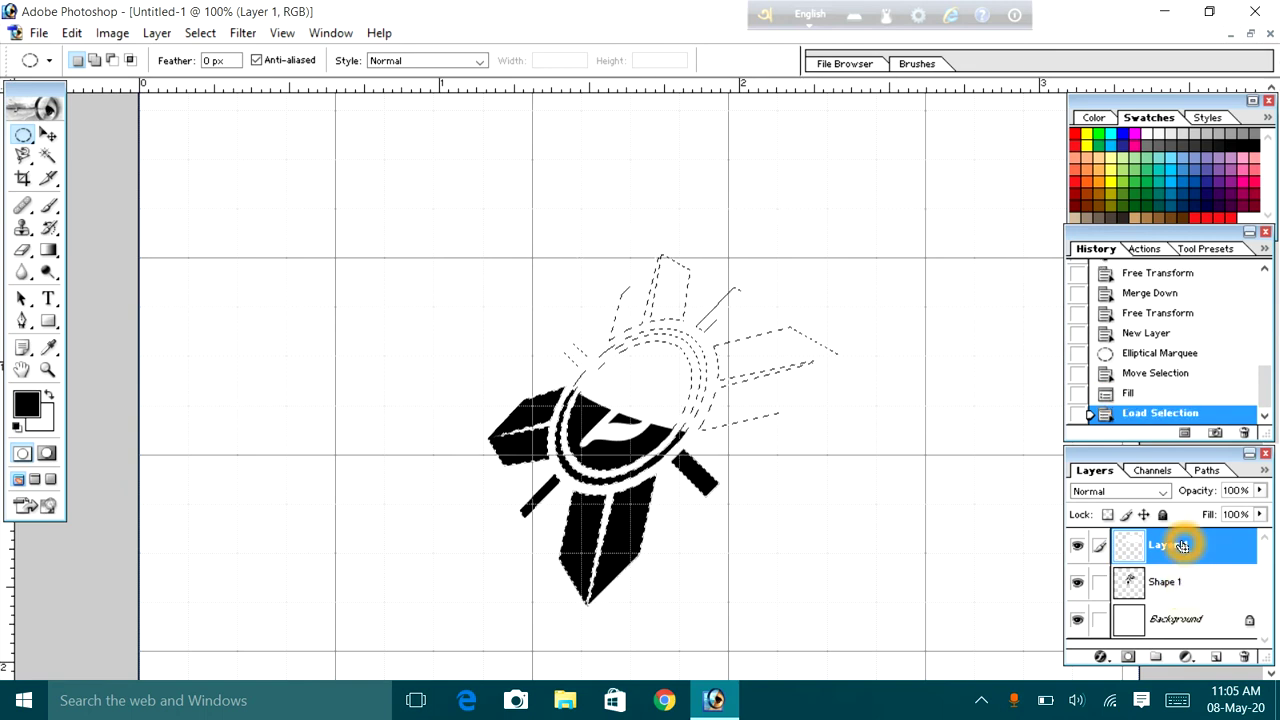
{"action": "key", "text": "ctrl+shift+i"}
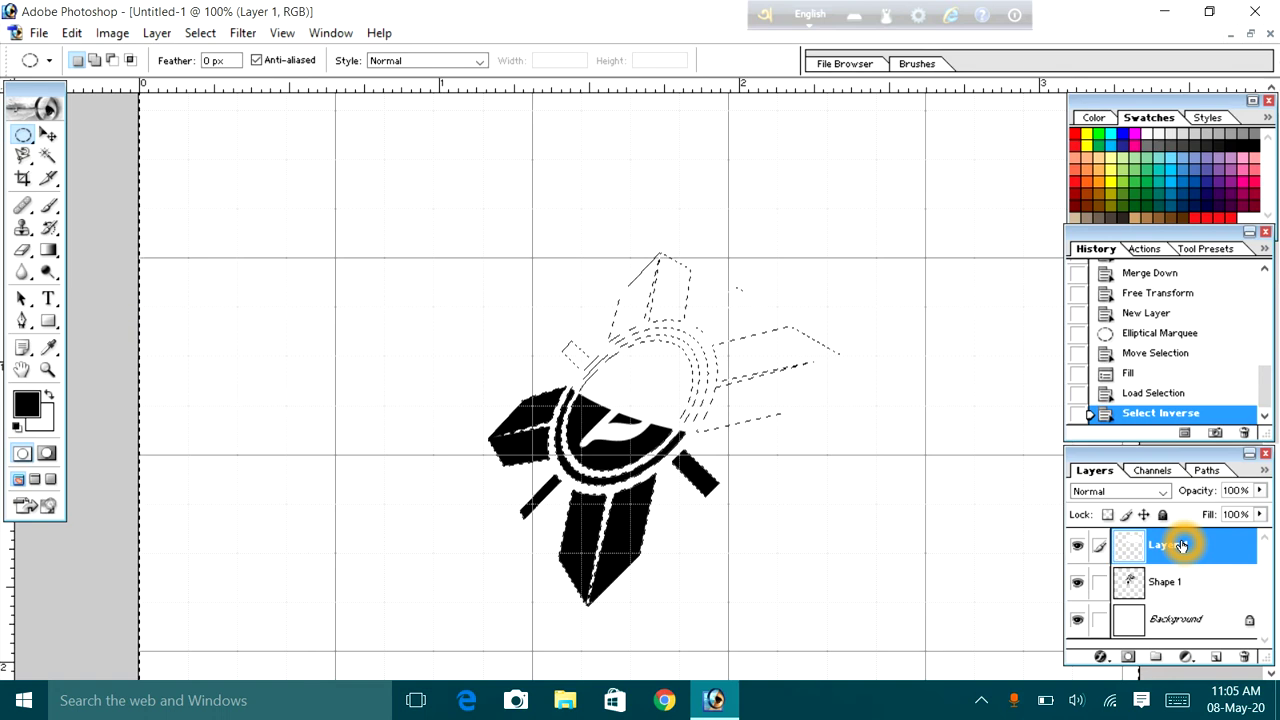
Reduce the opacity of the white ellipse on Layer 1 to 30% and clear the selection
{"action": "left_click", "coordinate": [1236, 491]}
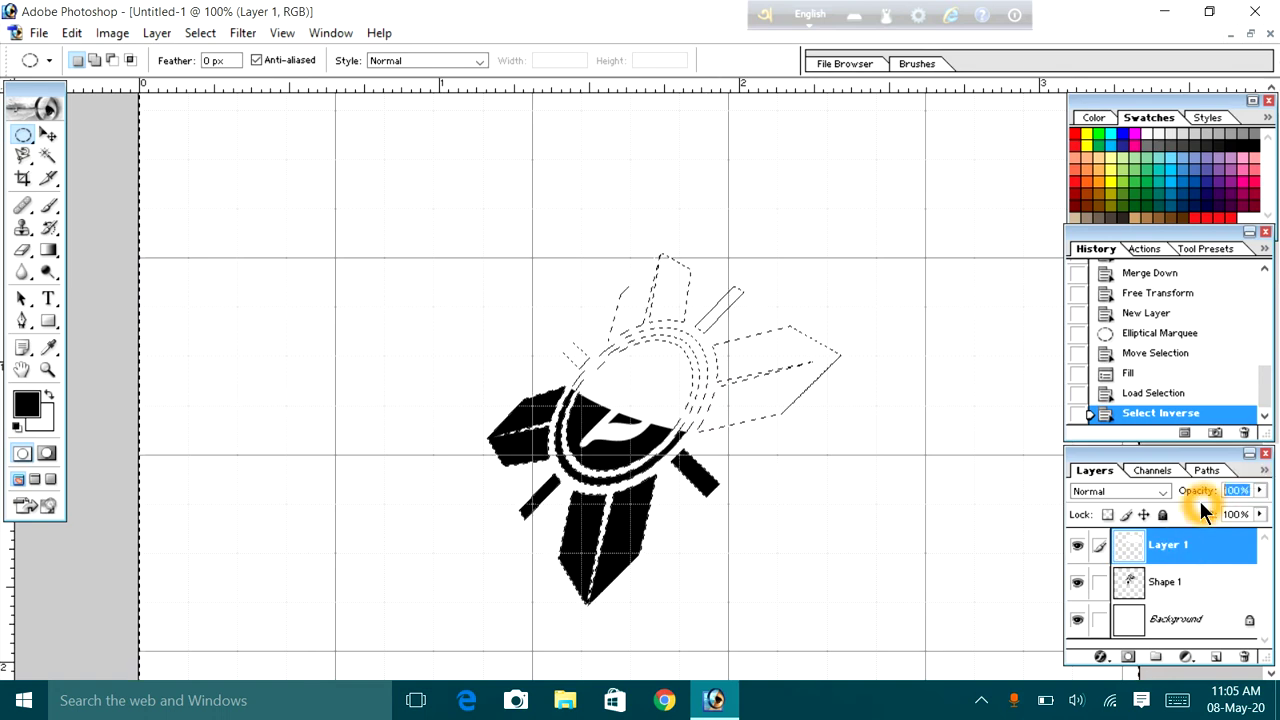
{"action": "type", "text": "0"}
{"action": "key", "text": "Return"}
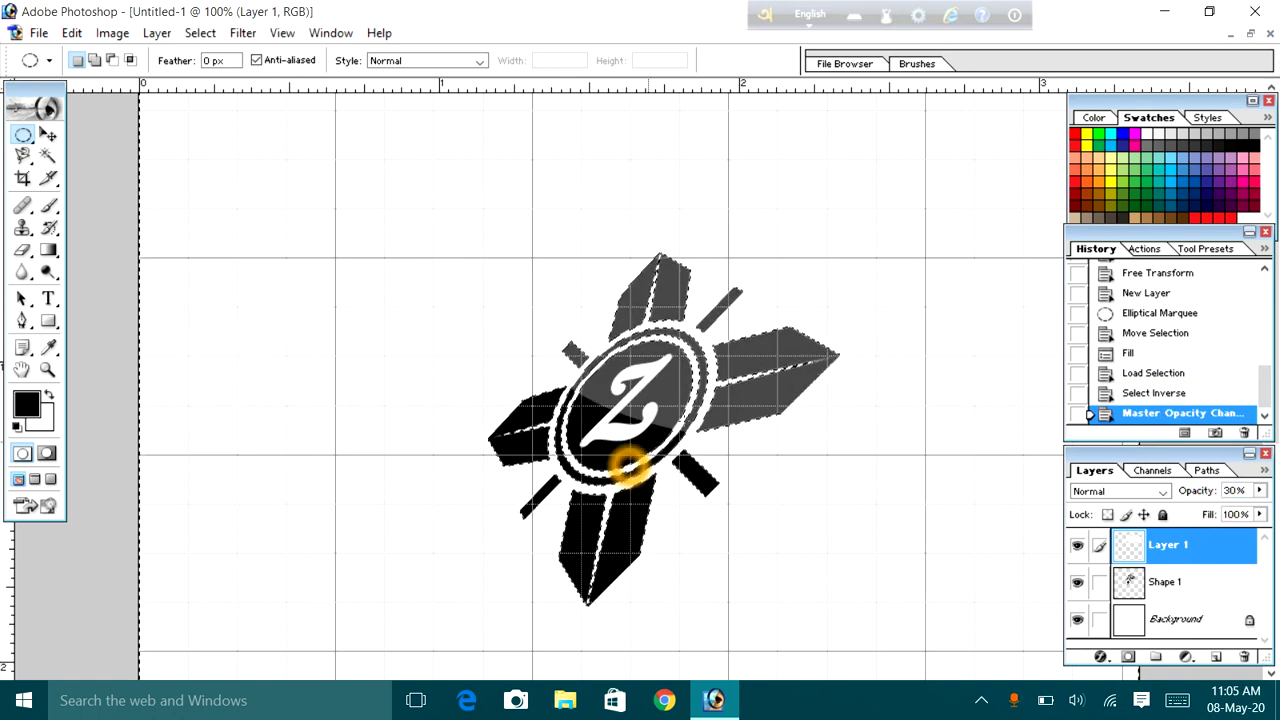
{"action": "scroll", "coordinate": [757, 471], "scroll_direction": "down", "scroll_amount": 1}
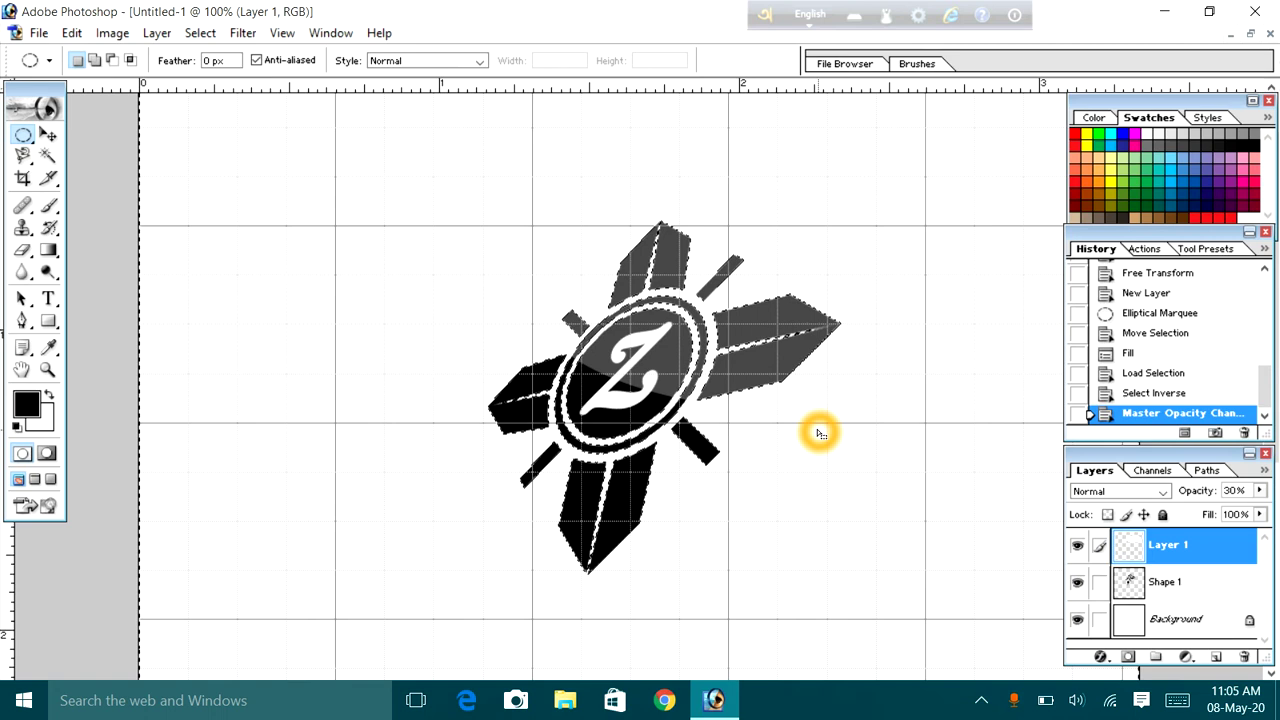
{"action": "key", "text": "ctrl+d"}
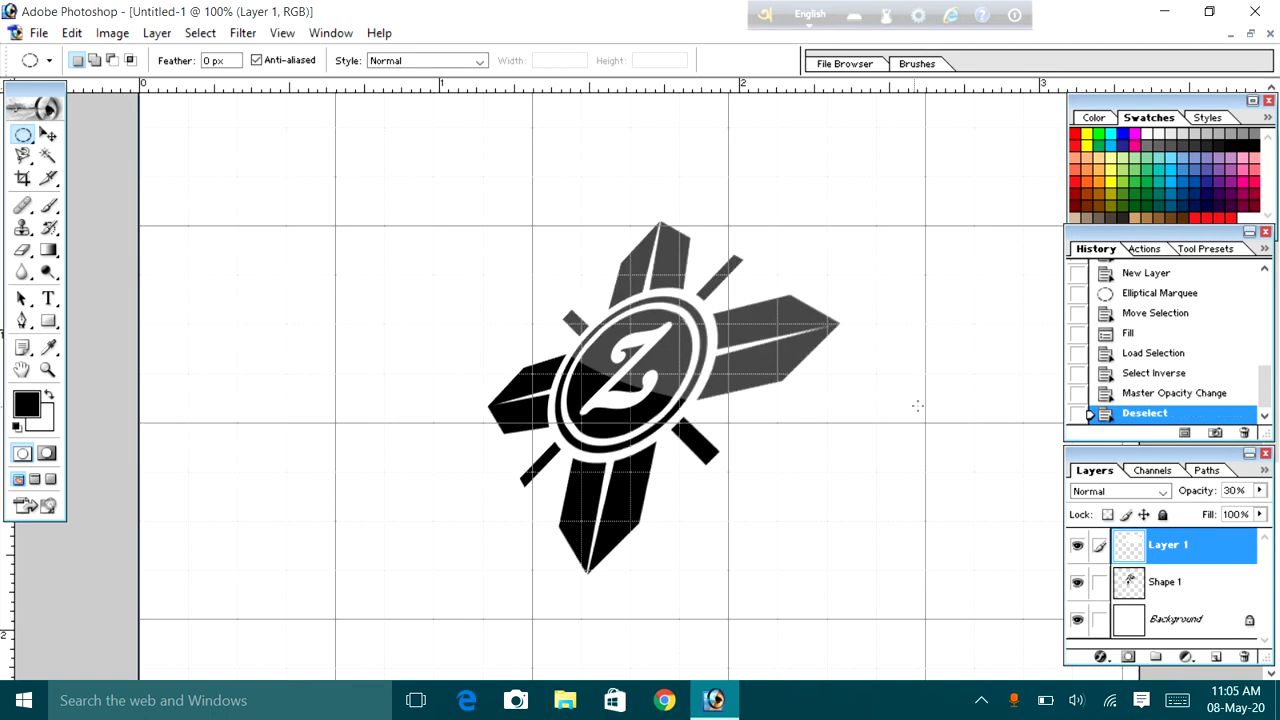
Hide the grid so the emblem stands on a plain canvas
{"action": "scroll", "coordinate": [830, 428], "scroll_direction": "down", "scroll_amount": 1}
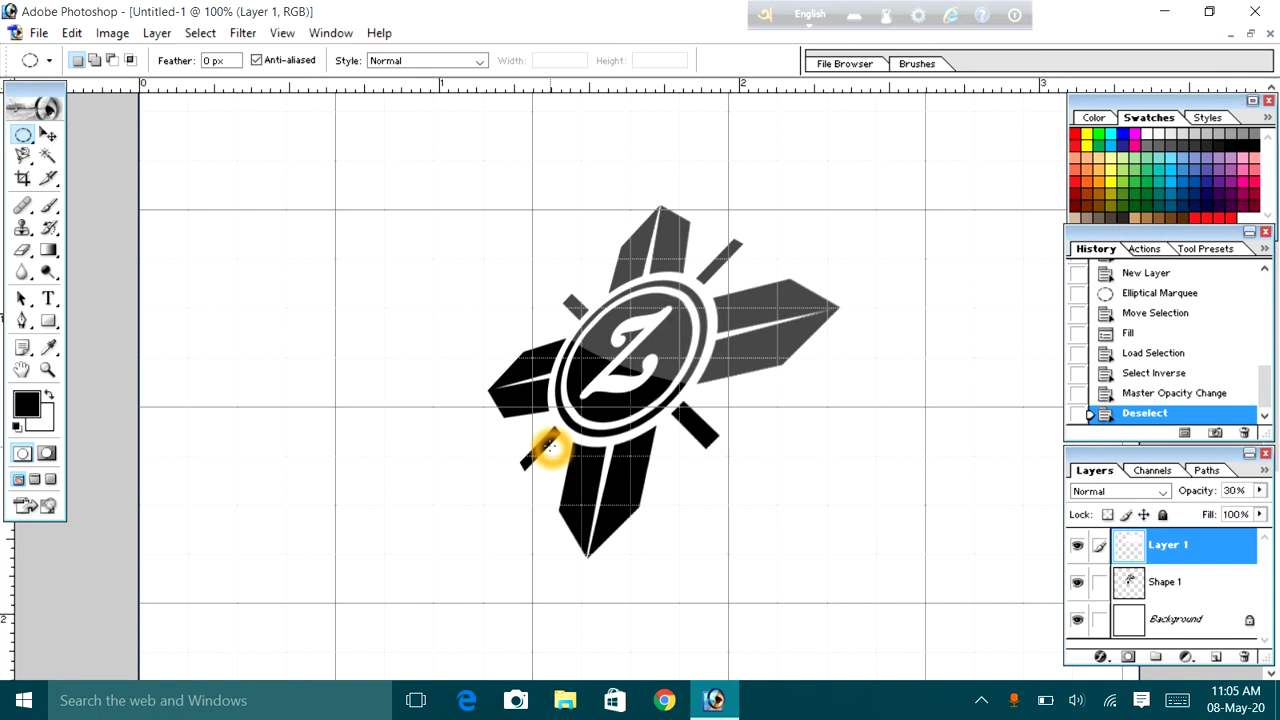
{"action": "left_click", "coordinate": [272, 34]}
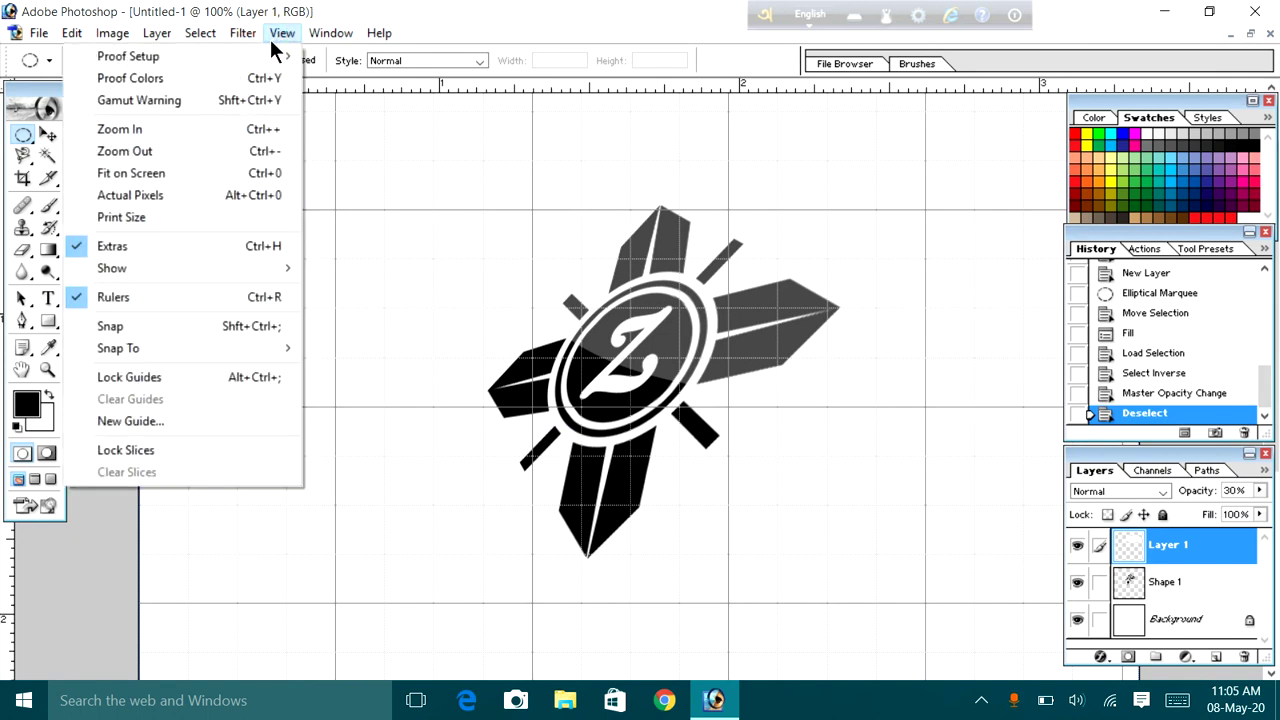
{"action": "mouse_move", "coordinate": [150, 270]}
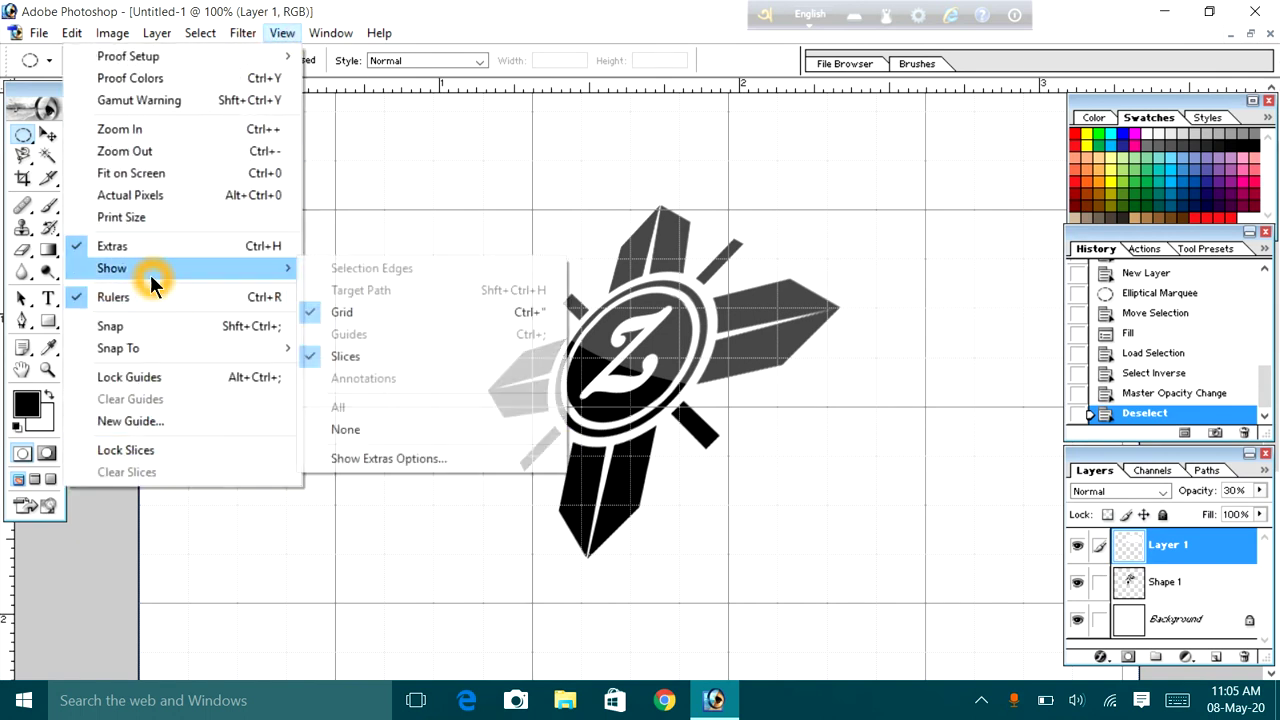
{"action": "left_click", "coordinate": [380, 320]}
{"action": "scroll", "coordinate": [883, 489], "scroll_direction": "down", "scroll_amount": 5}
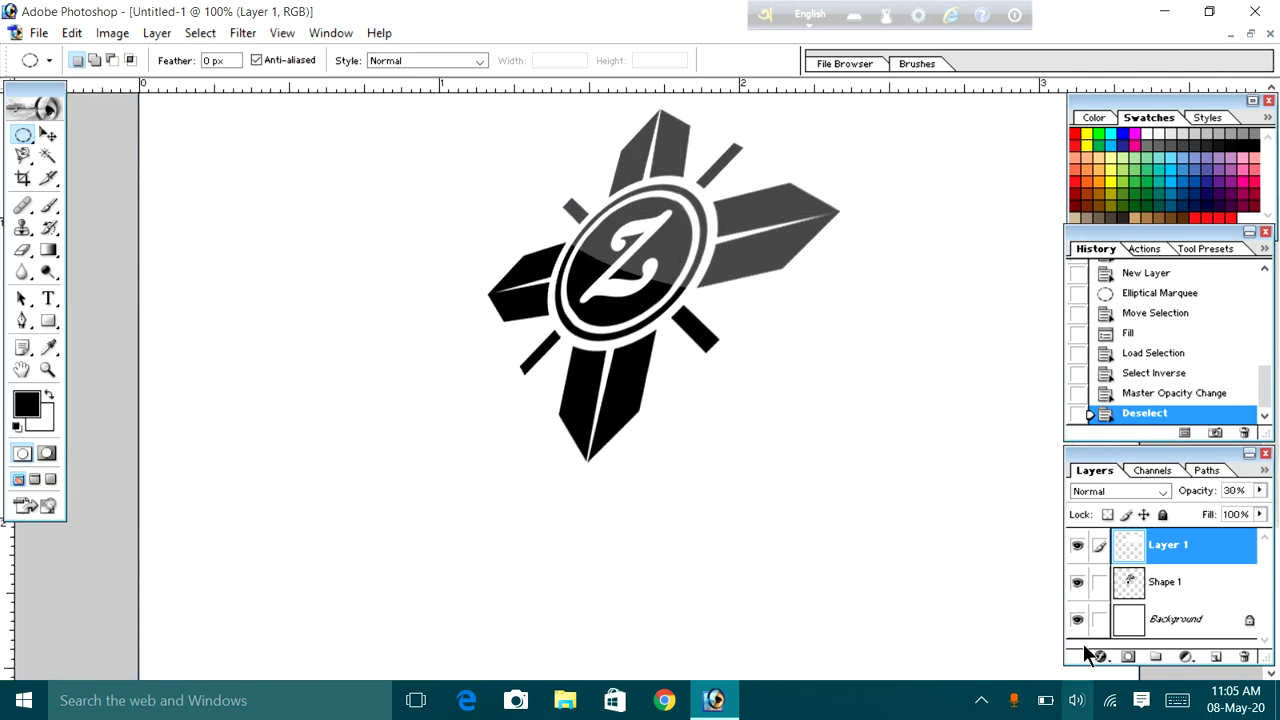
Merge Layer 1 down into Shape 1 and add a new empty layer for painting with the Brush tool
{"action": "left_click", "coordinate": [1163, 566]}
{"action": "key", "text": "ctrl+e"}
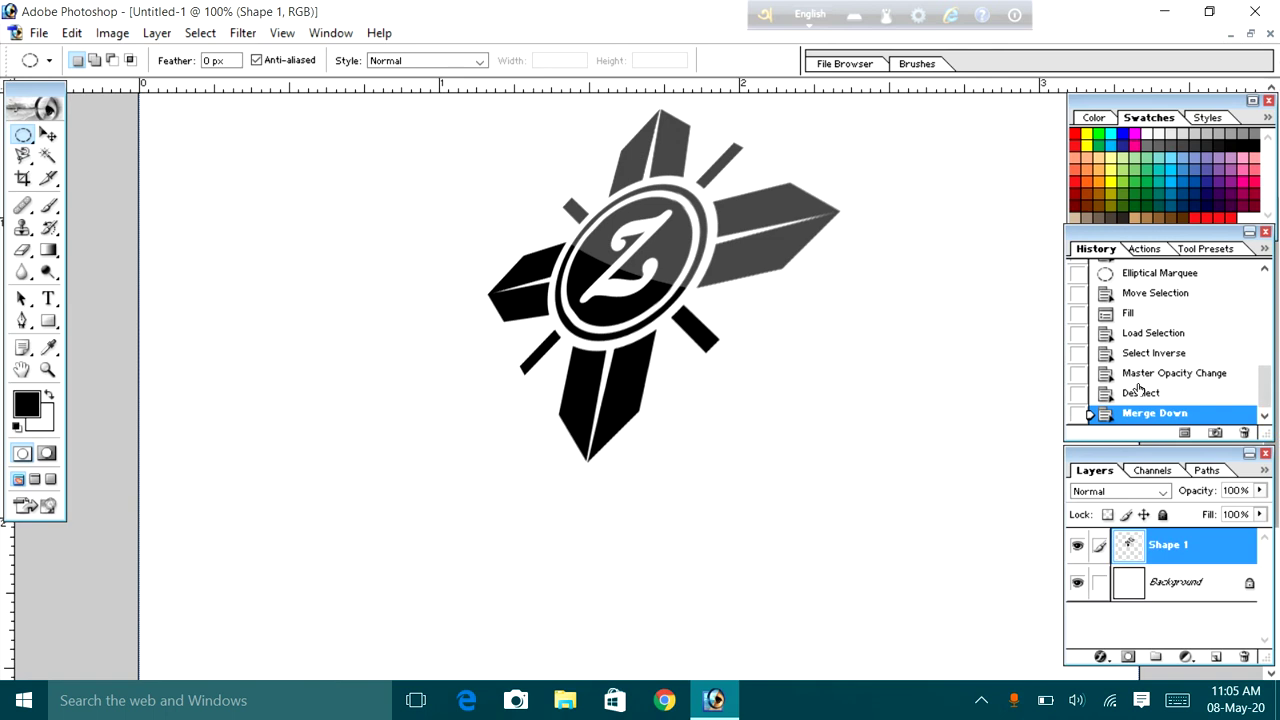
{"action": "left_click", "coordinate": [1216, 656]}
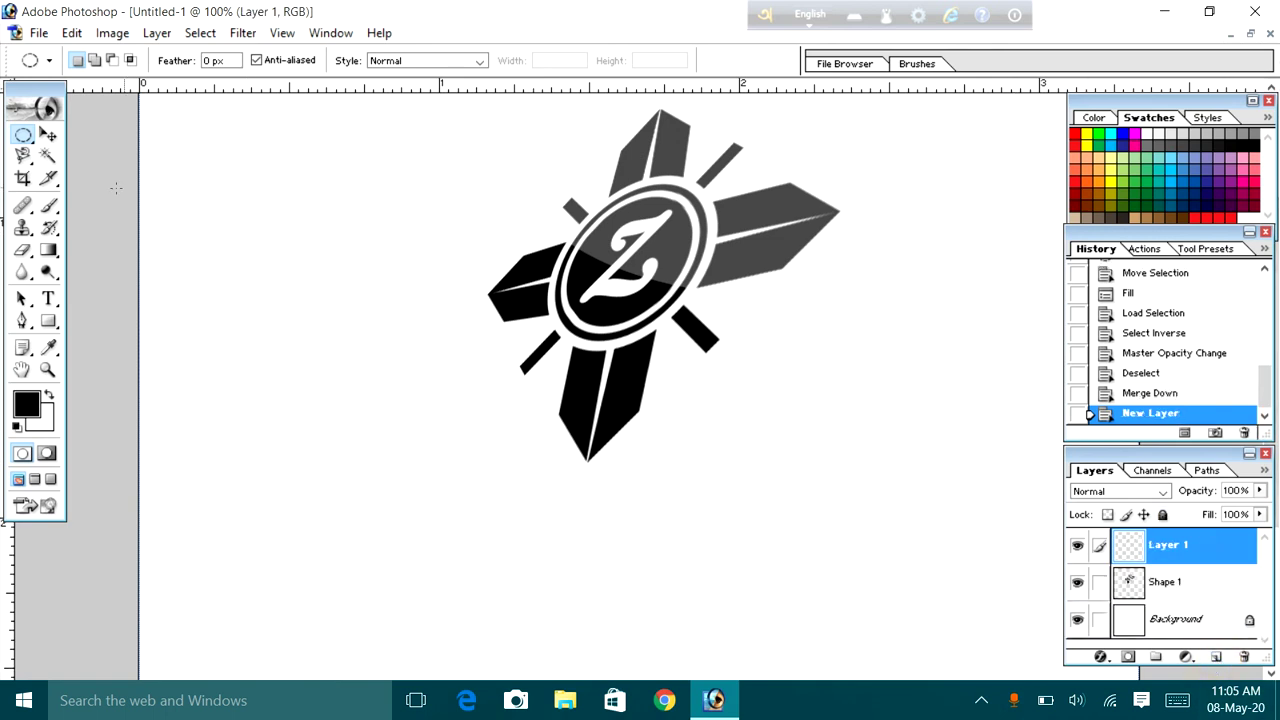
{"action": "left_click_drag", "start_coordinate": [48, 205], "coordinate": [100, 197]}
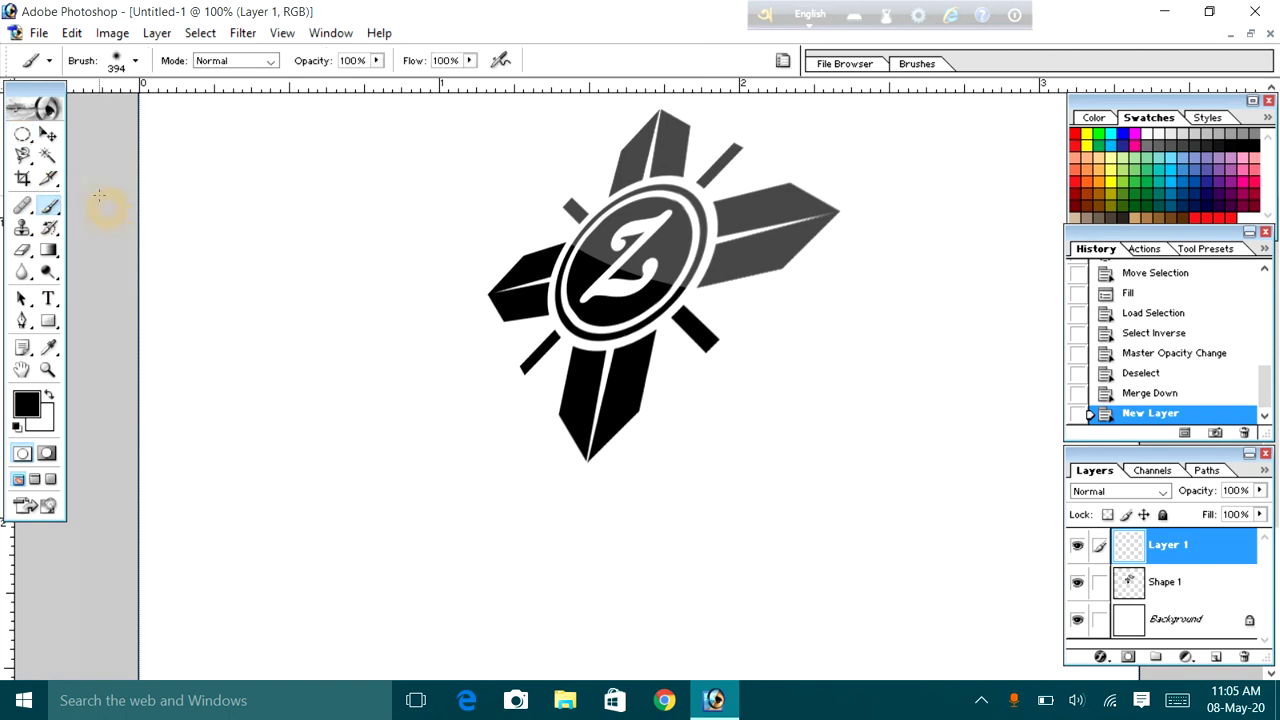
{"action": "left_click", "coordinate": [136, 60]}
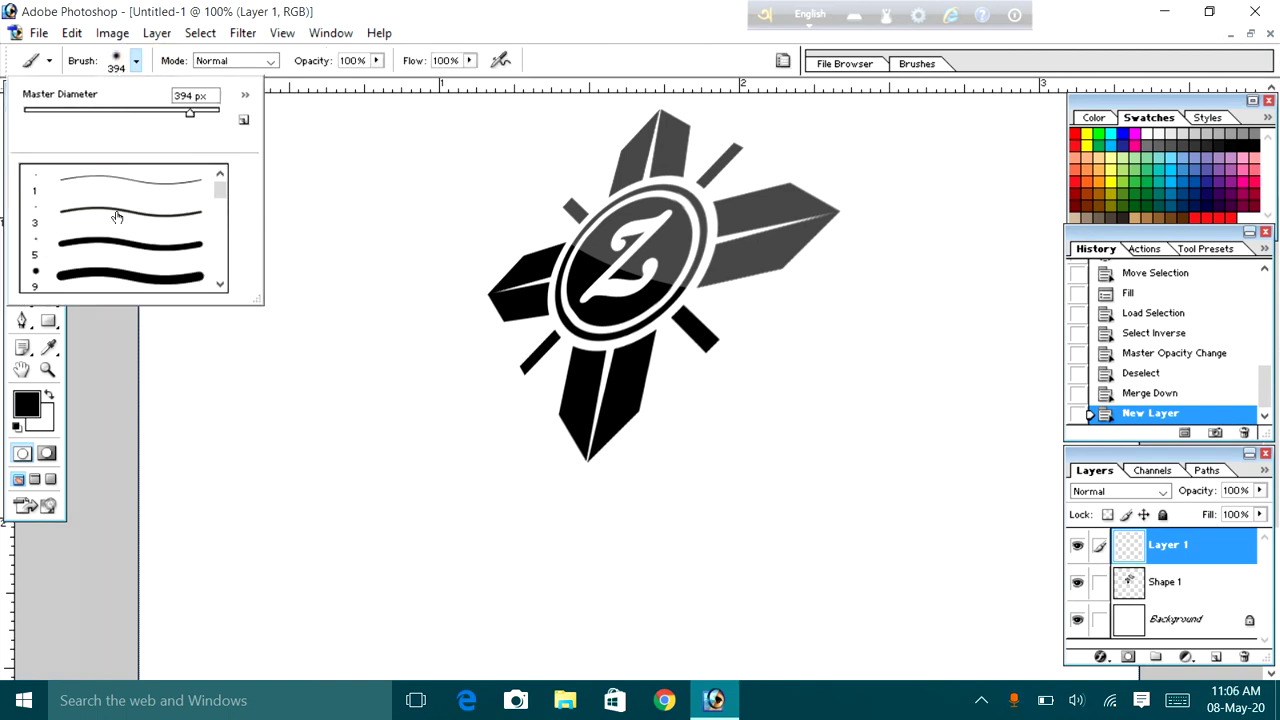
{"action": "left_click", "coordinate": [283, 182]}
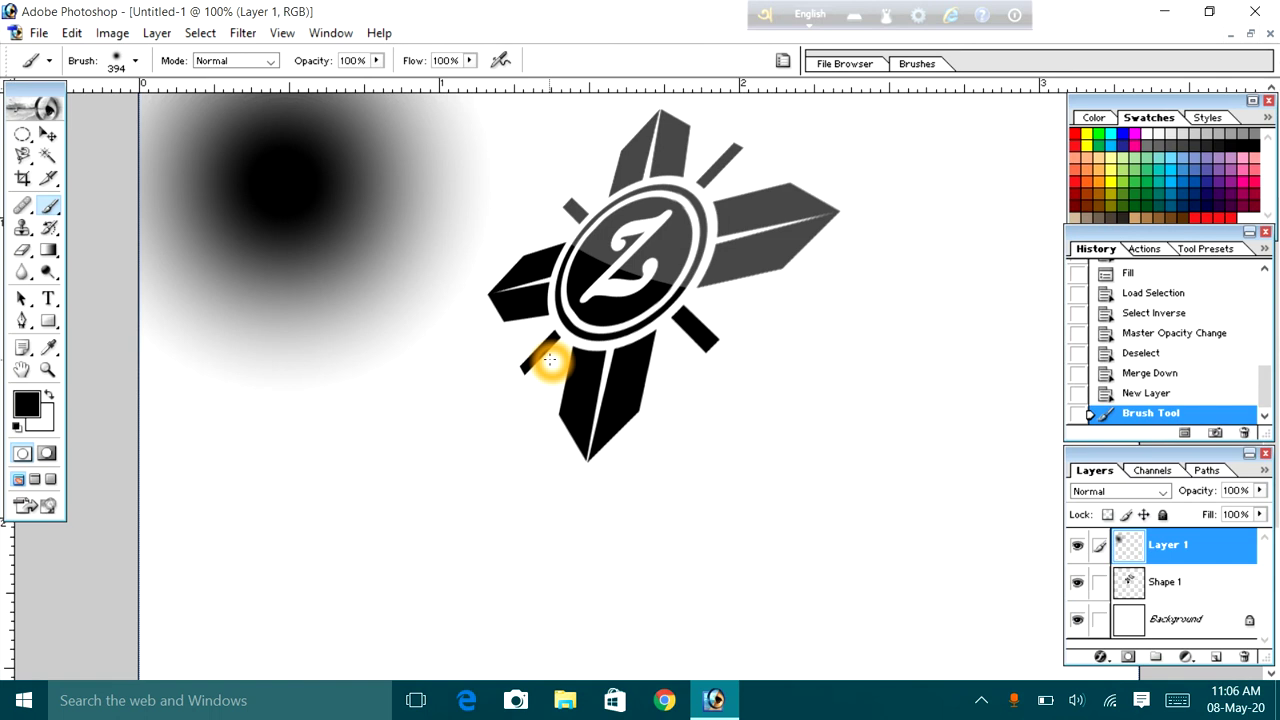
{"action": "key", "text": "ctrl+z"}
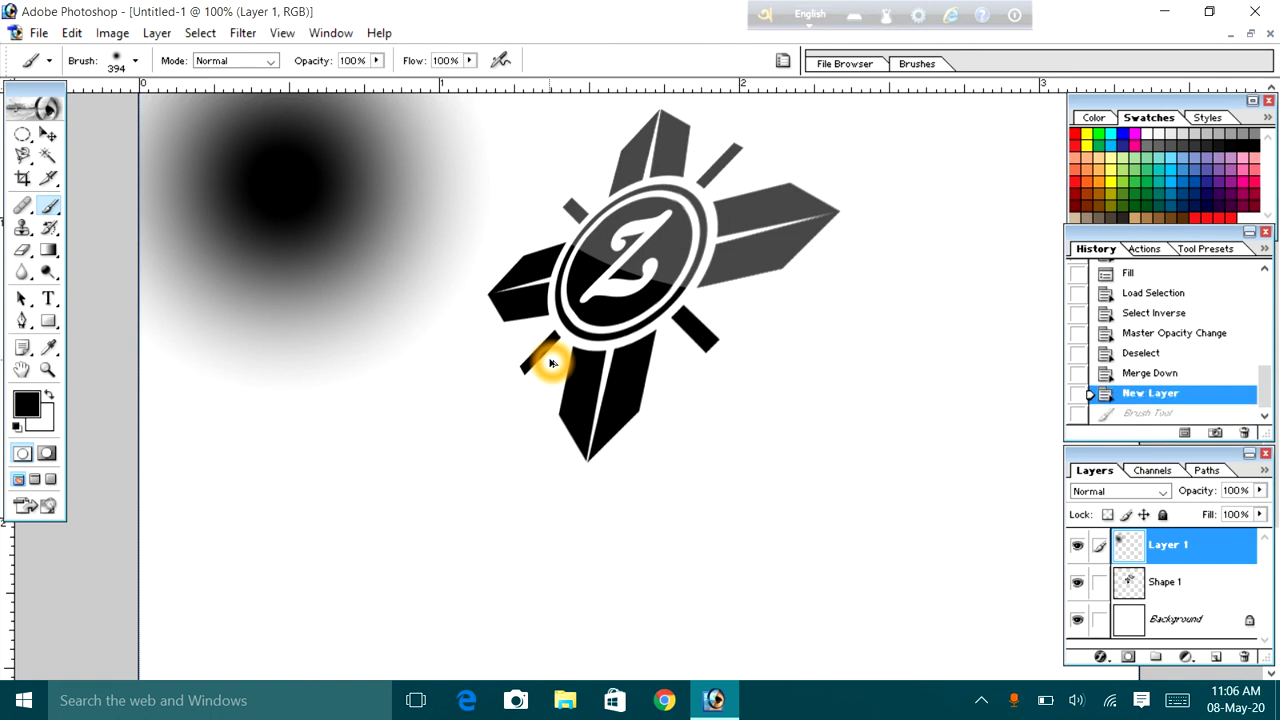
Paint a single soft black dab with the 394 px brush on the new layer, below the emblem's lower tip
{"action": "scroll", "coordinate": [570, 400], "scroll_direction": "down", "scroll_amount": 5}
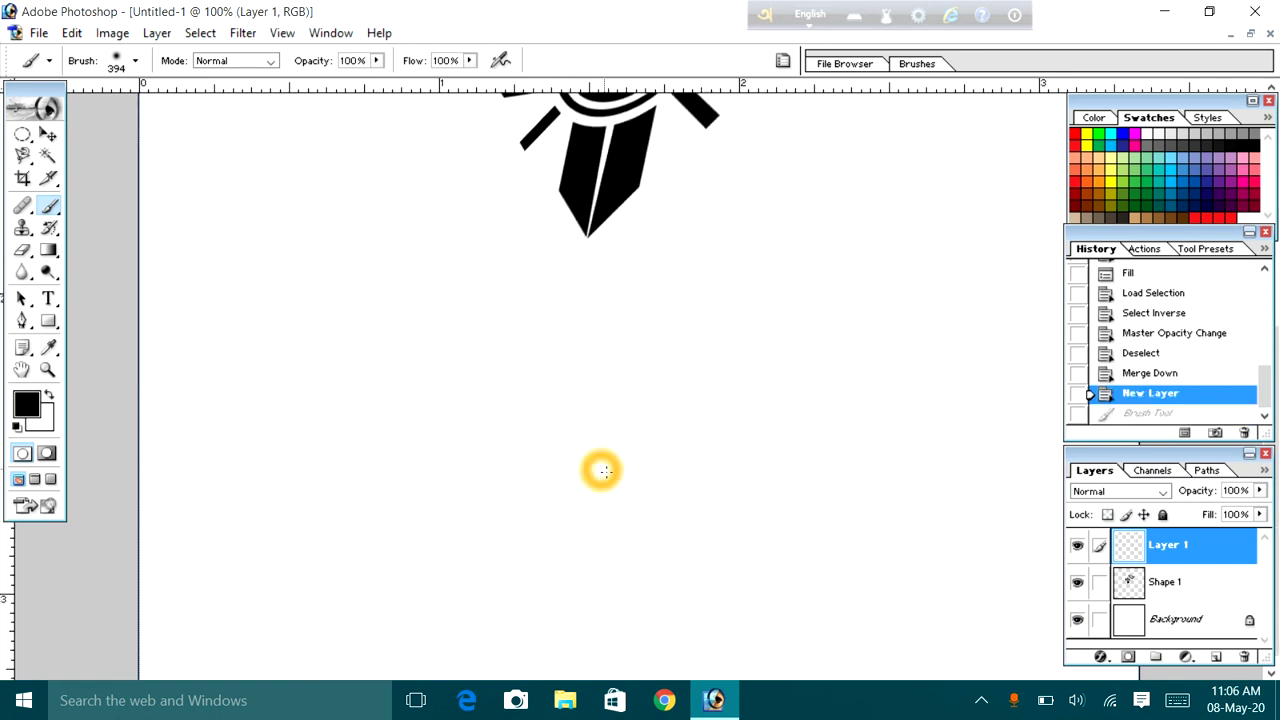
{"action": "left_click", "coordinate": [588, 475]}
{"action": "left_click", "coordinate": [739, 350]}
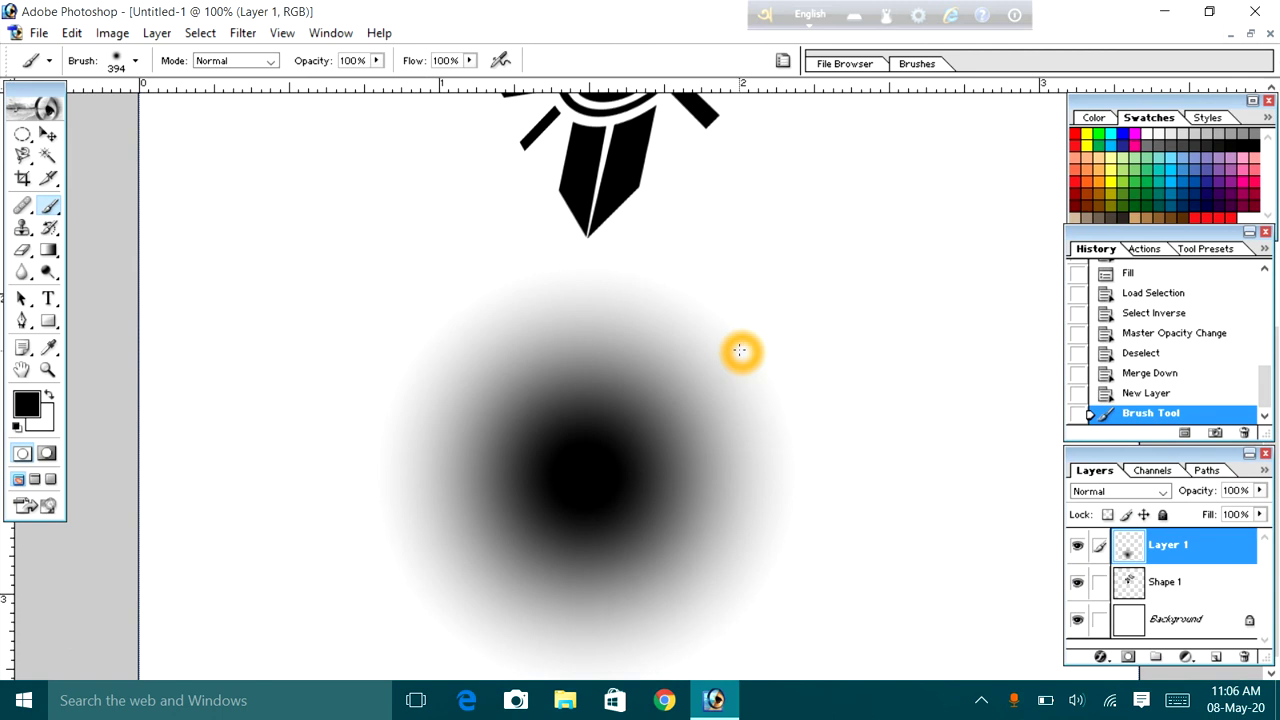
Free Transform the black dab to 75% width and 5.5% height, placing it as a flat shadow just beneath the emblem's lower tip
{"action": "key", "text": "ctrl+t"}
{"action": "scroll", "coordinate": [700, 303], "scroll_direction": "down", "scroll_amount": 1}
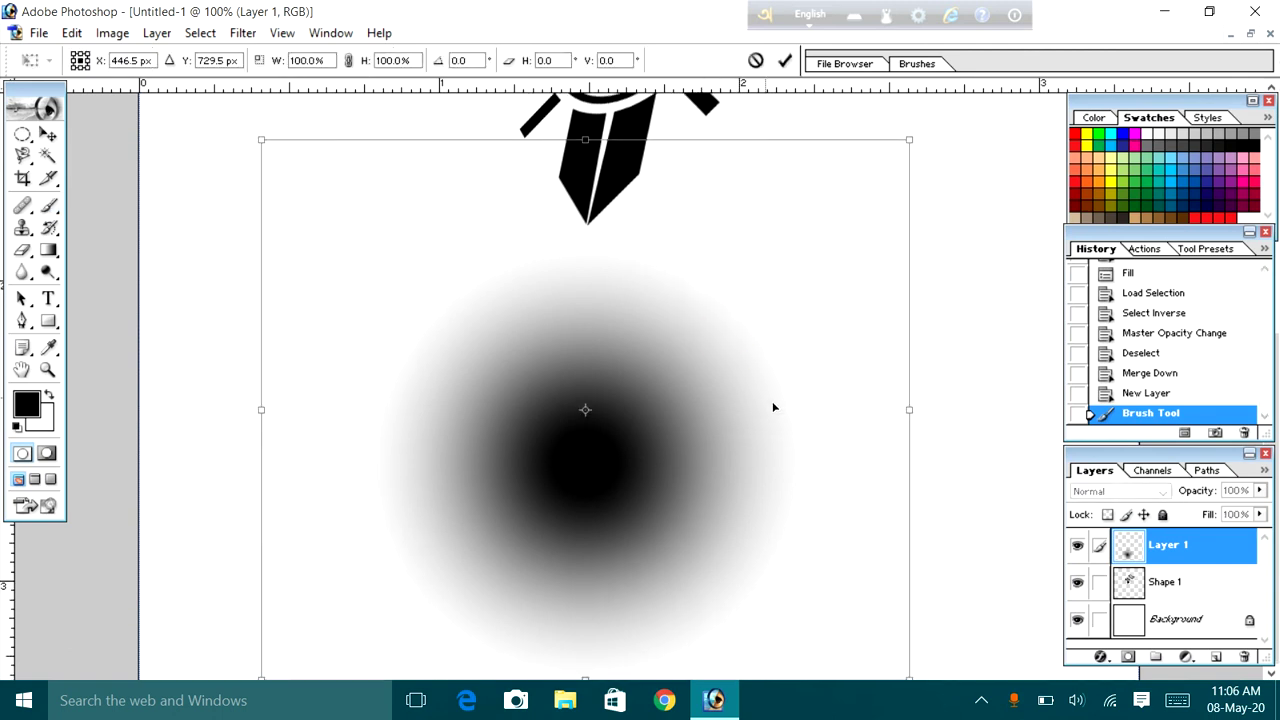
{"action": "mouse_move", "coordinate": [909, 678]}
{"action": "left_mouse_down"}
{"action": "mouse_move", "coordinate": [743, 207]}
{"action": "mouse_move", "coordinate": [746, 164]}
{"action": "left_mouse_up"}
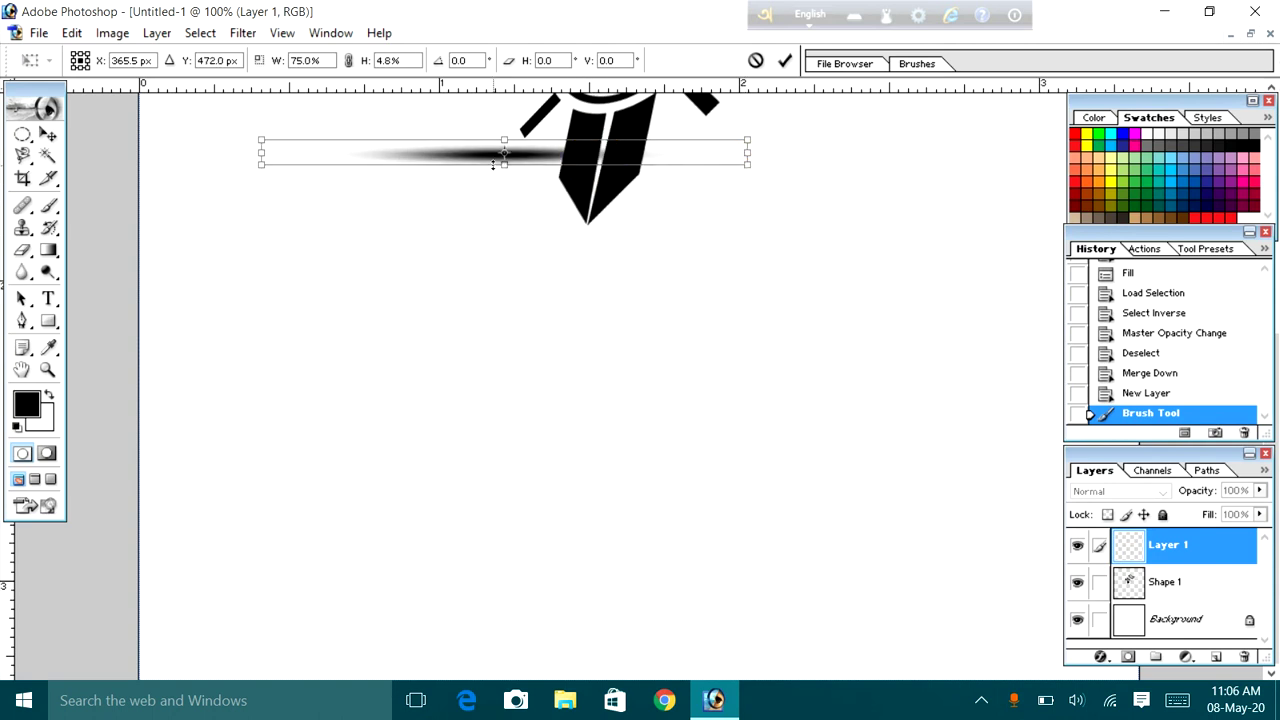
{"action": "left_click_drag", "start_coordinate": [505, 154], "coordinate": [578, 193]}
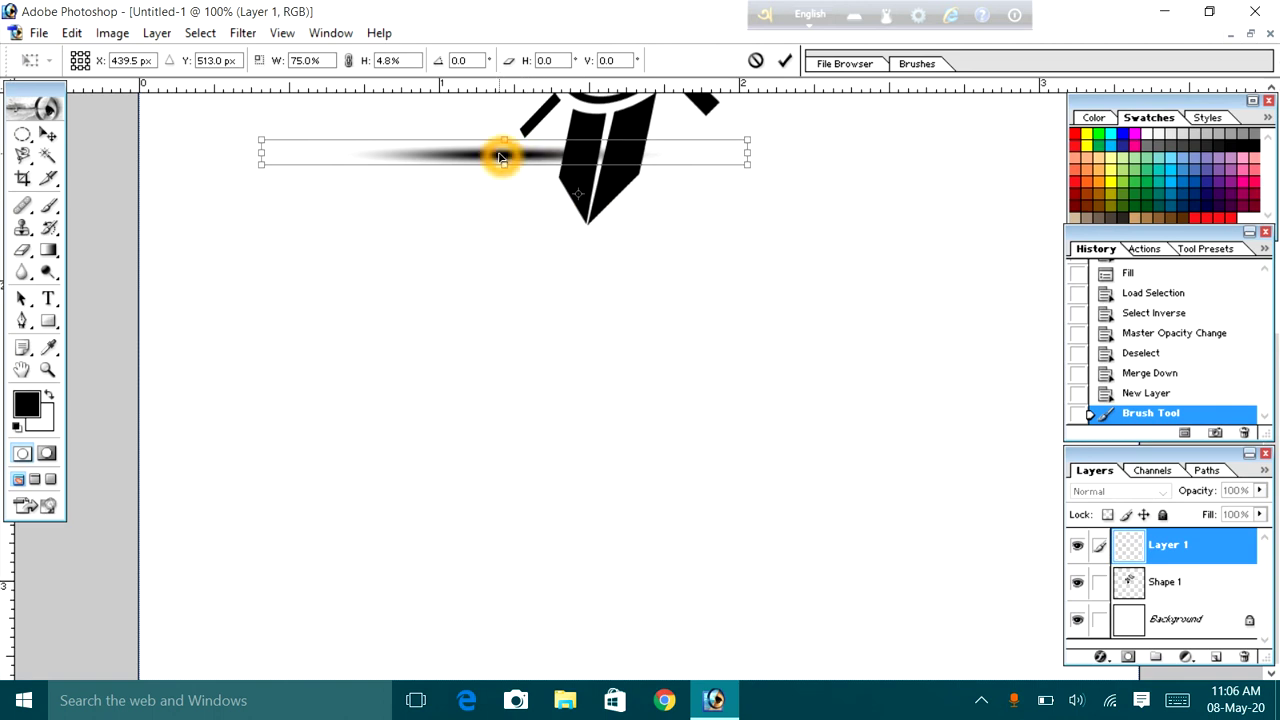
{"action": "mouse_move", "coordinate": [503, 155]}
{"action": "left_mouse_down"}
{"action": "mouse_move", "coordinate": [510, 168]}
{"action": "mouse_move", "coordinate": [527, 158]}
{"action": "mouse_move", "coordinate": [509, 166]}
{"action": "mouse_move", "coordinate": [517, 157]}
{"action": "mouse_move", "coordinate": [580, 287]}
{"action": "mouse_move", "coordinate": [594, 249]}
{"action": "left_mouse_up"}
{"action": "scroll", "coordinate": [684, 572], "scroll_direction": "up", "scroll_amount": 3}
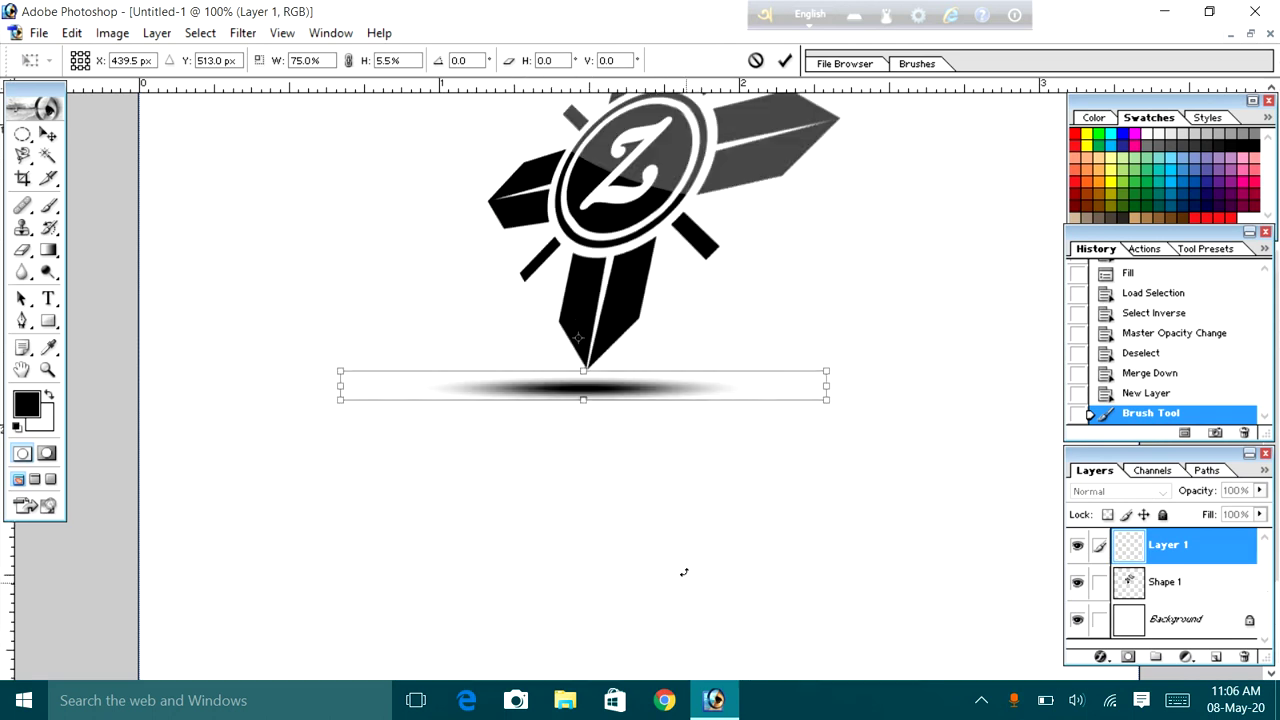
{"action": "scroll", "coordinate": [684, 572], "scroll_direction": "up", "scroll_amount": 2}
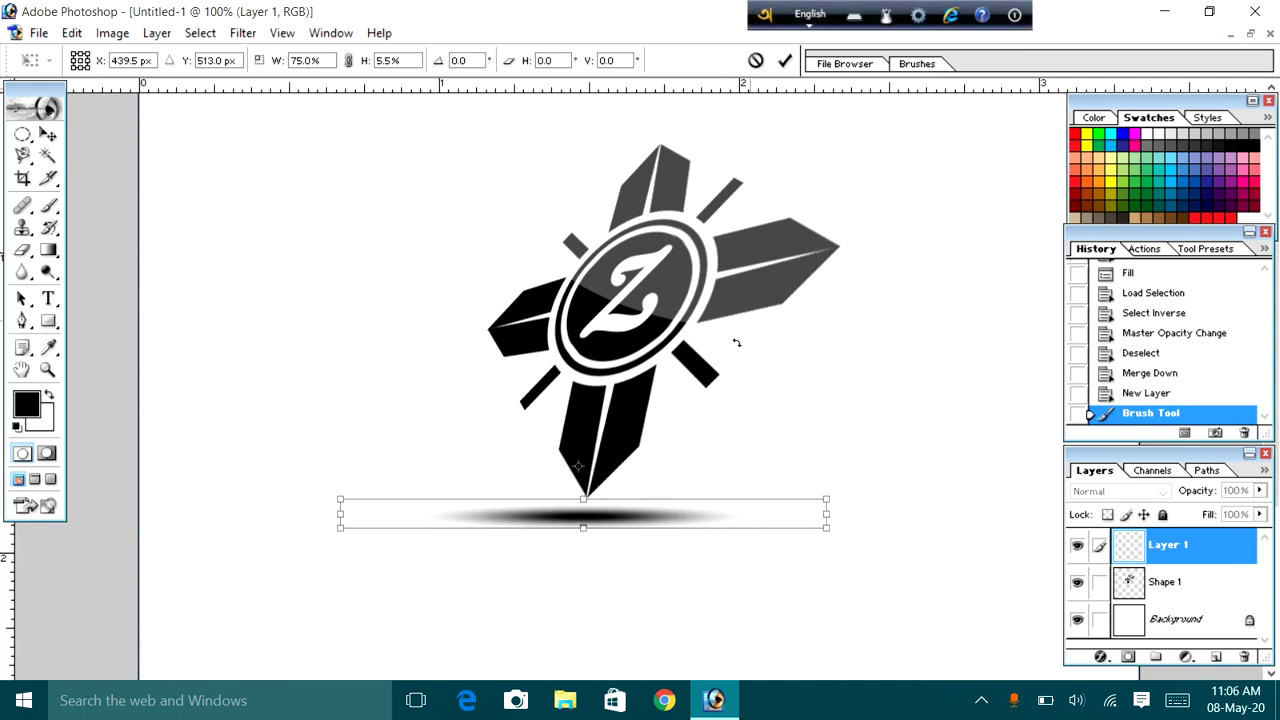
{"action": "left_click", "coordinate": [785, 60]}
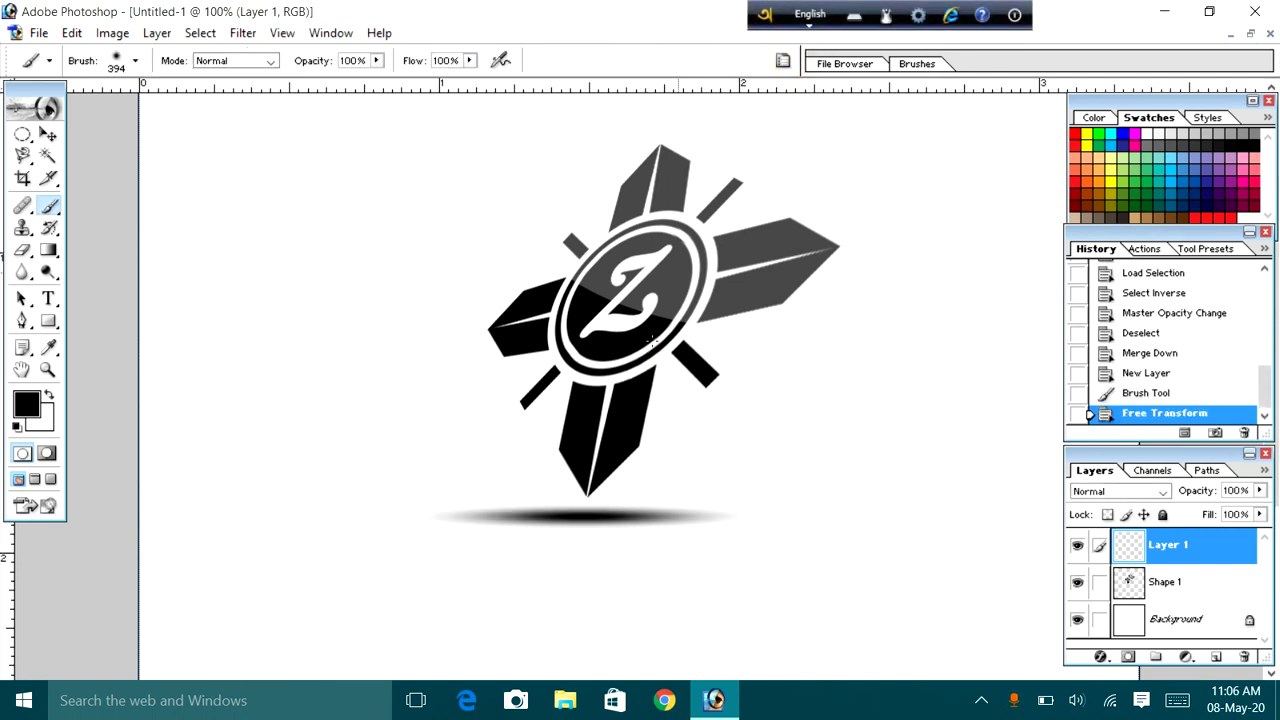
{"action": "scroll", "coordinate": [755, 410], "scroll_direction": "up", "scroll_amount": 2}
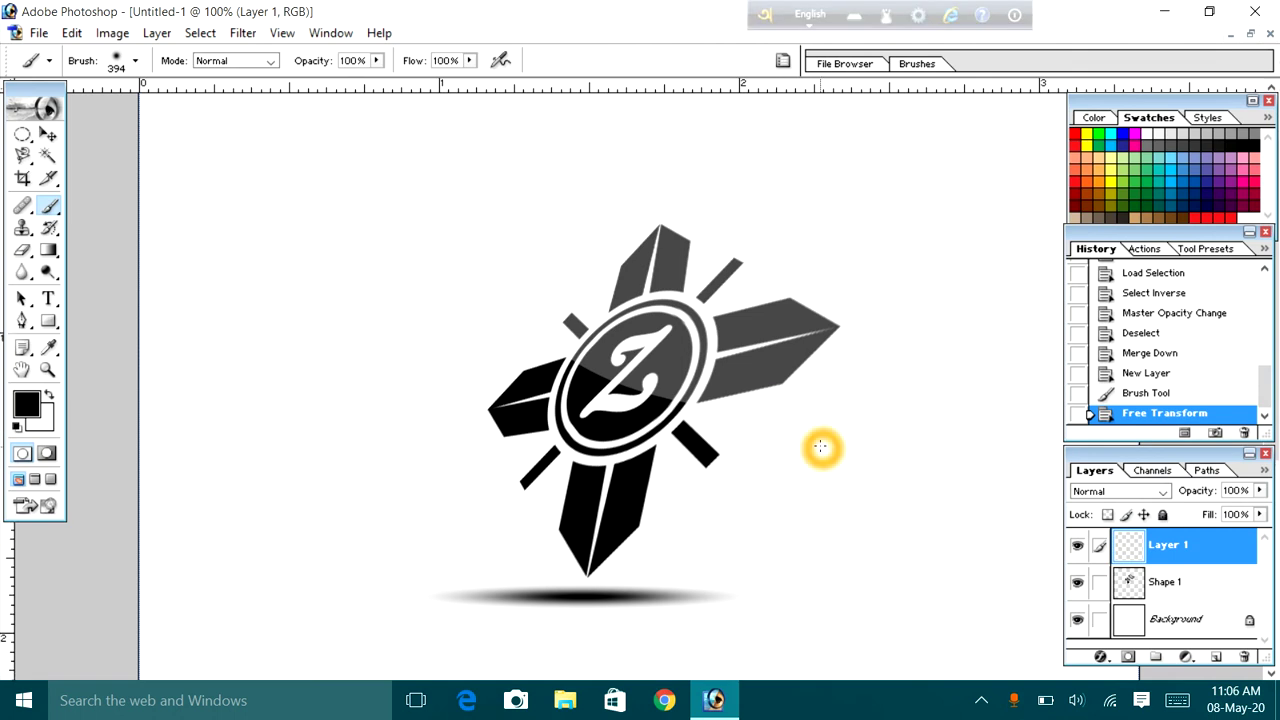
Save a JPEG copy of the logo as "ZAMI 3" in the Pictures folder, at Medium quality 5 with the Baseline ("Standard") option
{"action": "left_click", "coordinate": [39, 33]}
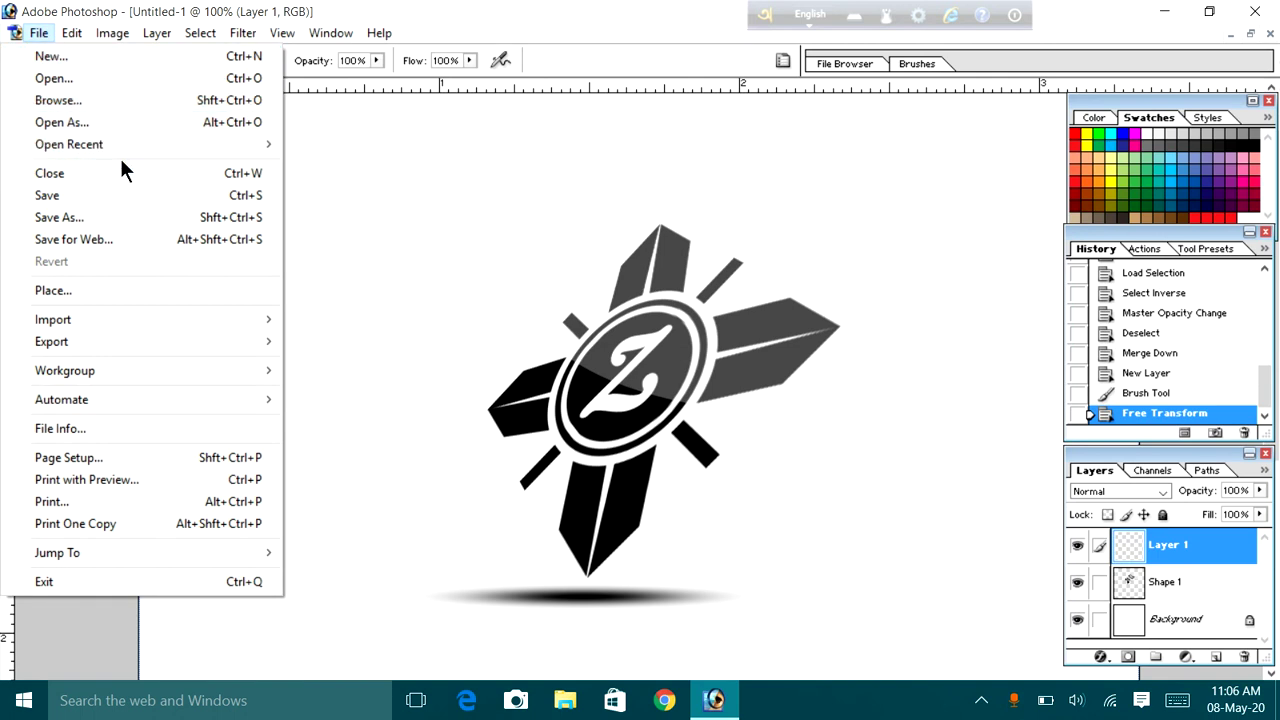
{"action": "left_click", "coordinate": [85, 200]}
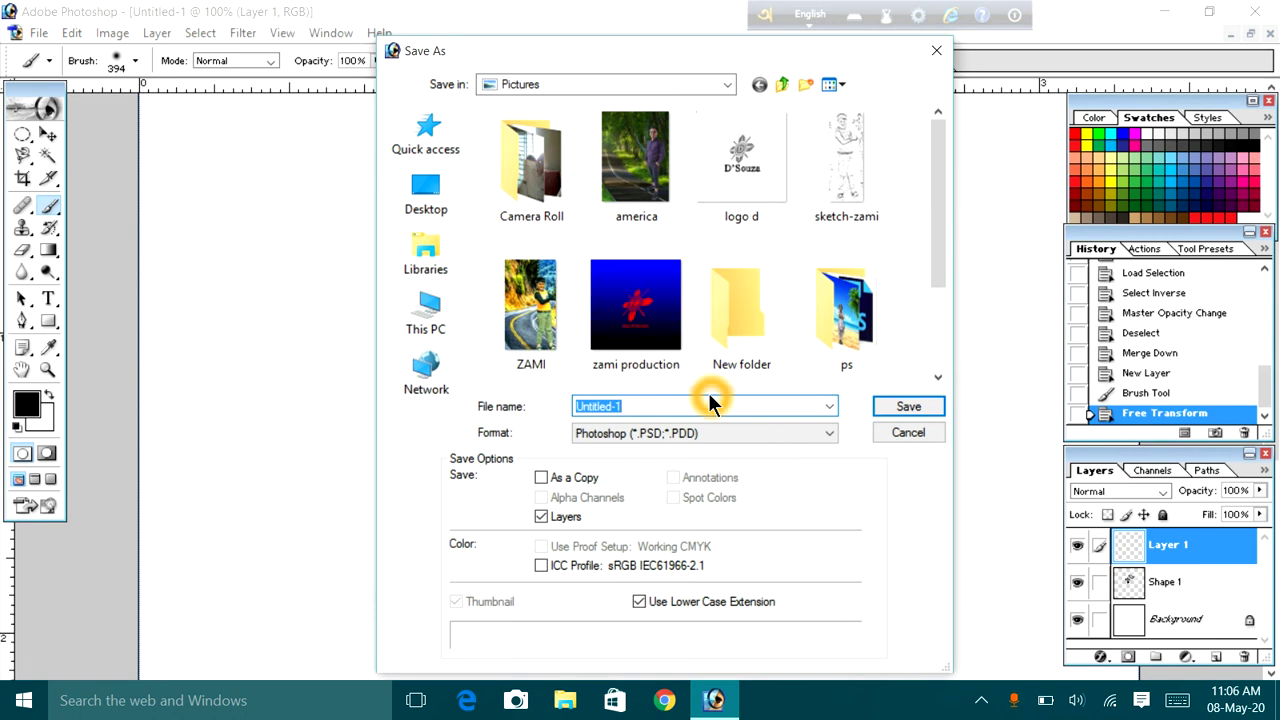
{"action": "type", "text": "Z"}
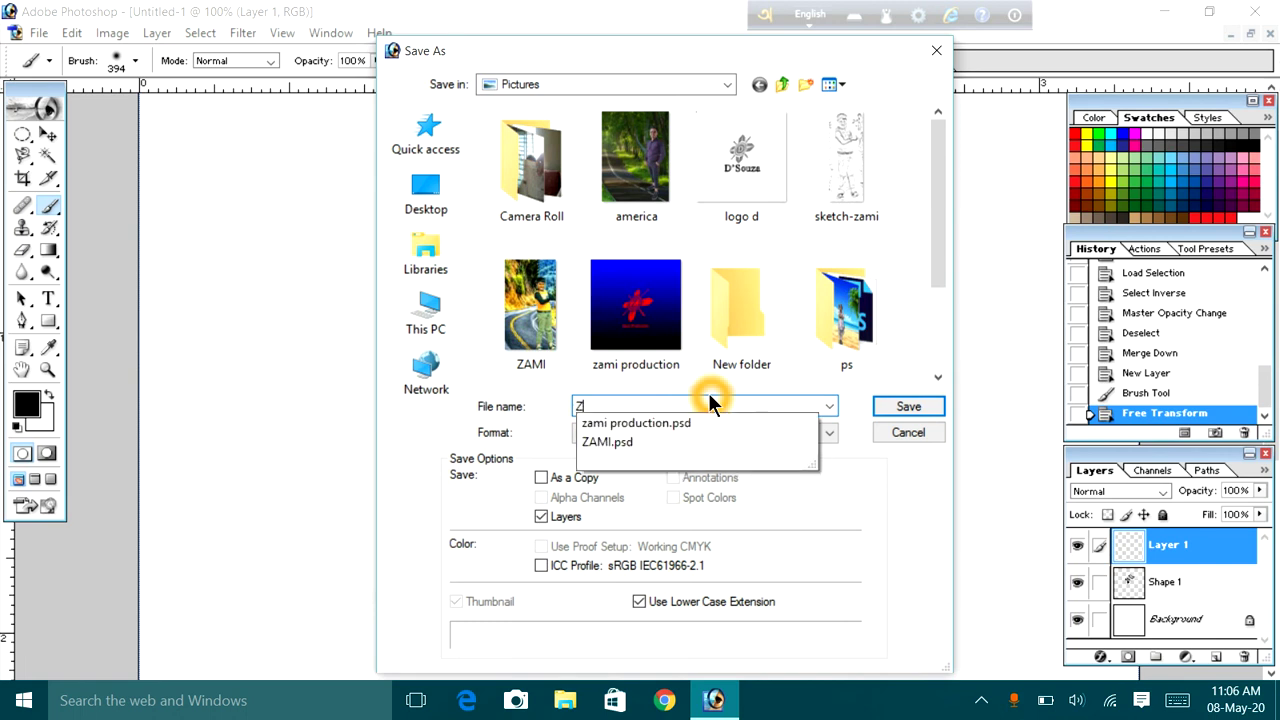
{"action": "type", "text": "AMI 3"}
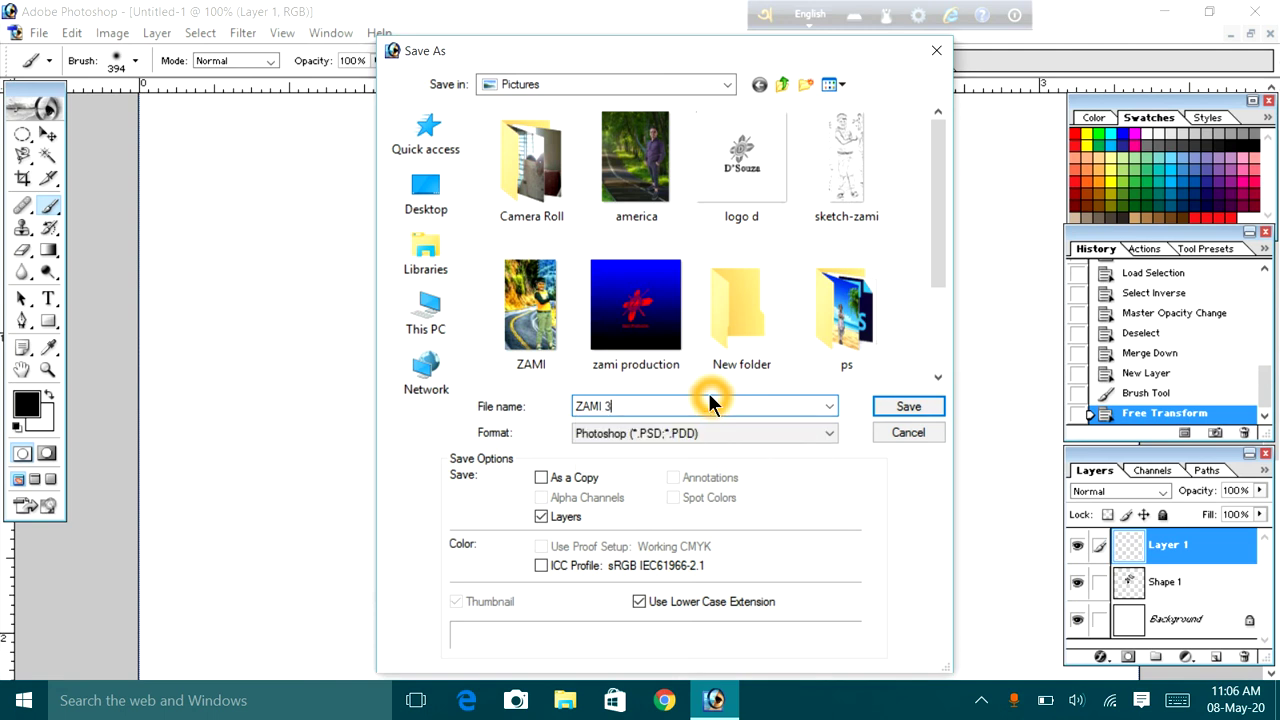
{"action": "left_click", "coordinate": [830, 431]}
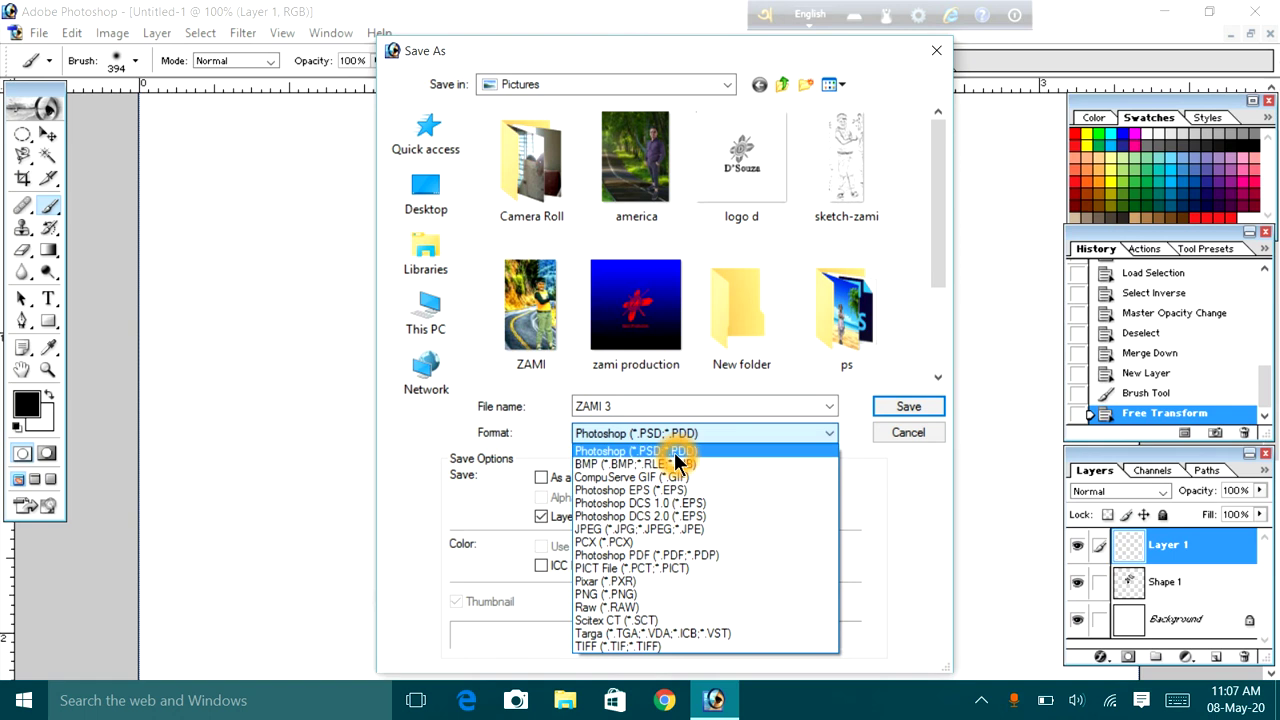
{"action": "left_click", "coordinate": [664, 530]}
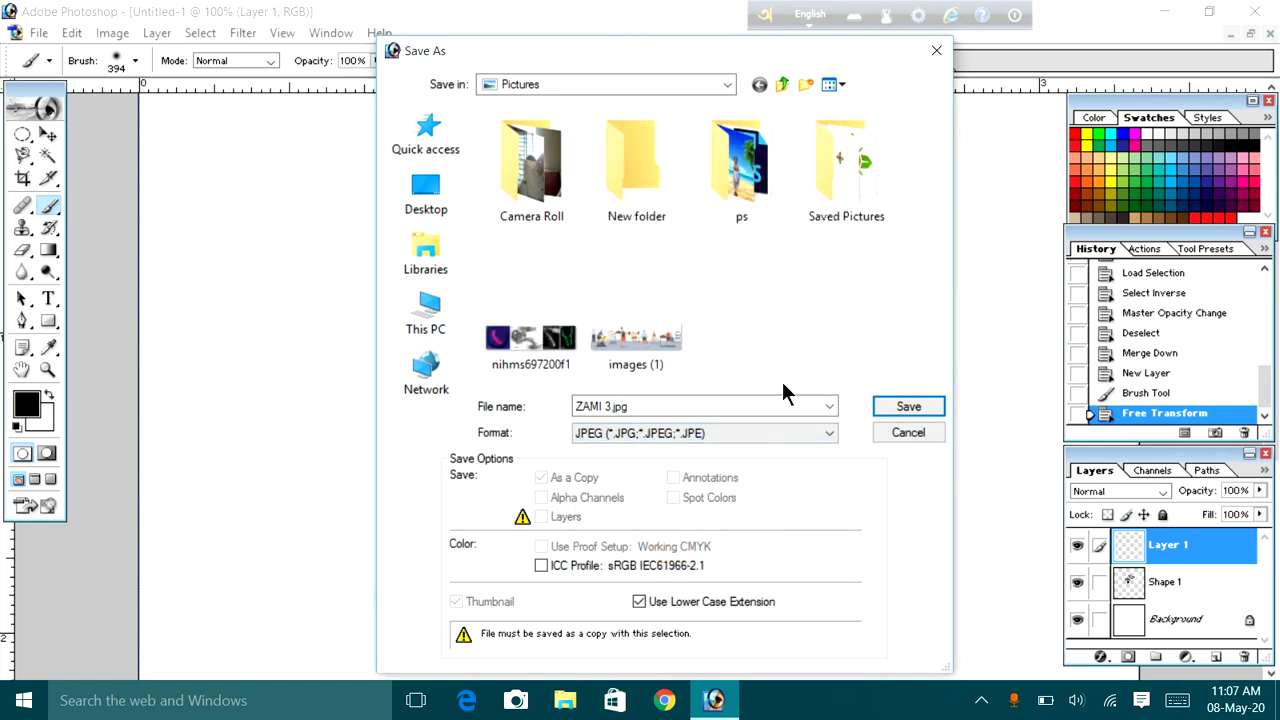
{"action": "left_click", "coordinate": [906, 407]}
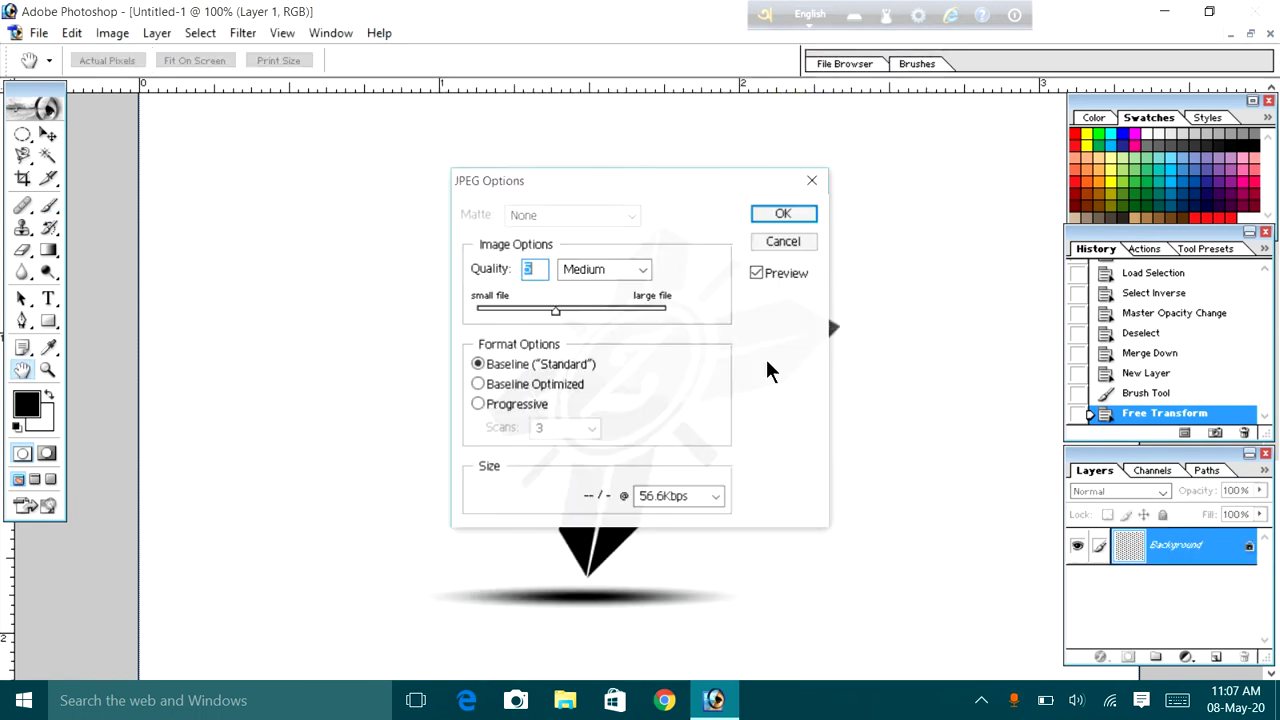
{"action": "left_click", "coordinate": [540, 281]}
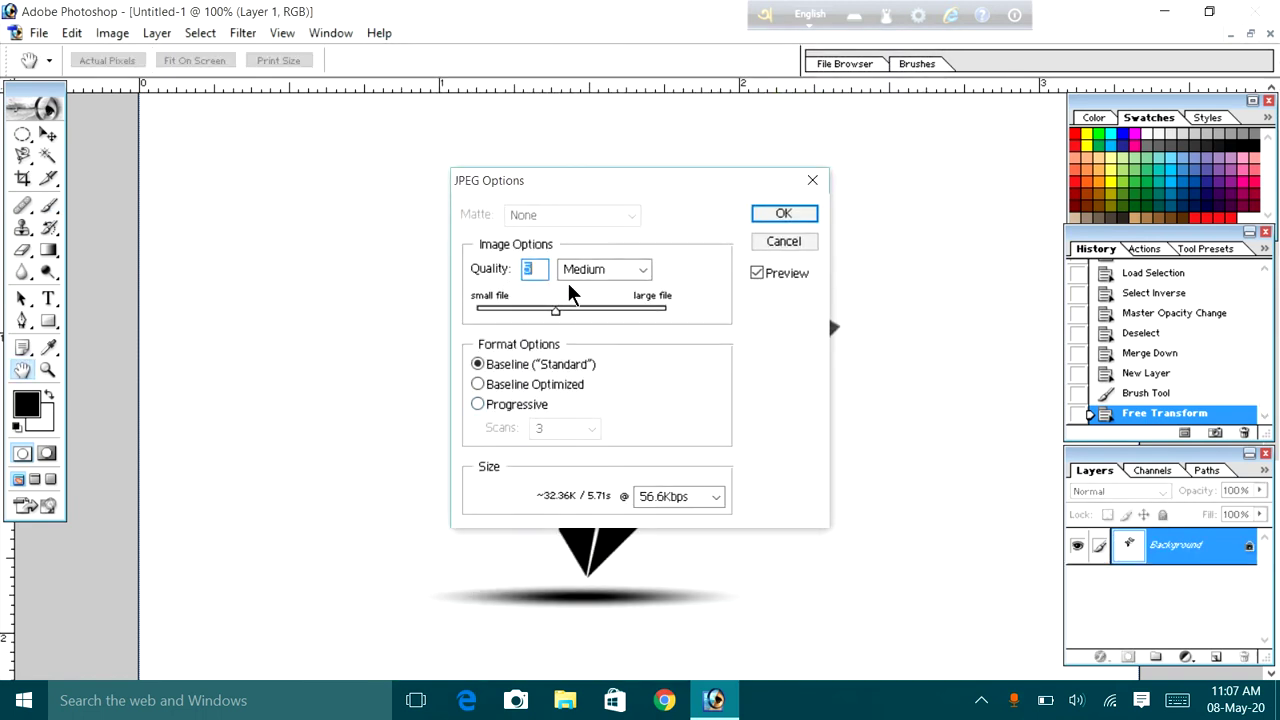
{"action": "left_click", "coordinate": [785, 214]}
{"action": "left_click", "coordinate": [512, 343]}
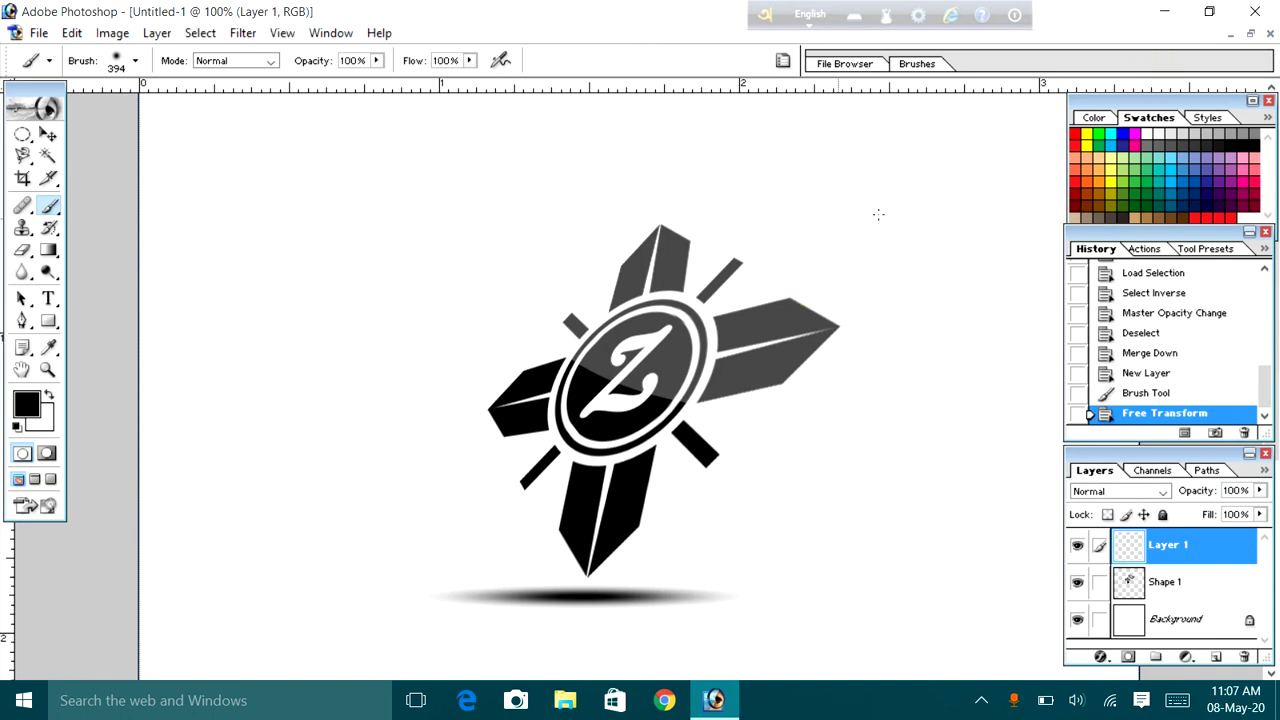
Save the layered document in Photoshop PSD format as "ZAMI3" in the Pictures folder, keeping its layers
{"action": "left_click", "coordinate": [692, 318]}
{"action": "key", "text": "ctrl+s"}
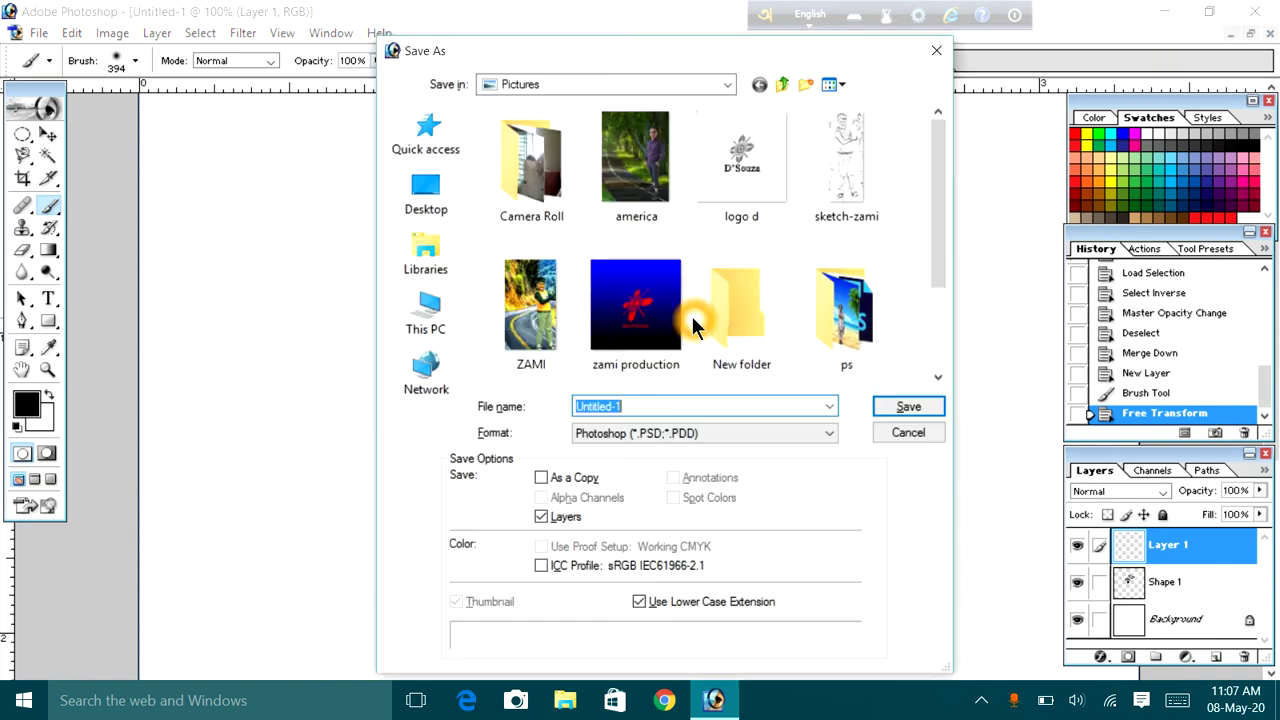
{"action": "left_click", "coordinate": [699, 402]}
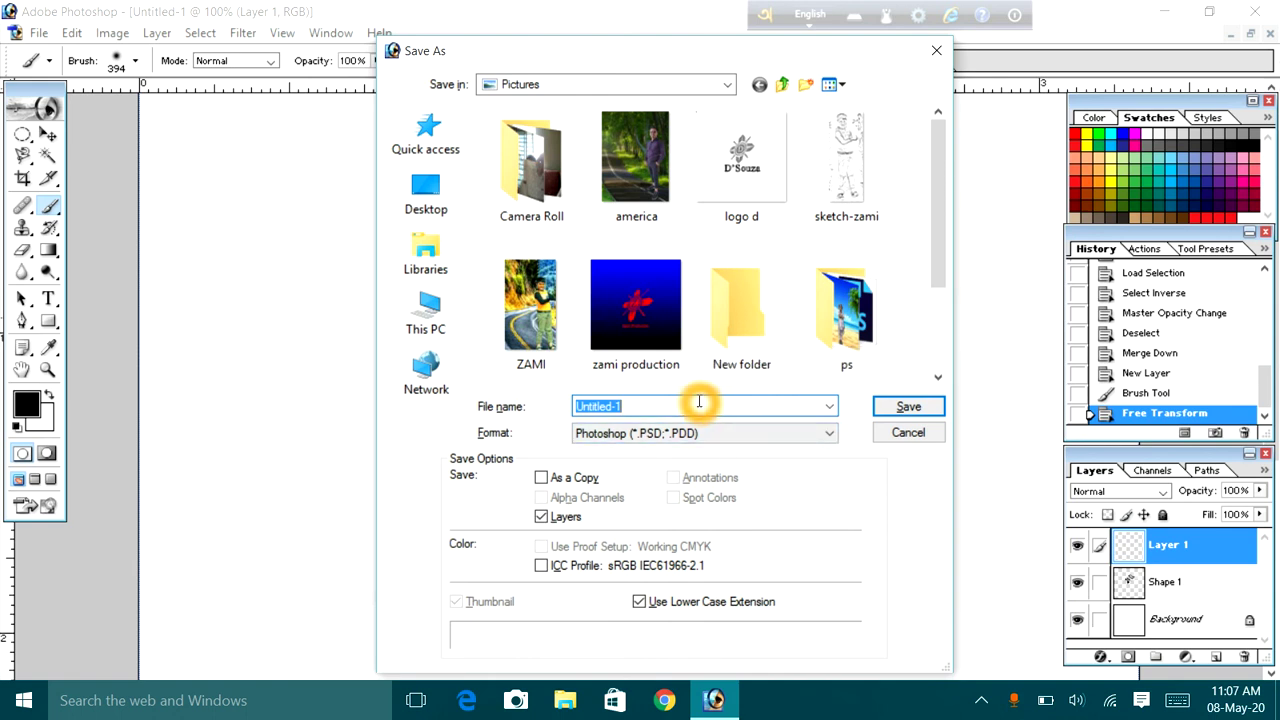
{"action": "type", "text": "ZA"}
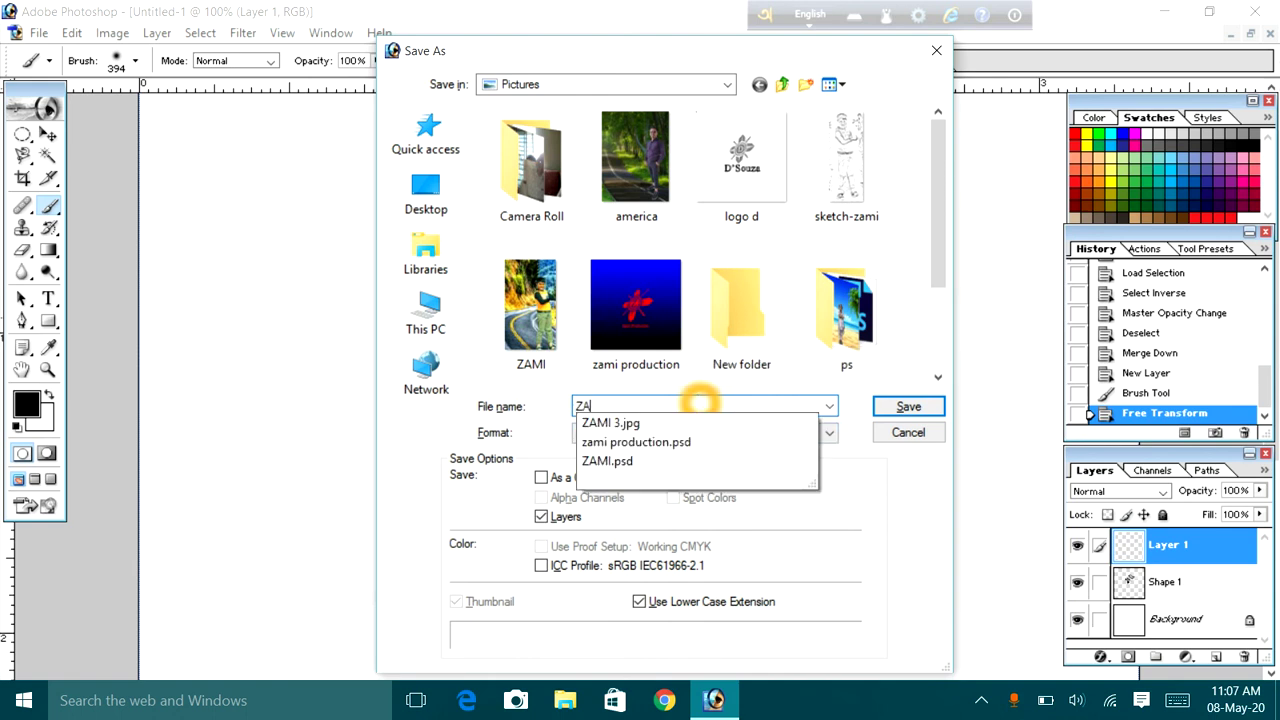
{"action": "type", "text": "MI3"}
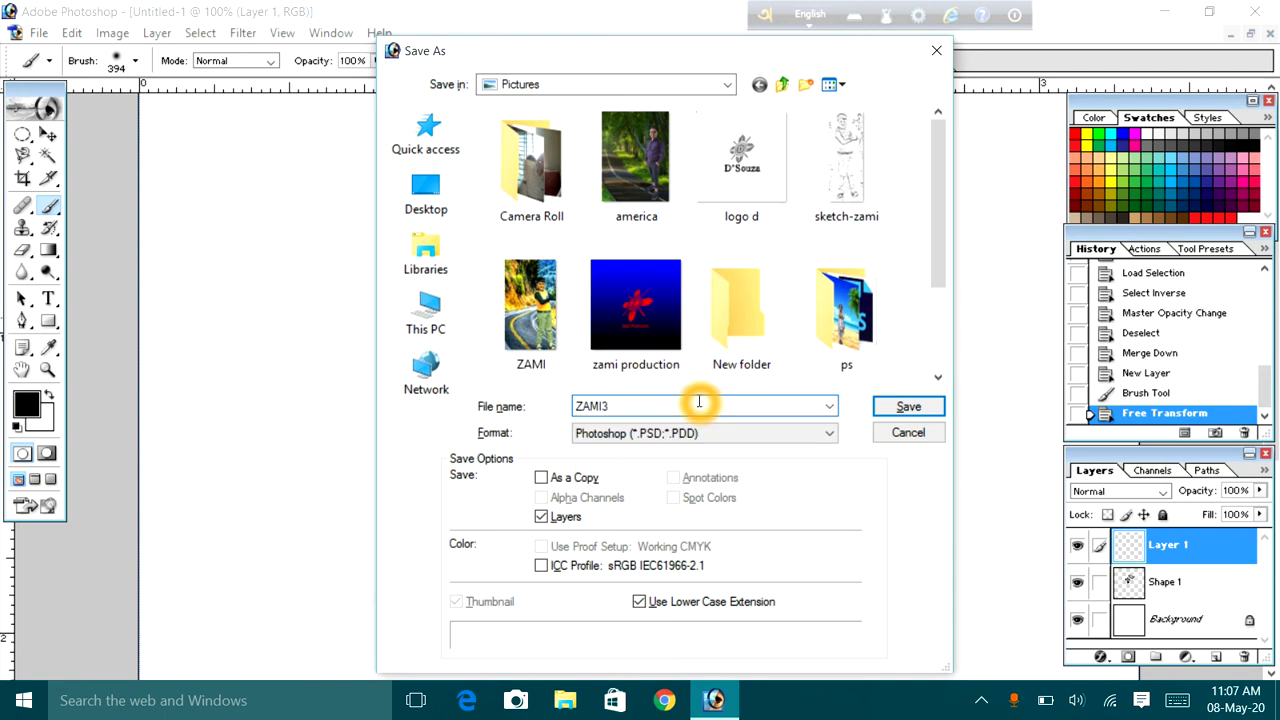
{"action": "key", "text": "Return"}
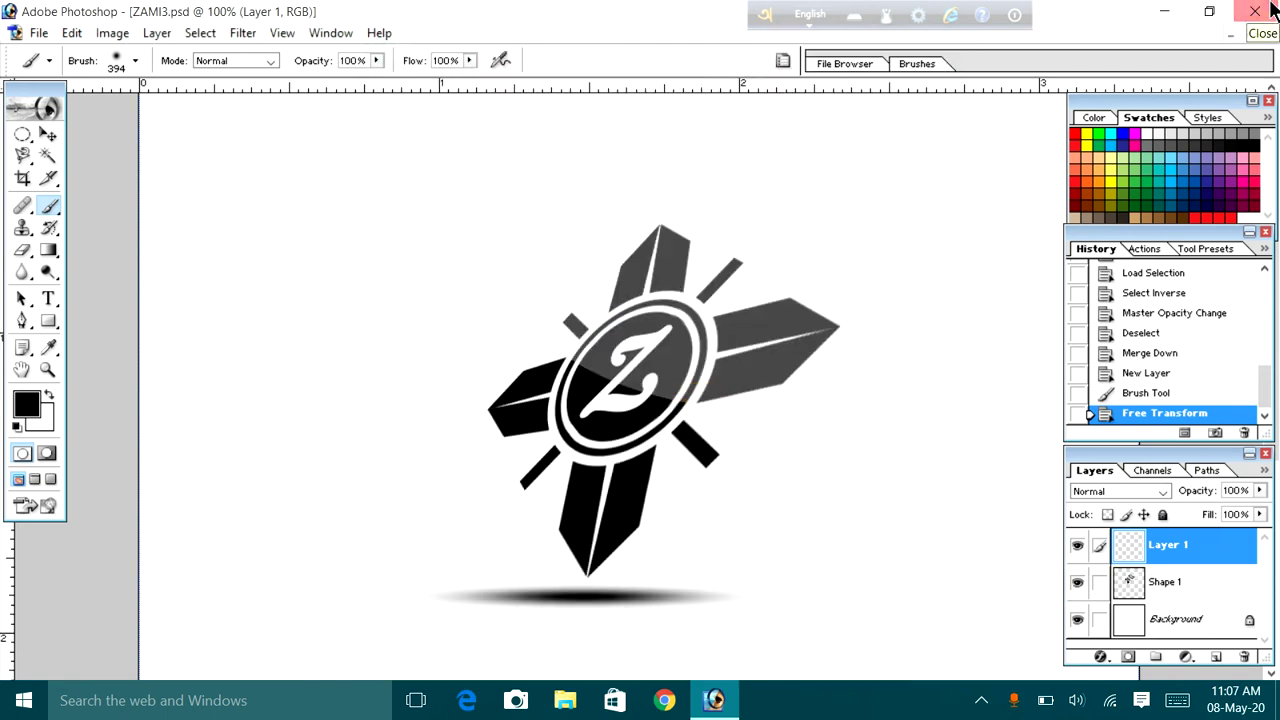